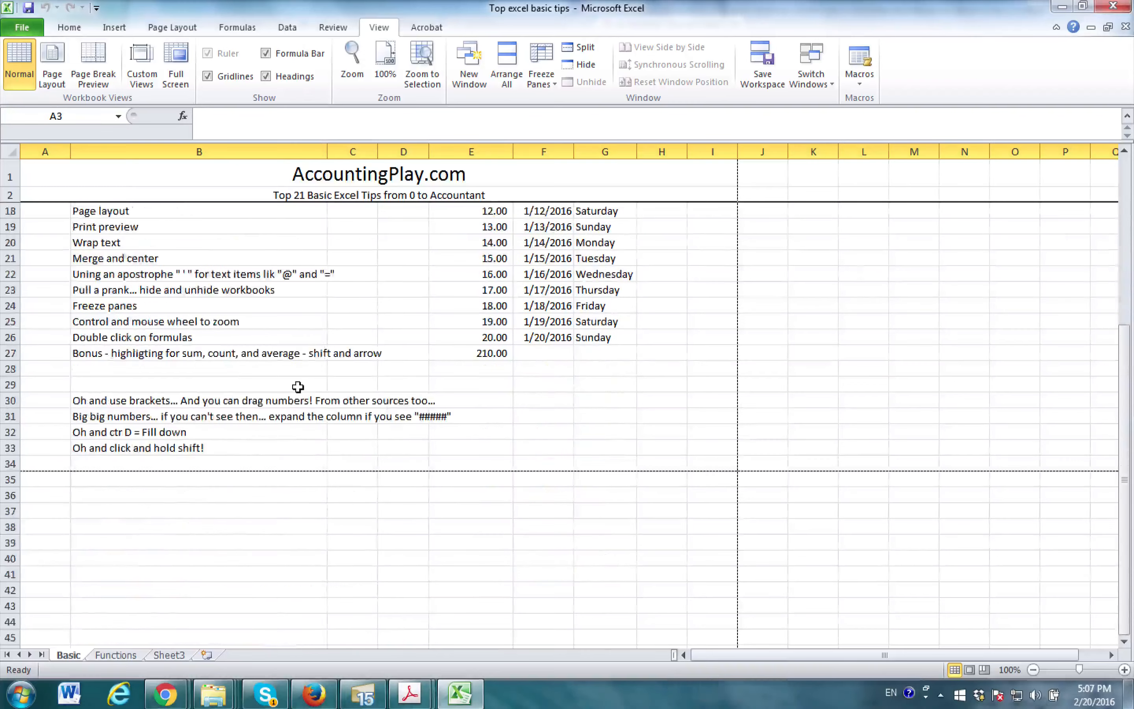
- Unfreeze the current panes, and freeze the rows above row 7 so the title and header rows stay in place
scroll(298, 387, "up", 5)
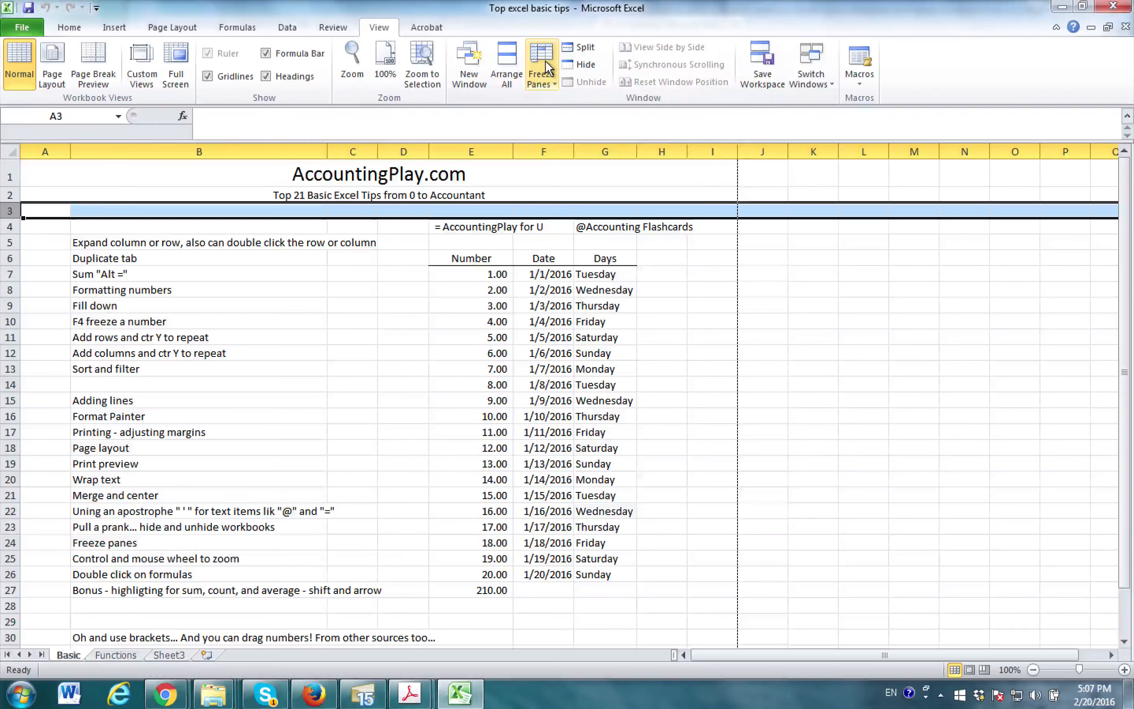
left_click(546, 60)
left_click(585, 96)
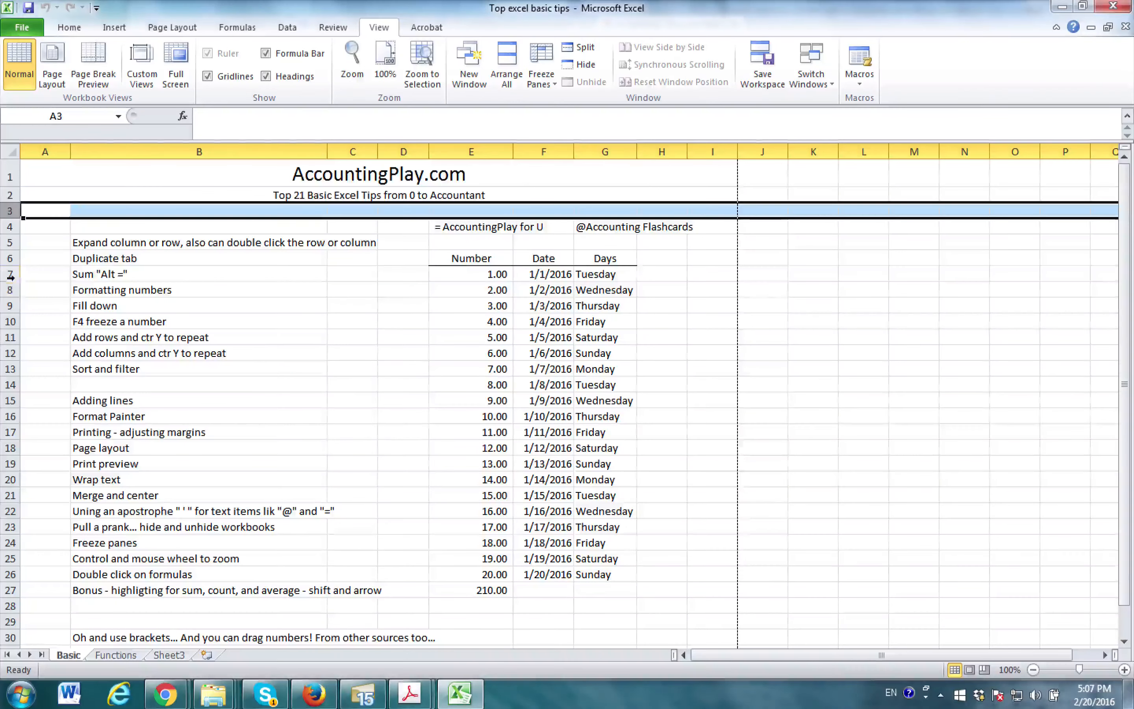
left_click(11, 276)
left_click(543, 75)
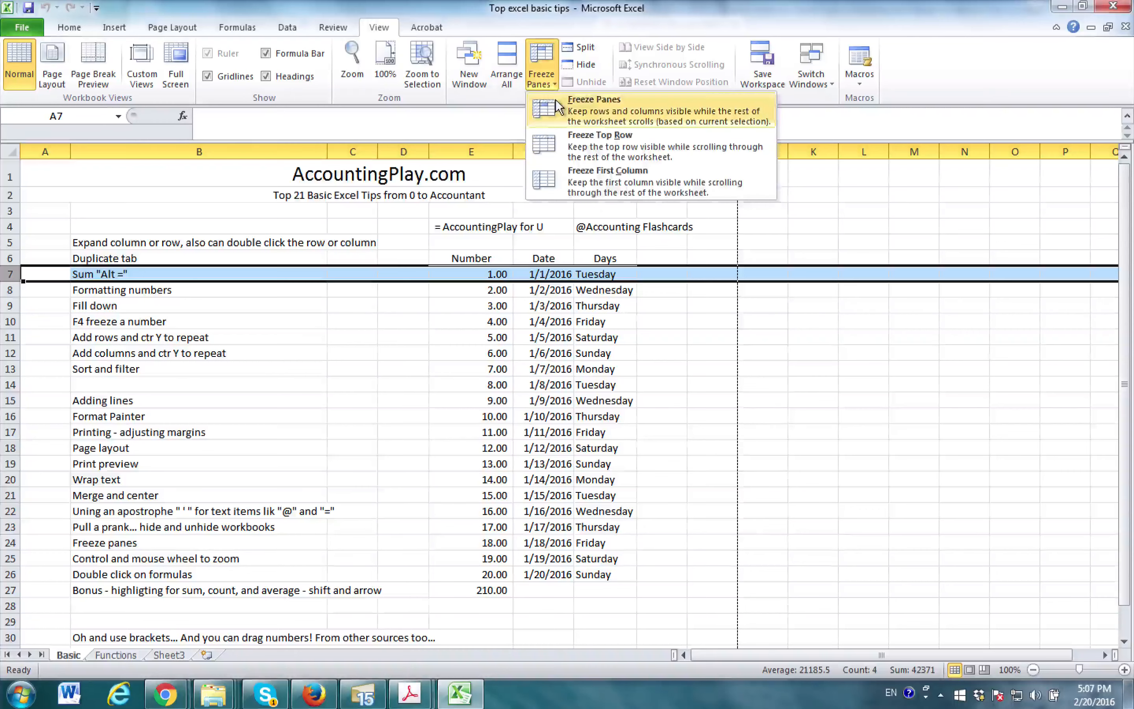
left_click(591, 112)
scroll(447, 410, "down", 7)
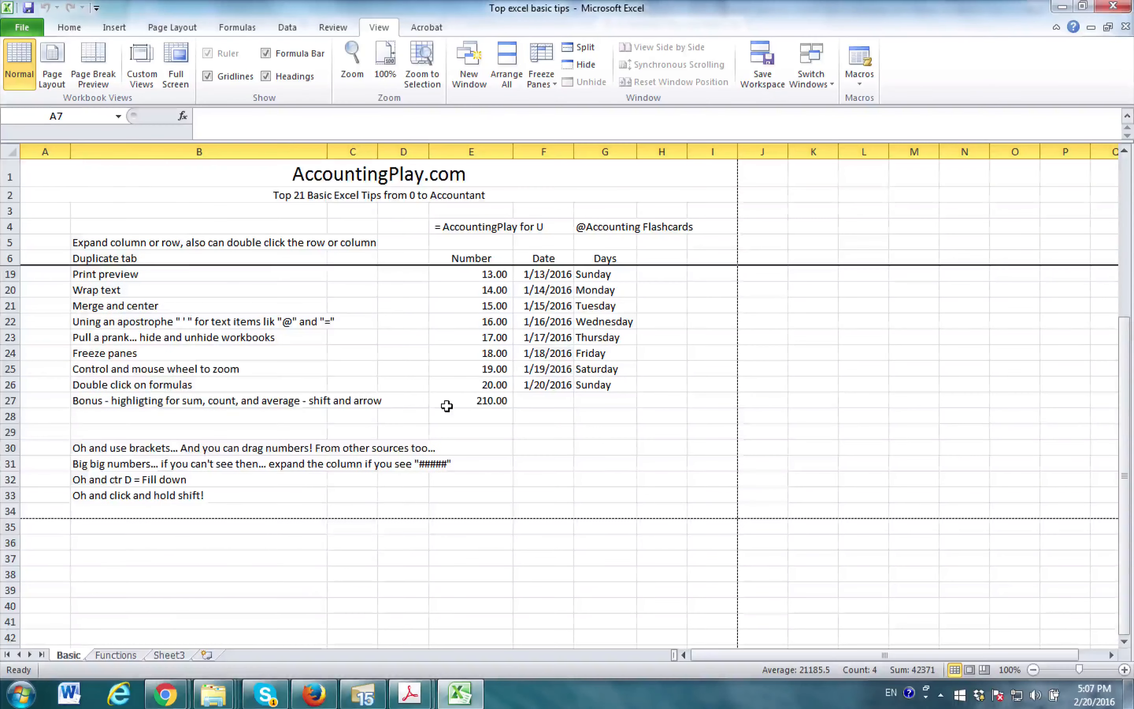
scroll(456, 357, "up", 7)
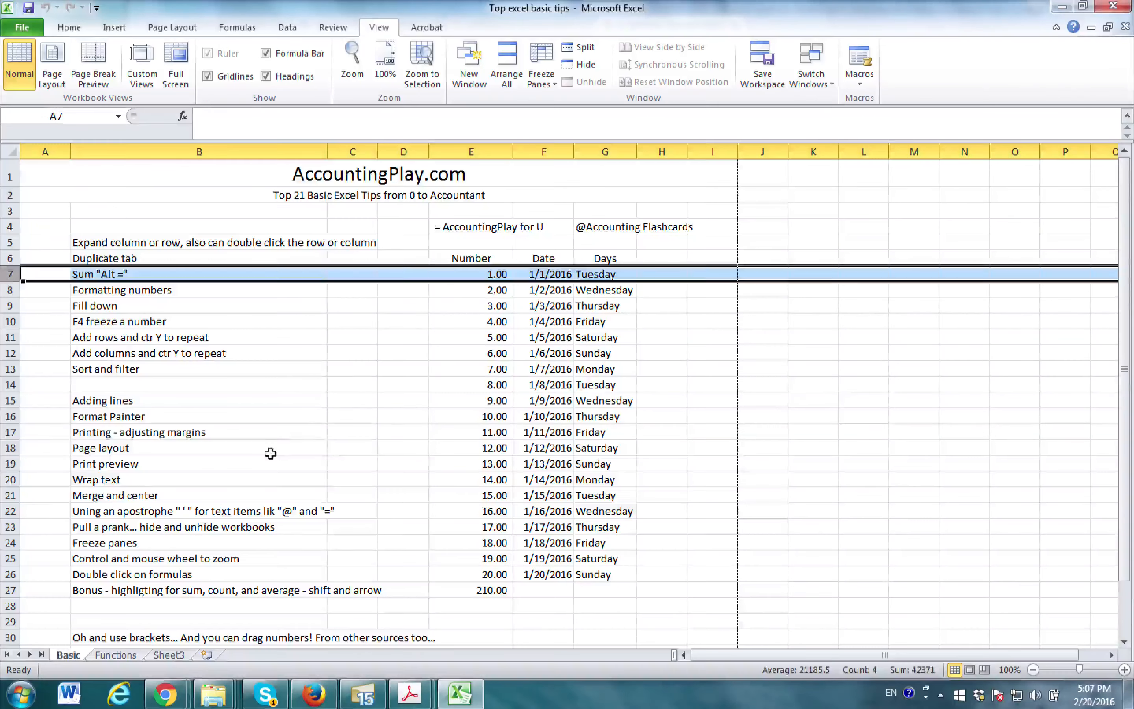
- Zoom the worksheet in to 160%, out to 40%, and back in to 115%
left_click(285, 448)
key("Down")
key("Down")
key("Down")
key("Down")
key("Down")
key("Down")
key("Down")
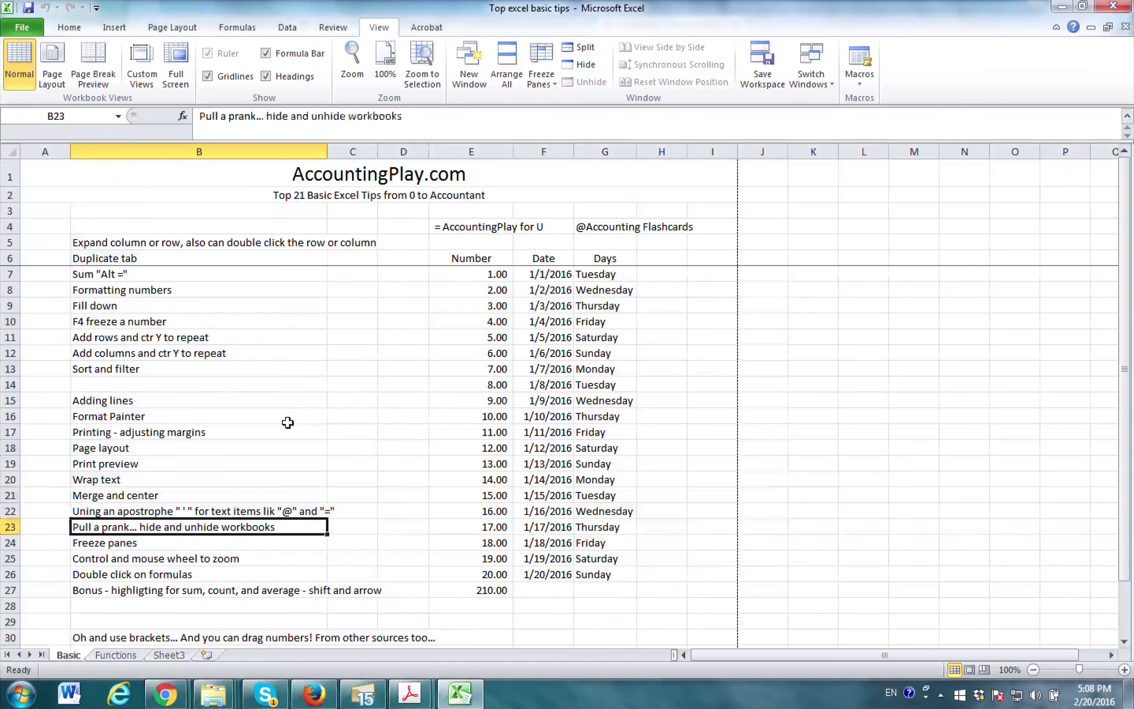
scroll(291, 457, "up", 7, "ctrl")
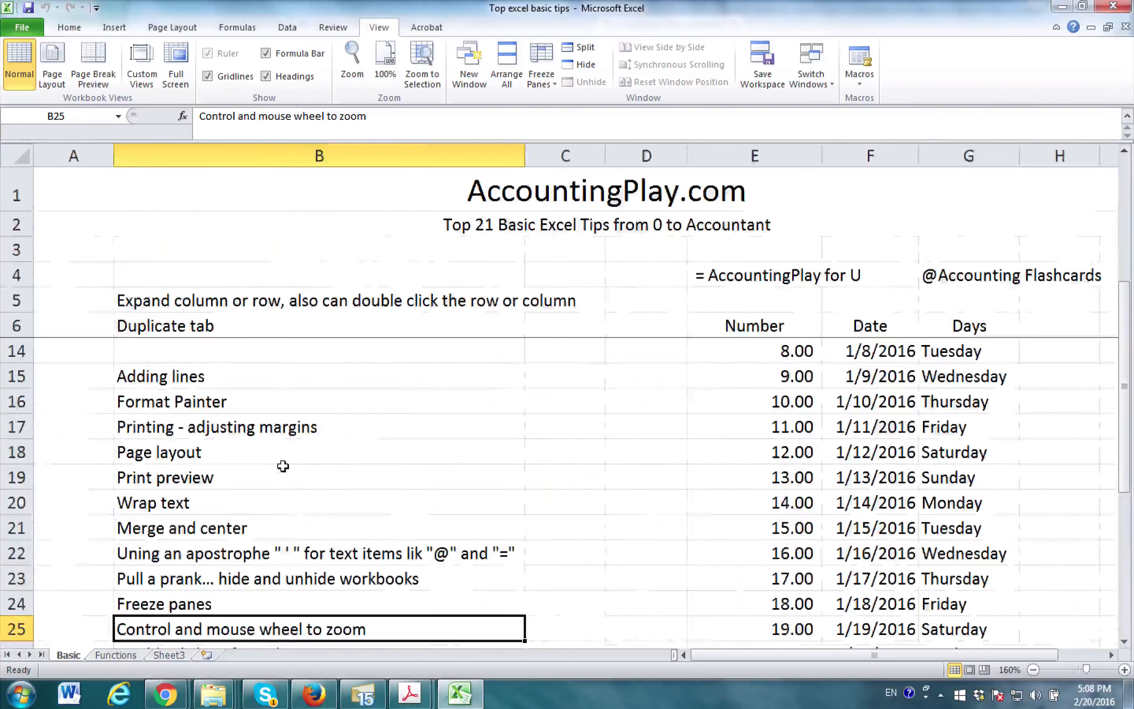
scroll(281, 461, "down", 6, "ctrl")
scroll(503, 459, "down", 5, "ctrl")
left_click_drag(744, 451, 569, 384)
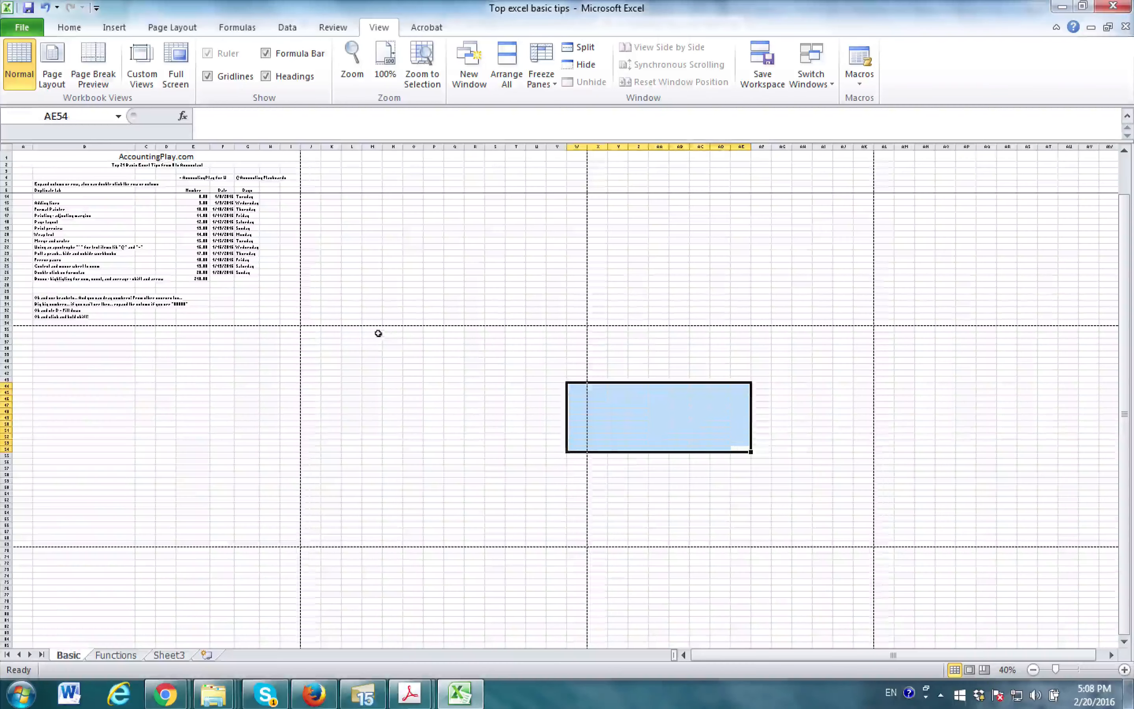
left_click(310, 336)
scroll(217, 323, "up", 2, "ctrl")
scroll(217, 323, "up", 3, "ctrl")
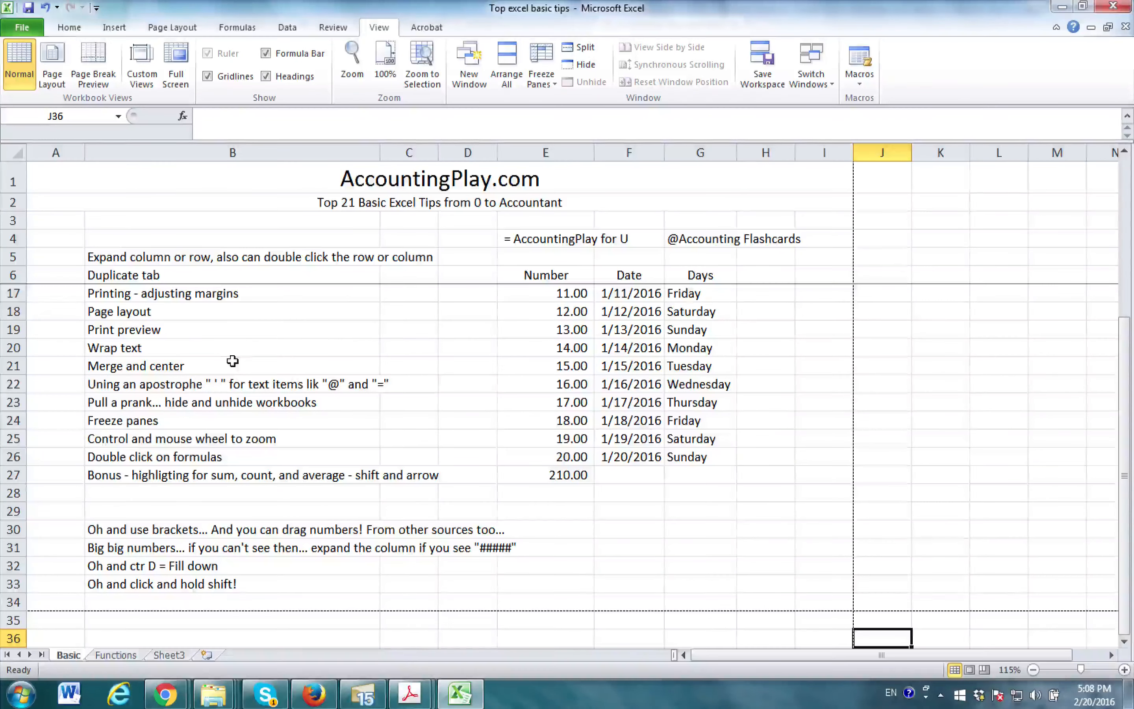
- Return the worksheet zoom to 100% without inserting any cells
key("ctrl+shift+plus")
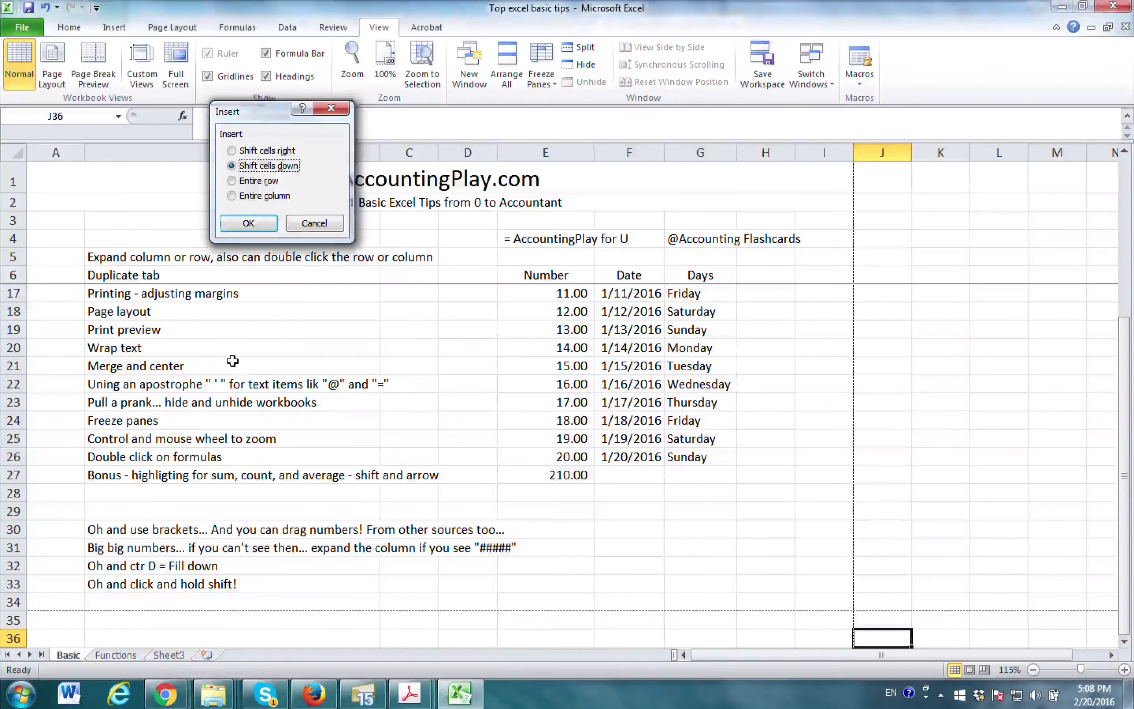
key("Escape")
left_click(236, 368)
scroll(256, 411, "down", 1)
scroll(256, 411, "up", 4)
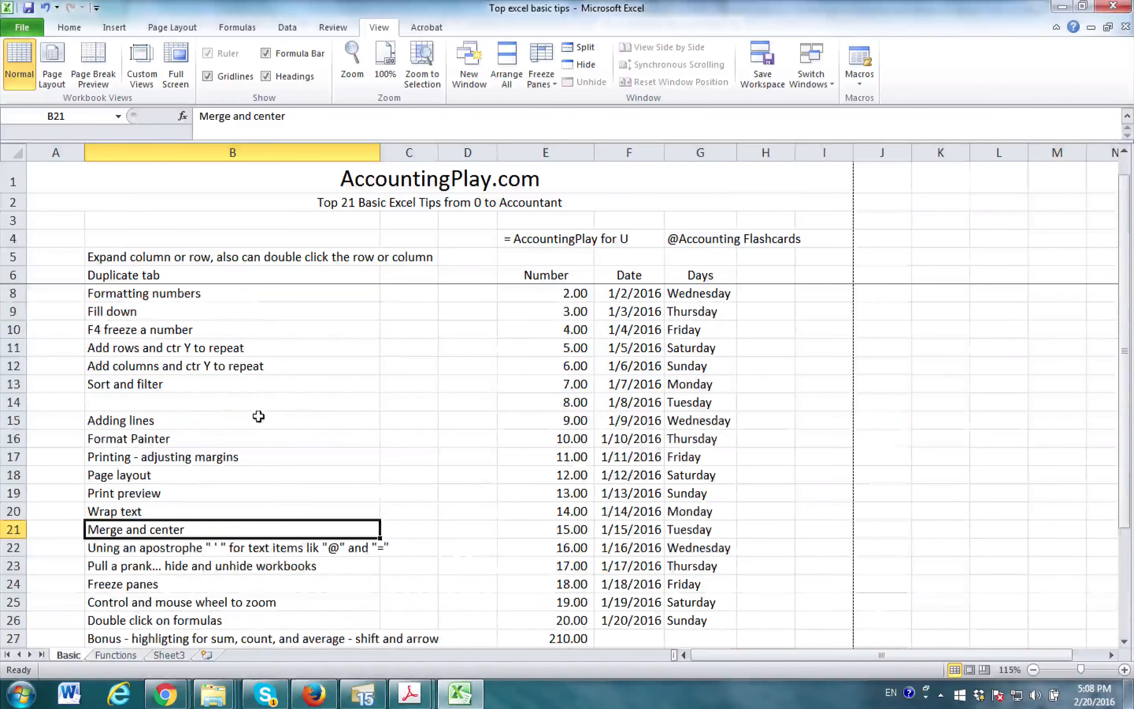
scroll(260, 416, "down", 1, "ctrl")
scroll(214, 466, "down", 2)
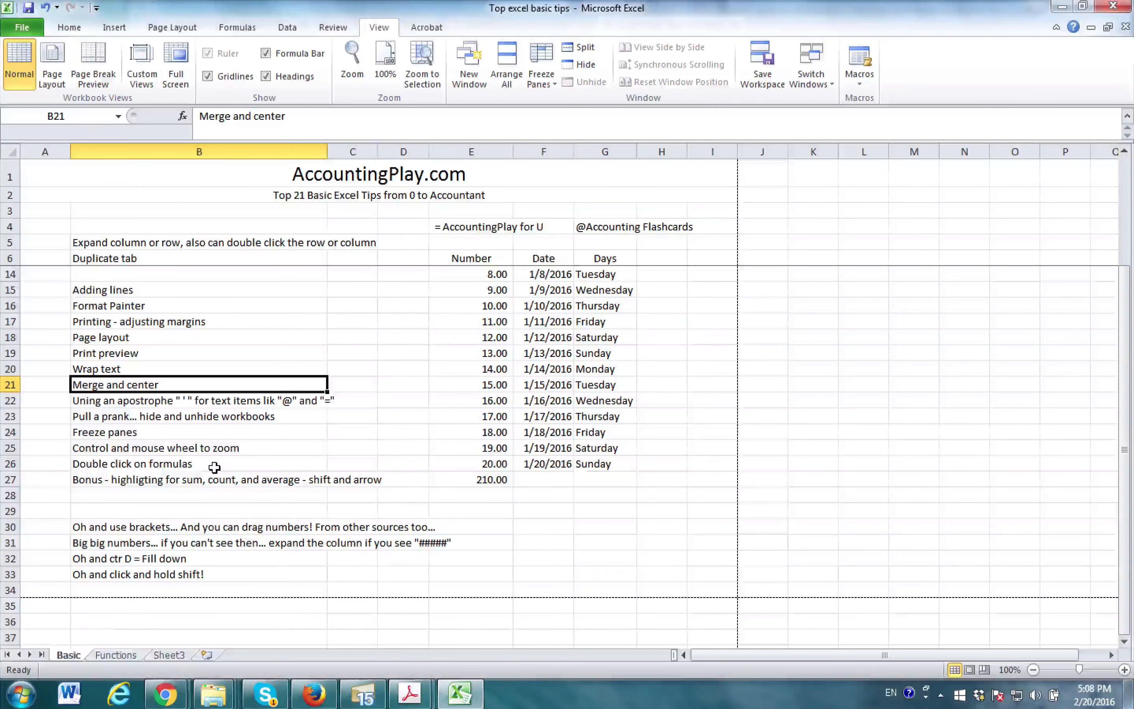
- Inspect the content of cell E25 in the Number column and of nearby number and date cells
key("Down")
key("Down")
key("Down")
key("Down")
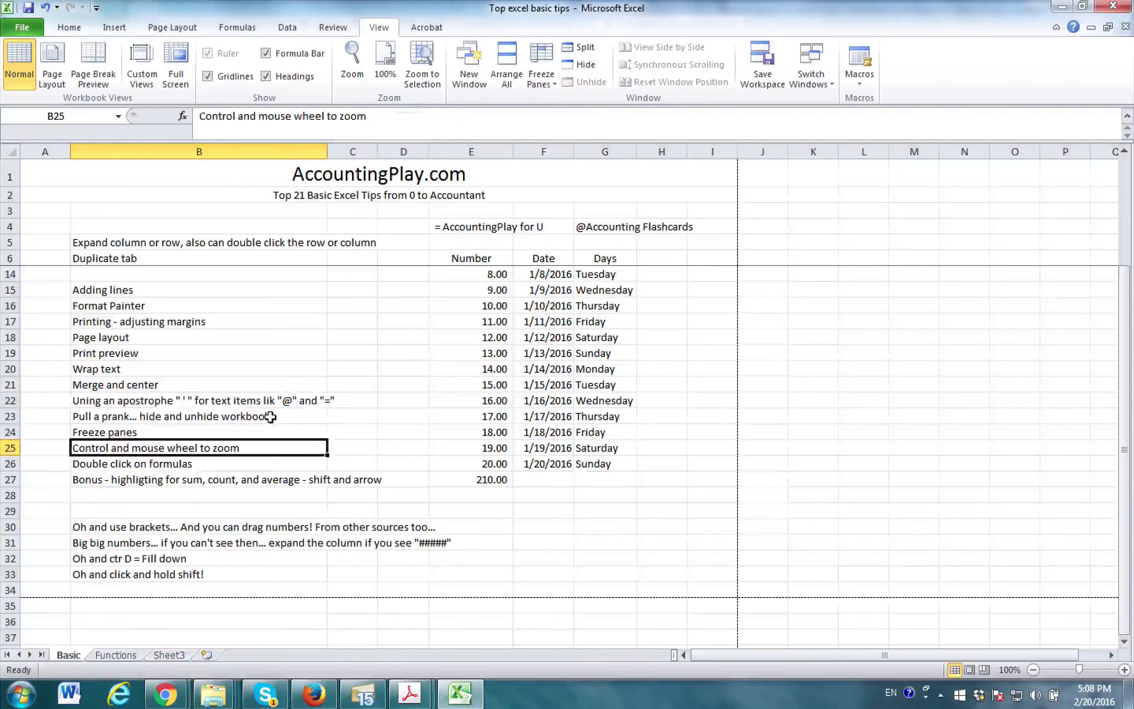
scroll(363, 463, "up", 1)
scroll(363, 464, "up", 2)
double_click(498, 559)
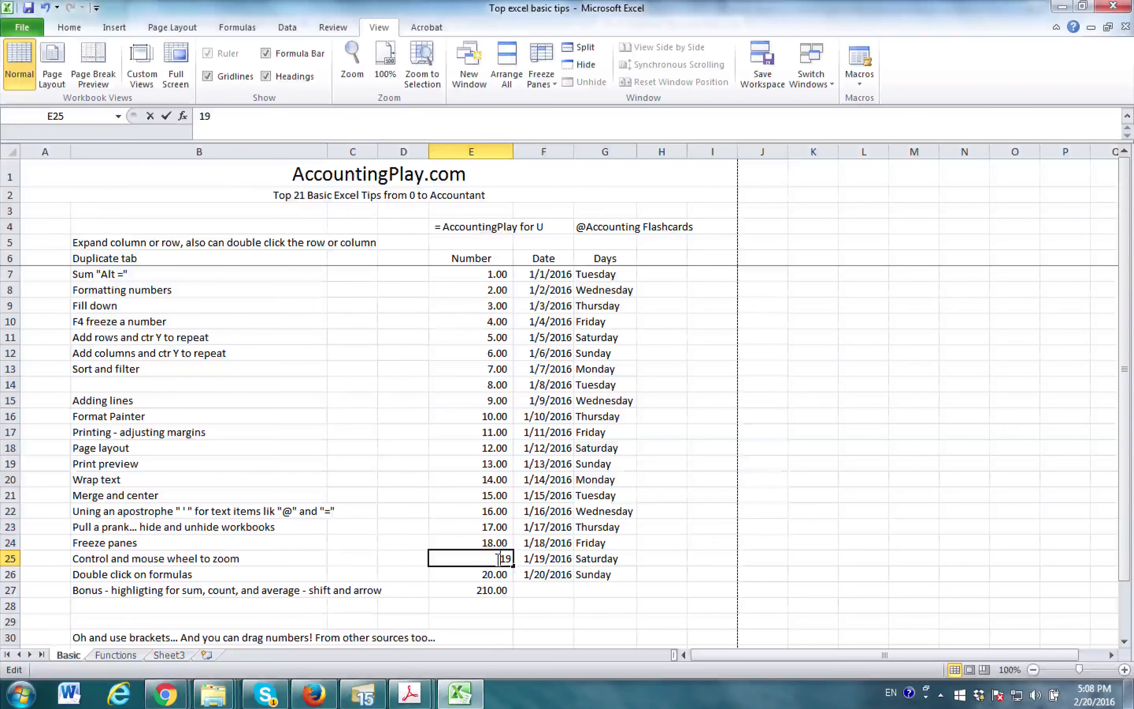
key("Return")
left_click(542, 542)
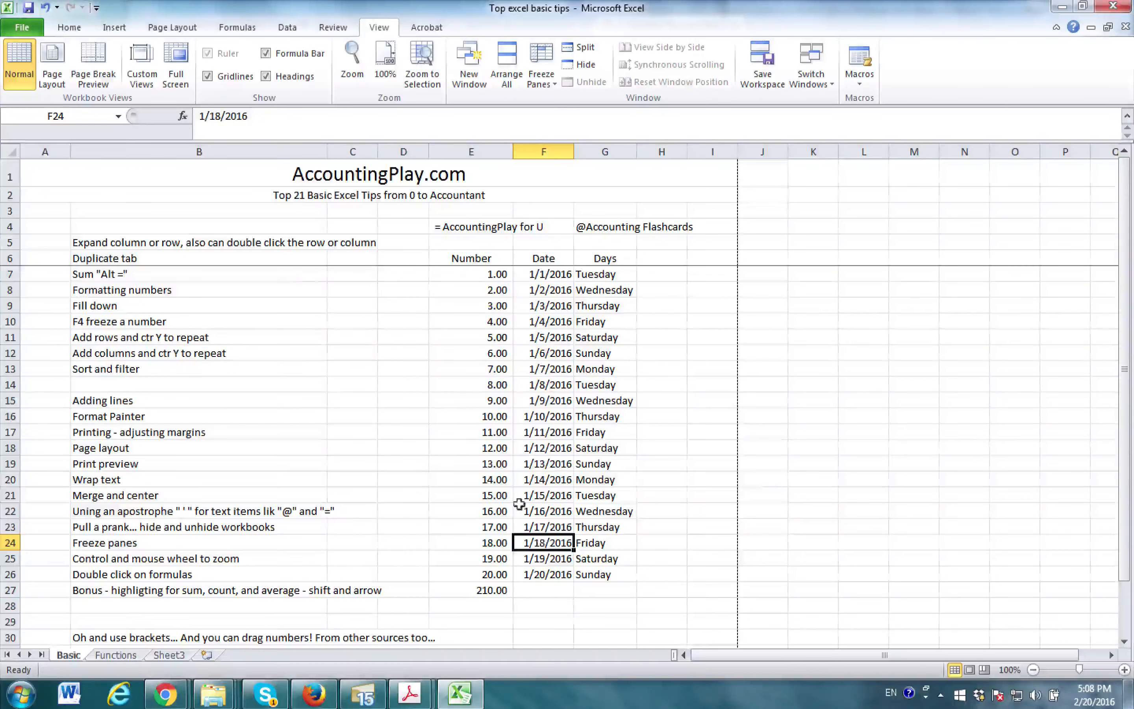
left_click(506, 416)
left_click(524, 336)
- Enter the formula =E15+E20*E12 in cell H13
left_click(677, 373)
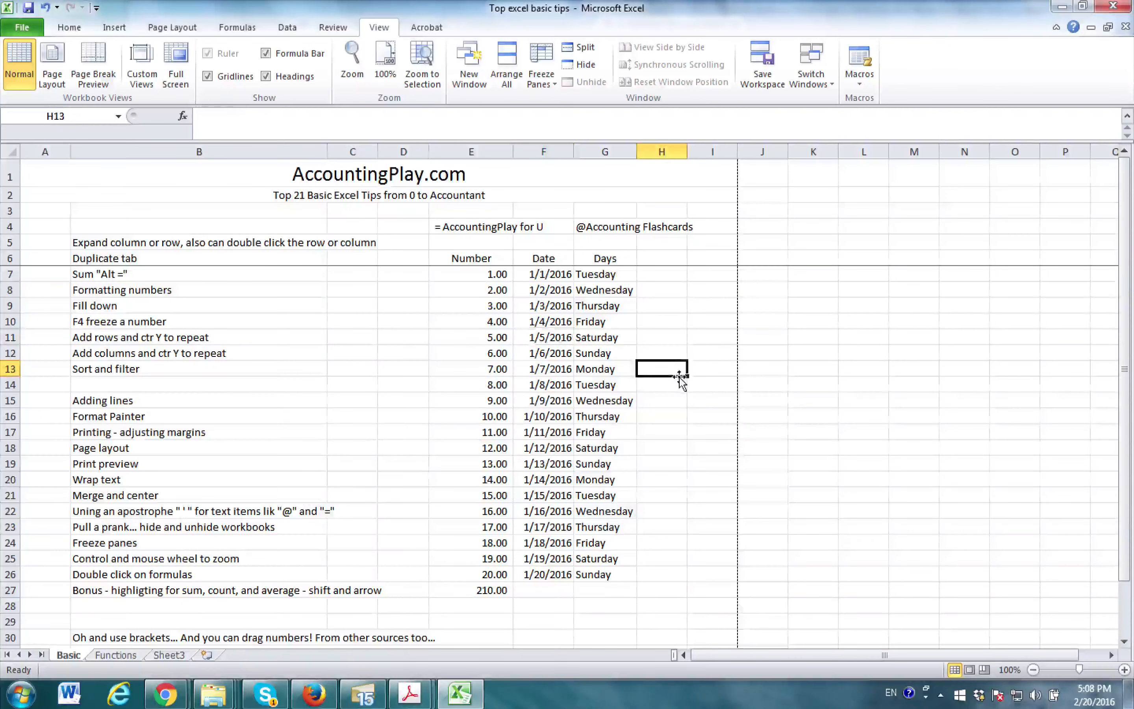
type("=")
left_click(487, 398)
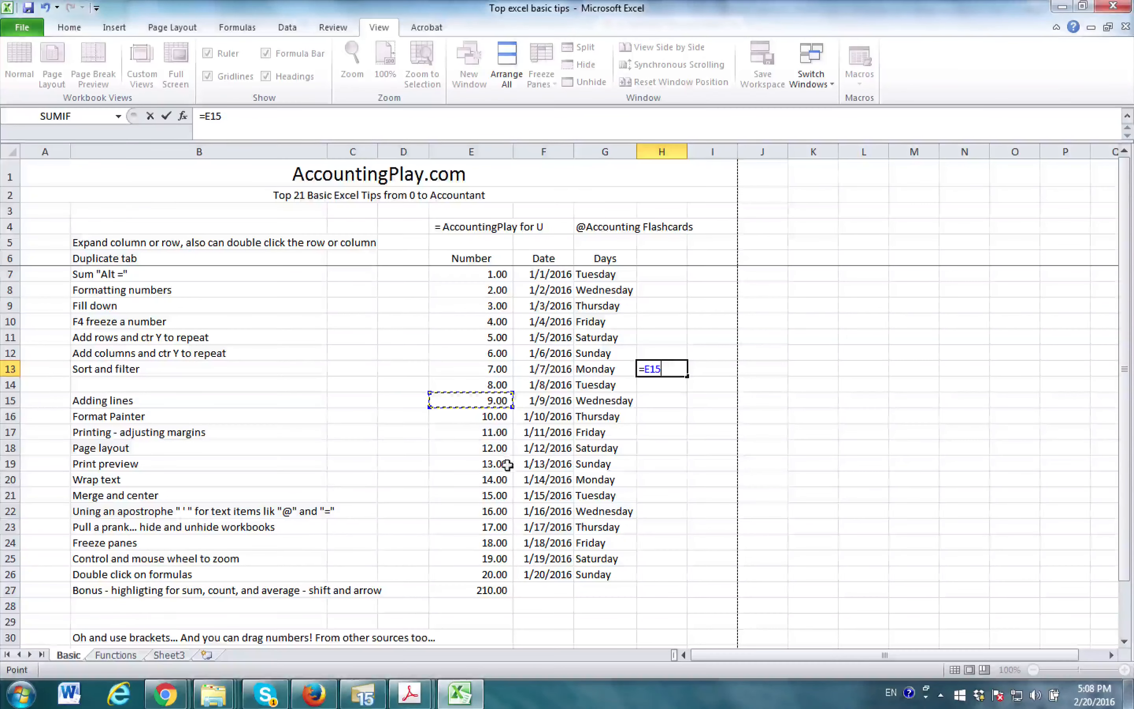
type("+")
left_click(501, 478)
type("*")
left_click(491, 352)
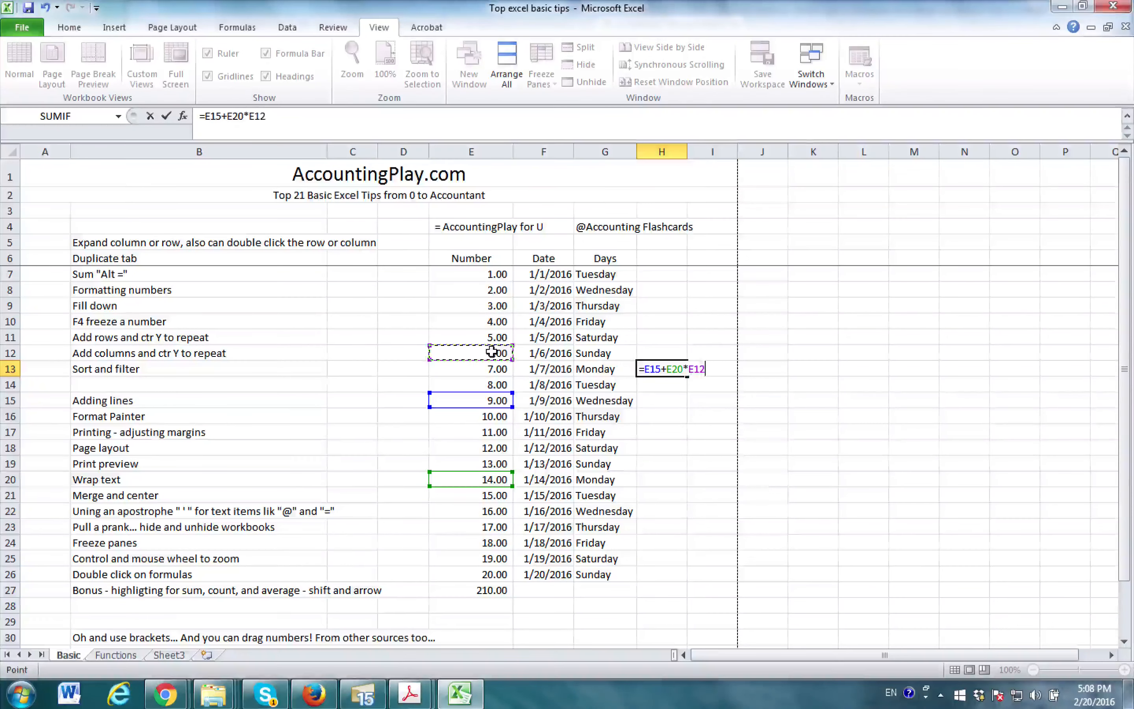
key("Return")
- Open the formula in cell H13 to trace the cells it references
left_click(671, 368)
double_click(671, 369)
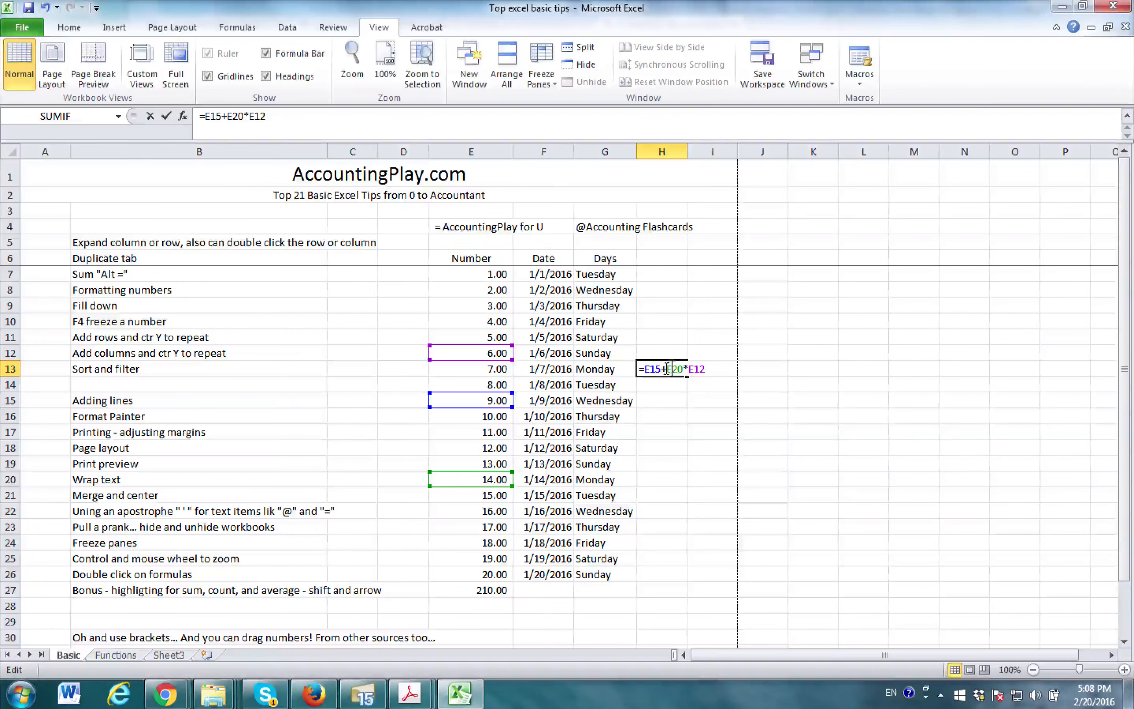
key("Return")
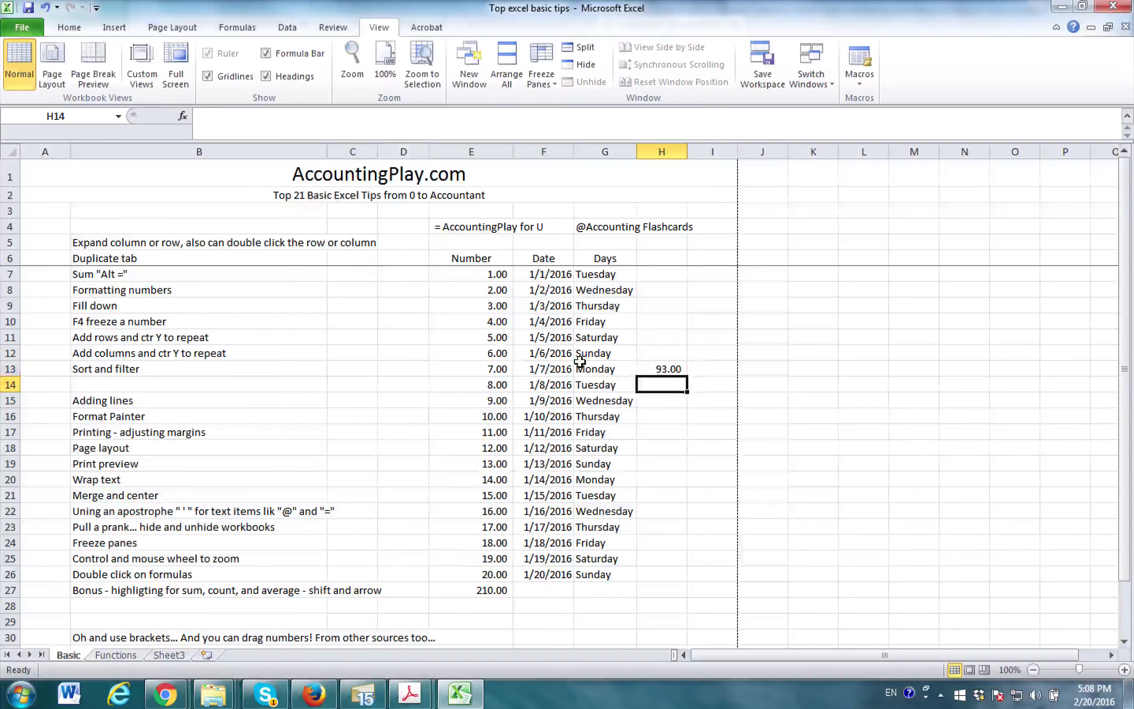
- Delete the formula from cell H13
key("Up")
key("Delete")
left_click(331, 464)
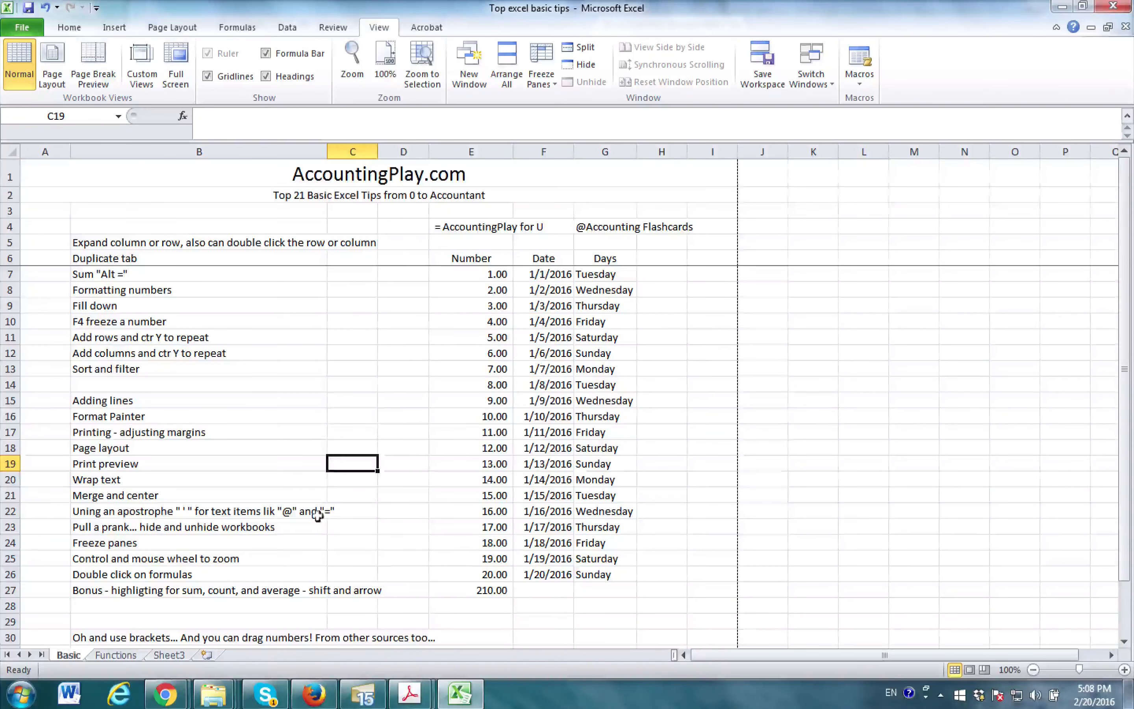
- Add an AutoSum formula for the range E7:E27 in cell E28
left_click(213, 591)
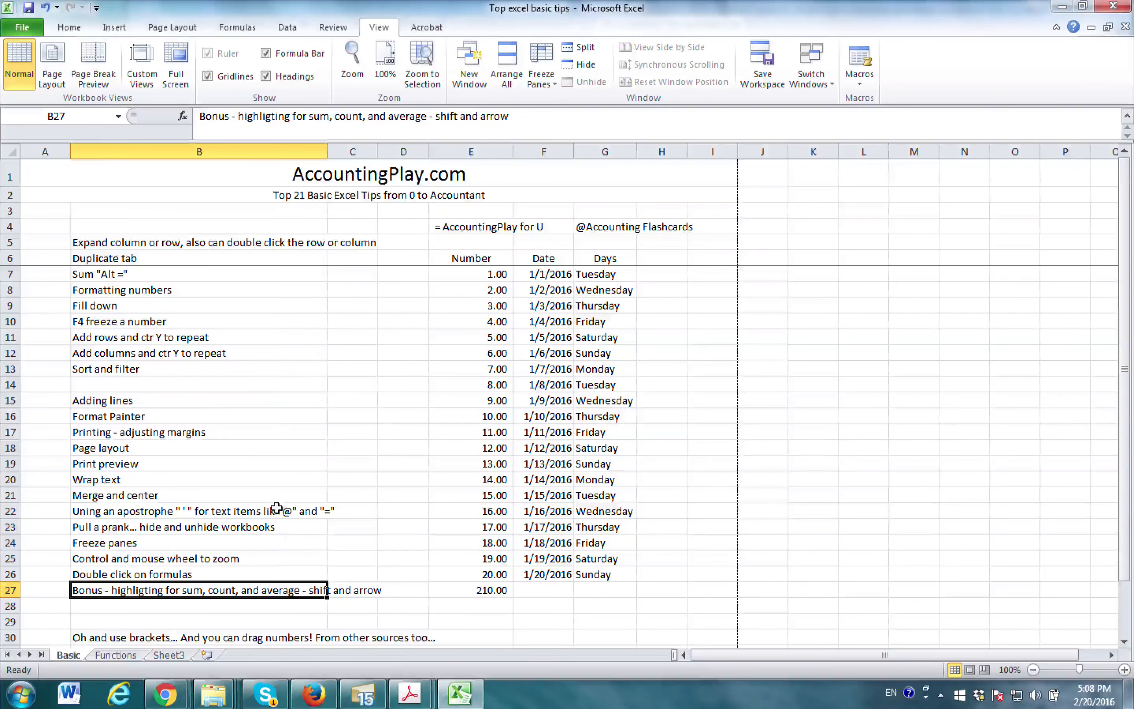
scroll(284, 502, "down", 2)
scroll(417, 397, "up", 2)
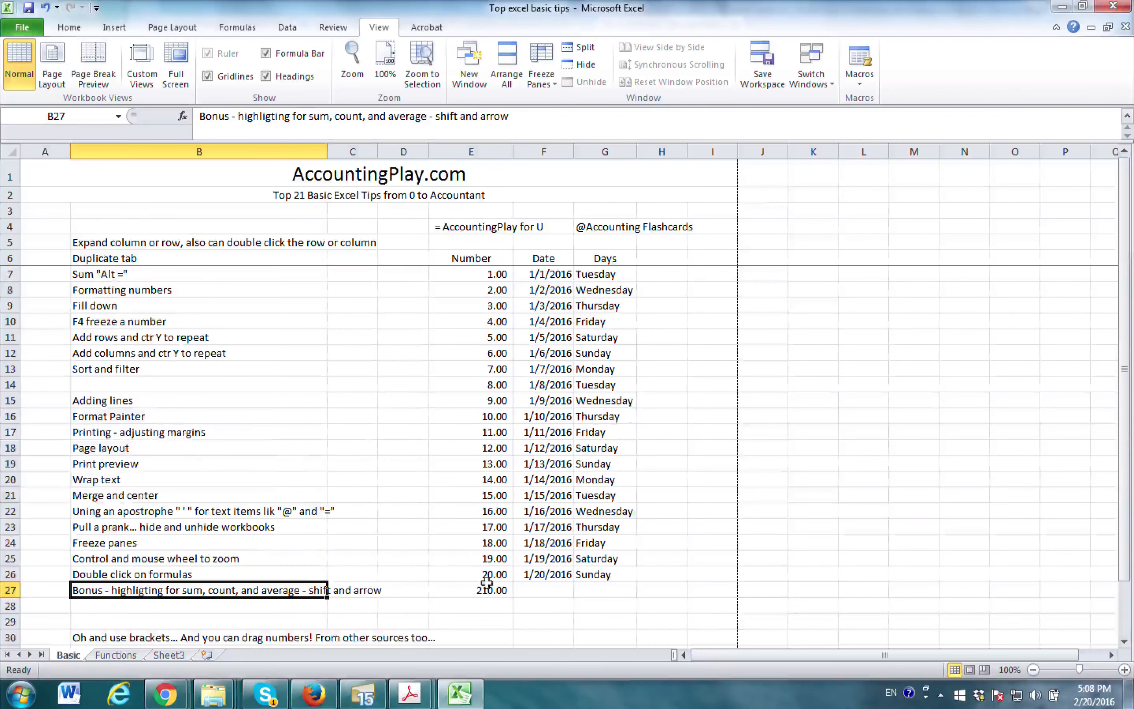
left_click(492, 603)
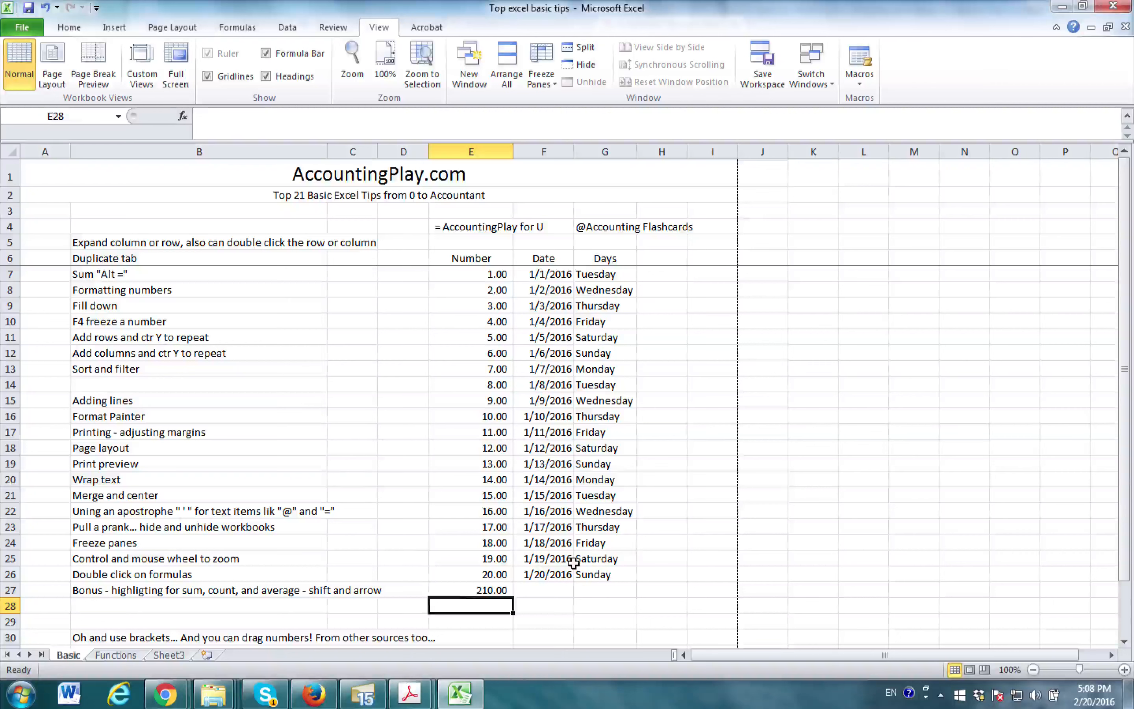
key("alt+equal")
left_click_drag(498, 276, 488, 591)
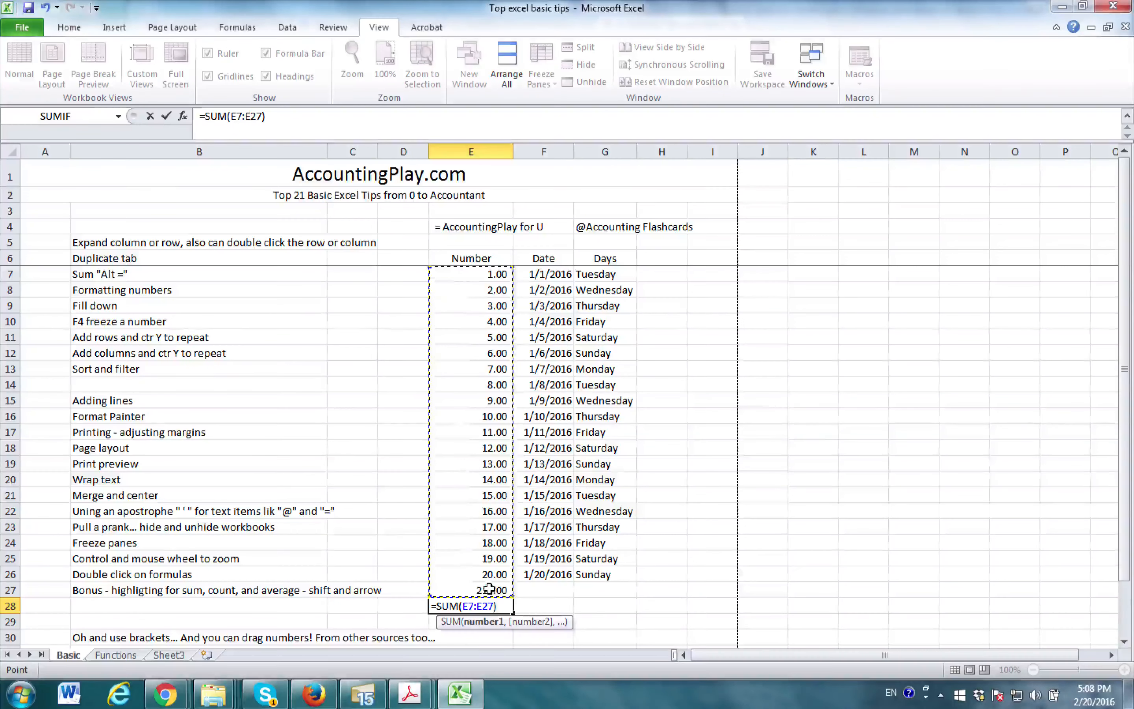
key("Return")
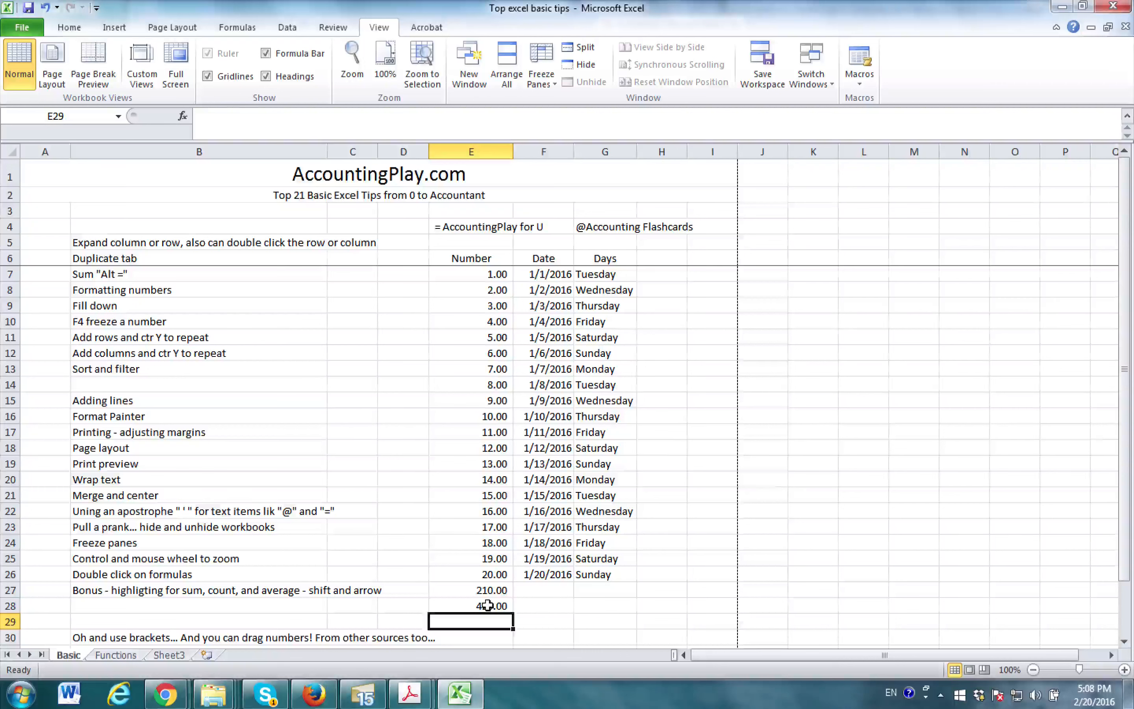
- Clear the sum formula from cell E28 and keep that cell selected
key("Up")
key("Delete")
key("Up")
key("Down")
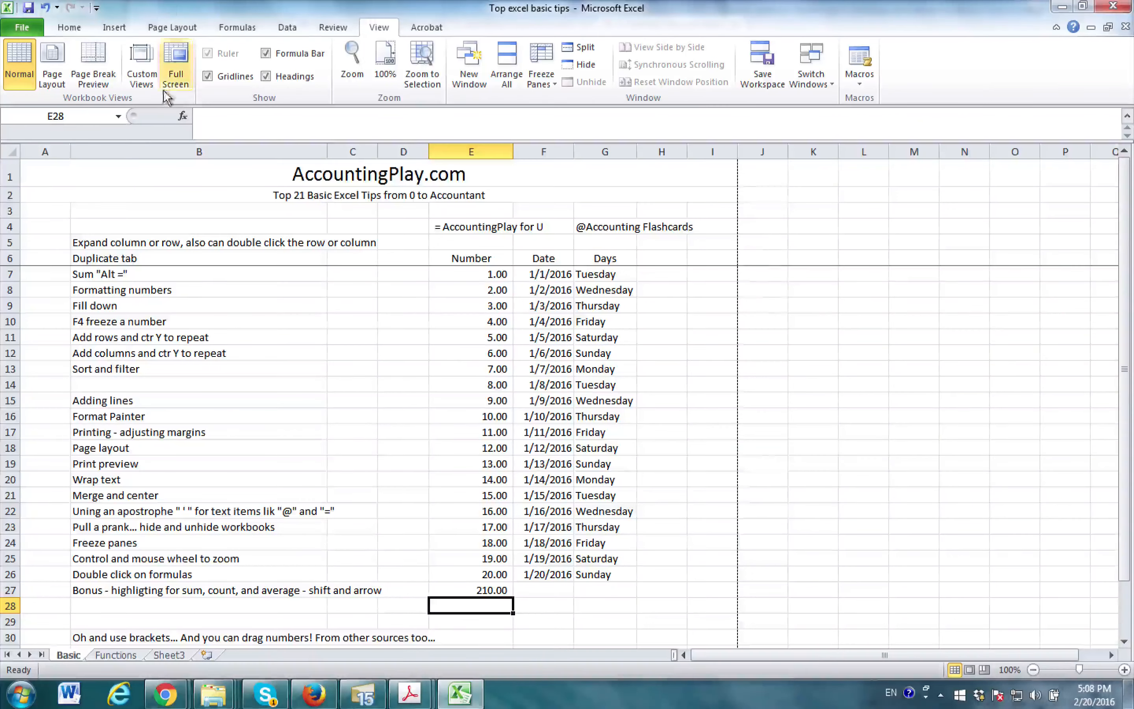
- Insert the SUM function in cell E28 through Insert Function, with E7:E27 as its Number1 argument
left_click(183, 115)
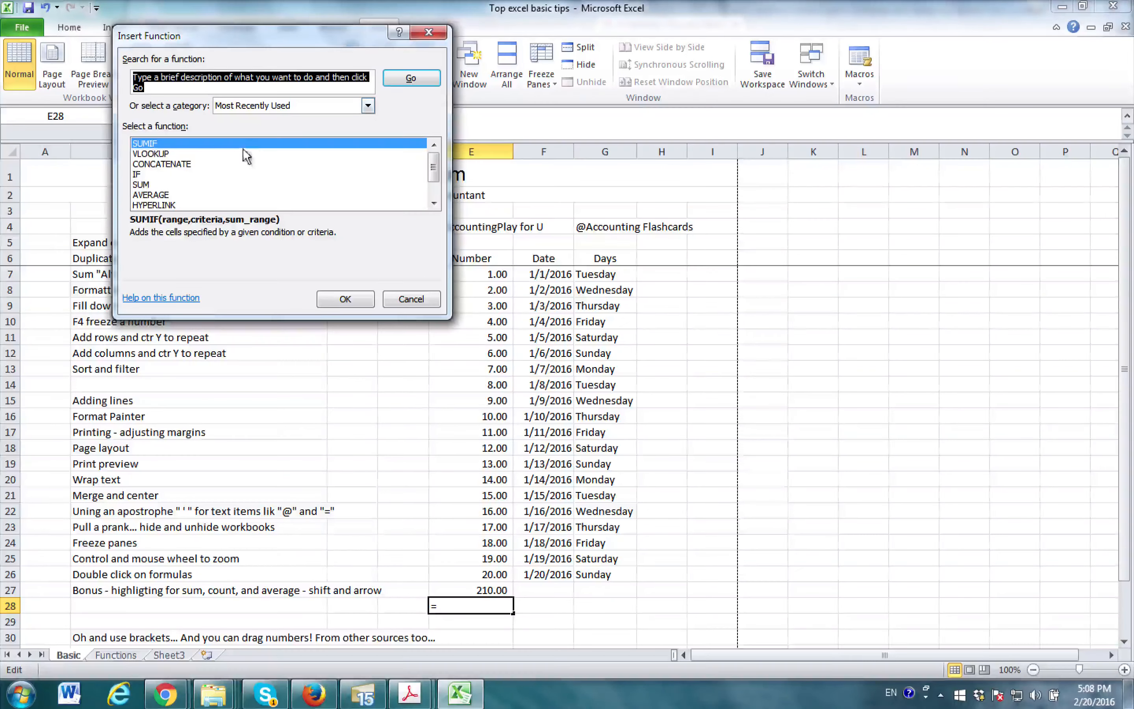
double_click(150, 183)
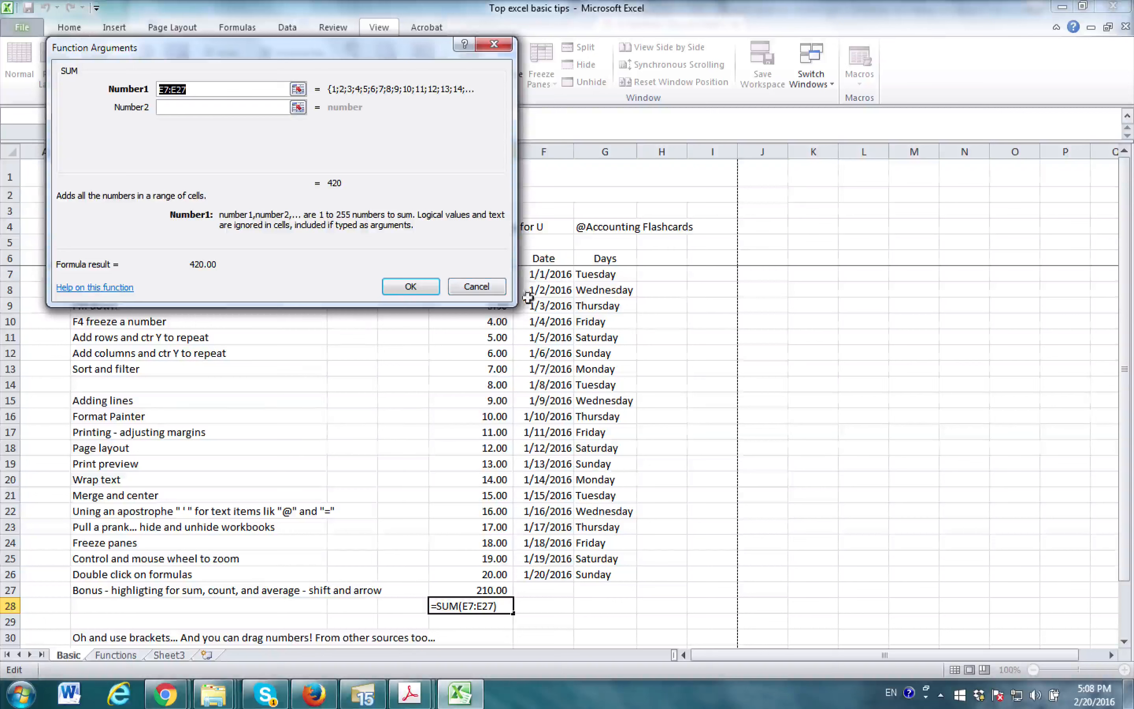
left_click_drag(416, 44, 1050, 77)
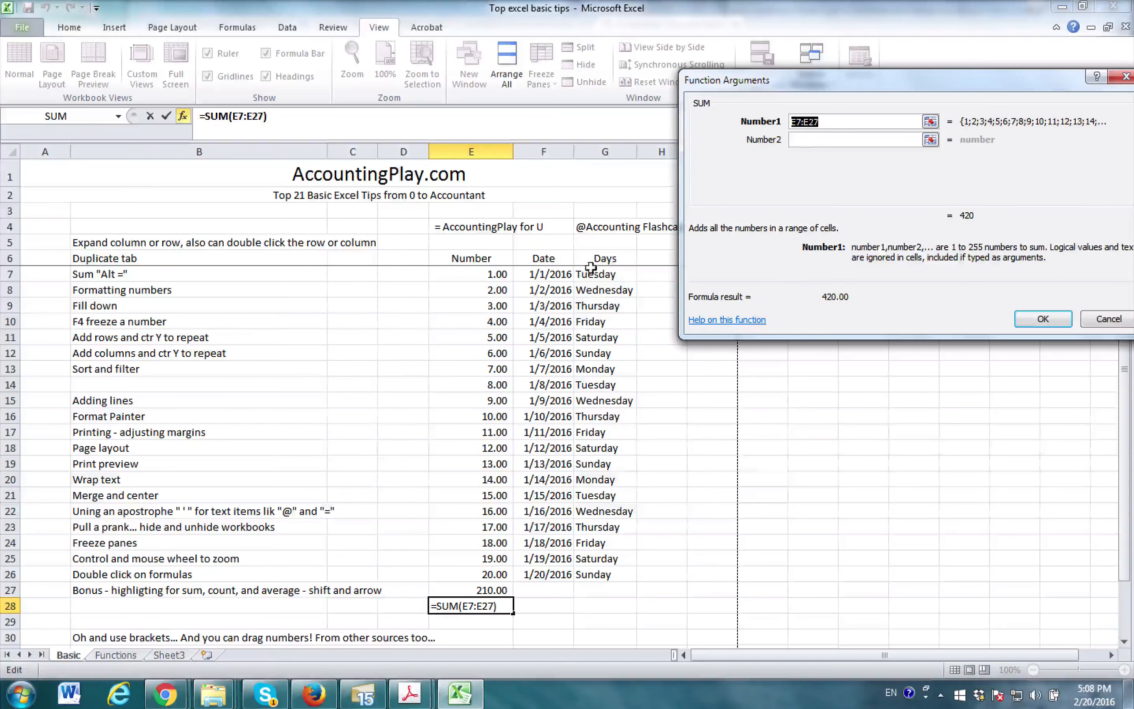
left_click(489, 274)
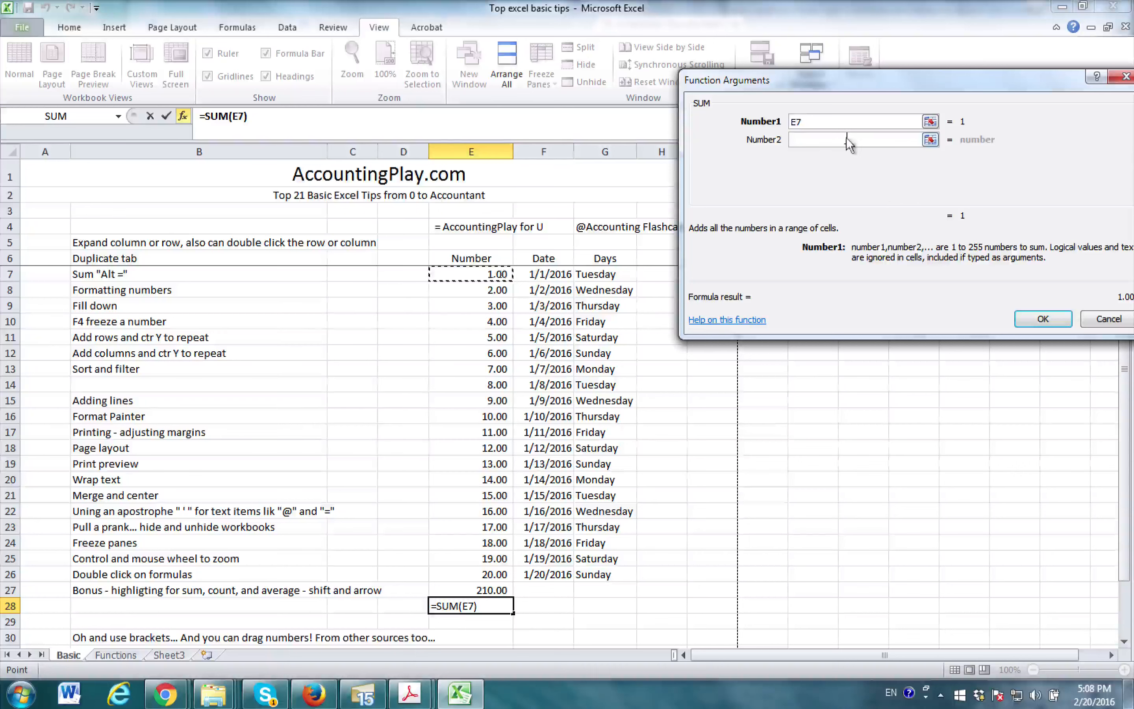
key("Tab")
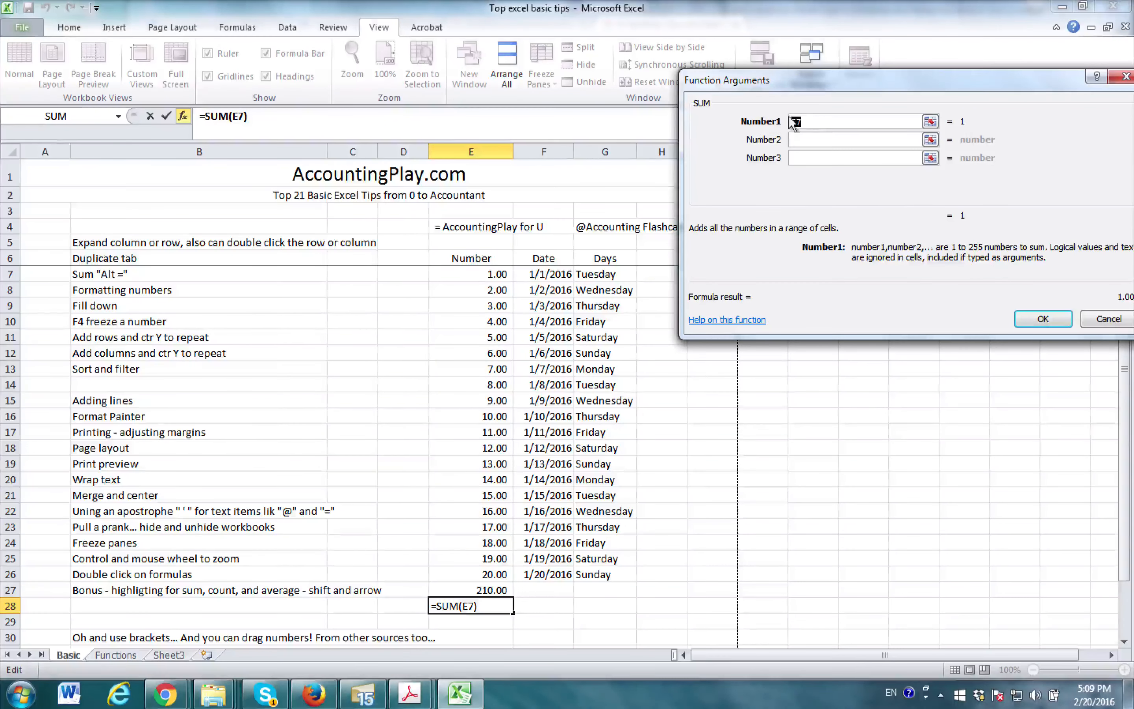
key("BackSpace")
left_click_drag(497, 271, 451, 586)
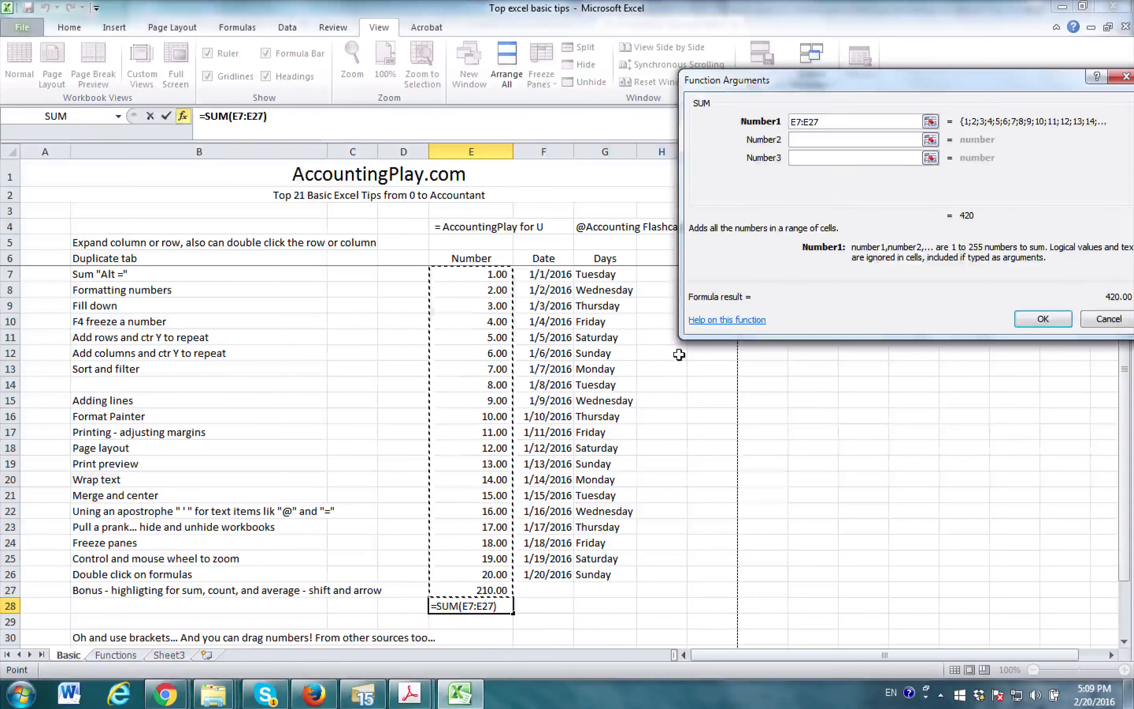
key("Return")
- Accept the SUM function for the range E7:E27 in cell E28 and check the resulting formula in the cell
left_click(444, 556)
key("Down")
key("Down")
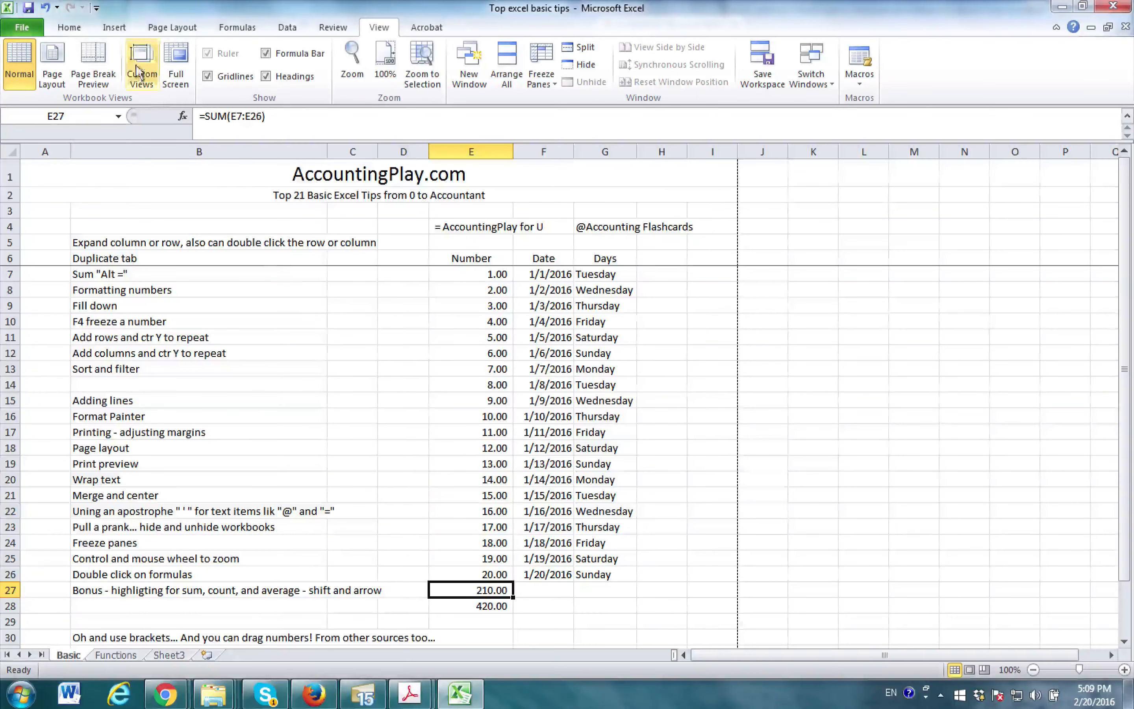
left_click(75, 29)
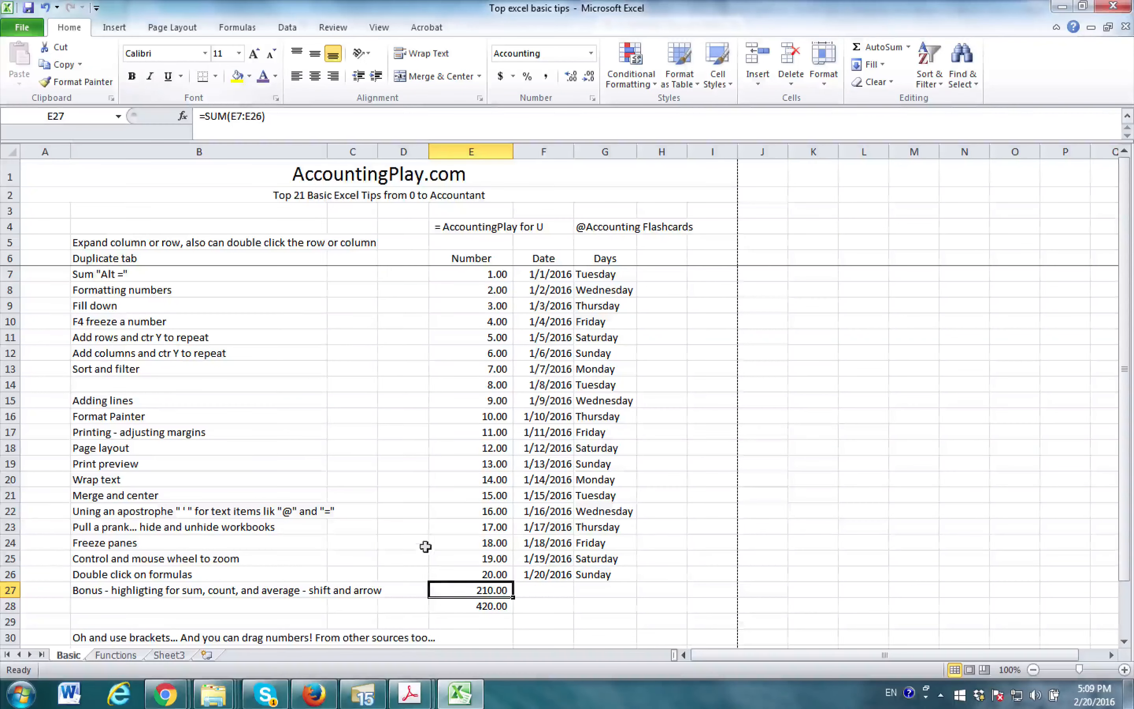
double_click(462, 606)
key("Return")
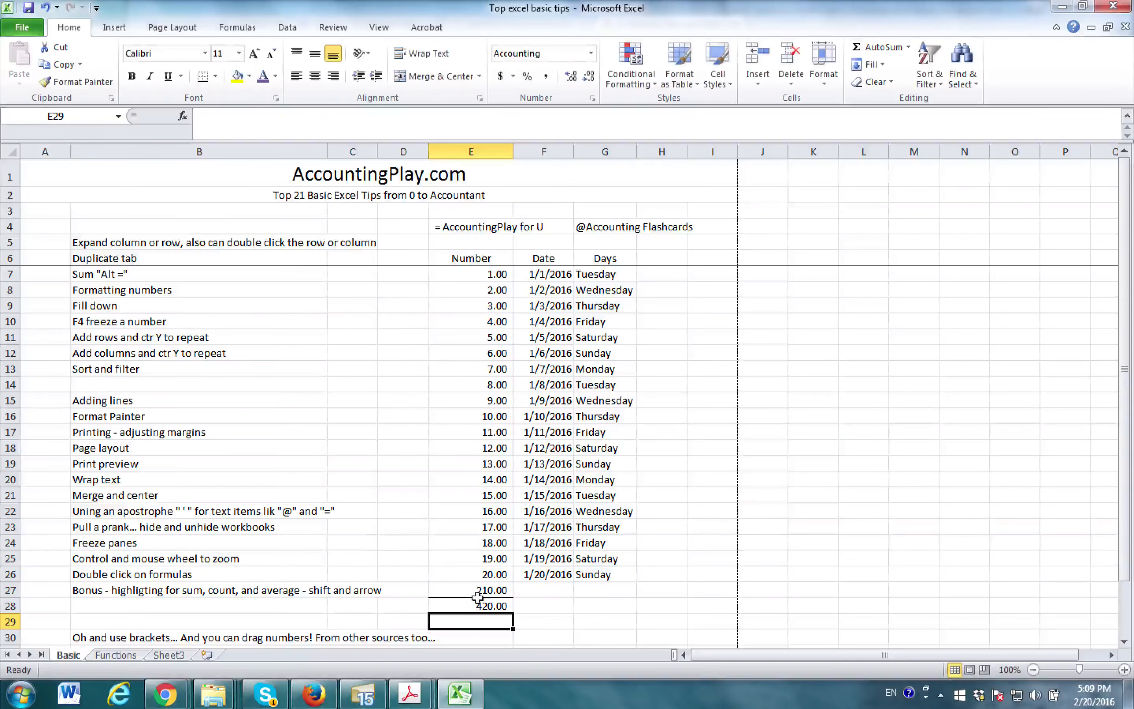
- Highlight the range E7:E27 to read its average, count and sum
left_click_drag(499, 274, 498, 591)
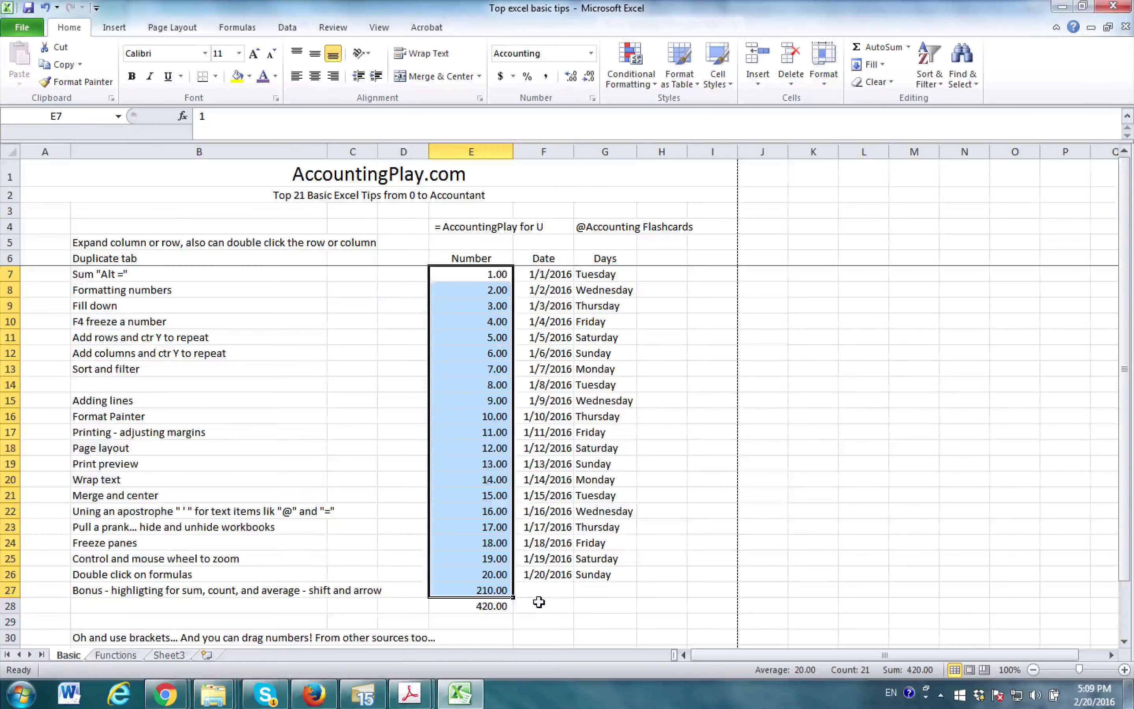
scroll(540, 603, "down", 1)
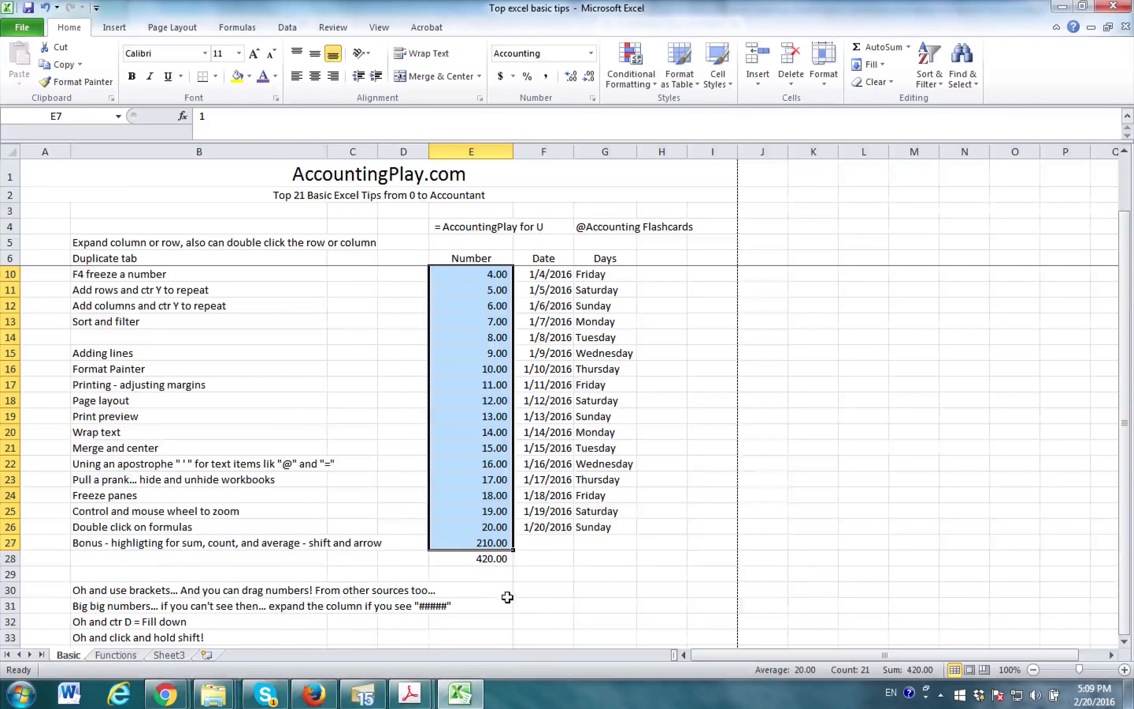
scroll(507, 596, "up", 1)
- Enter Count in cell B10 of the Functions sheet and return to the Basic sheet
left_click(138, 655)
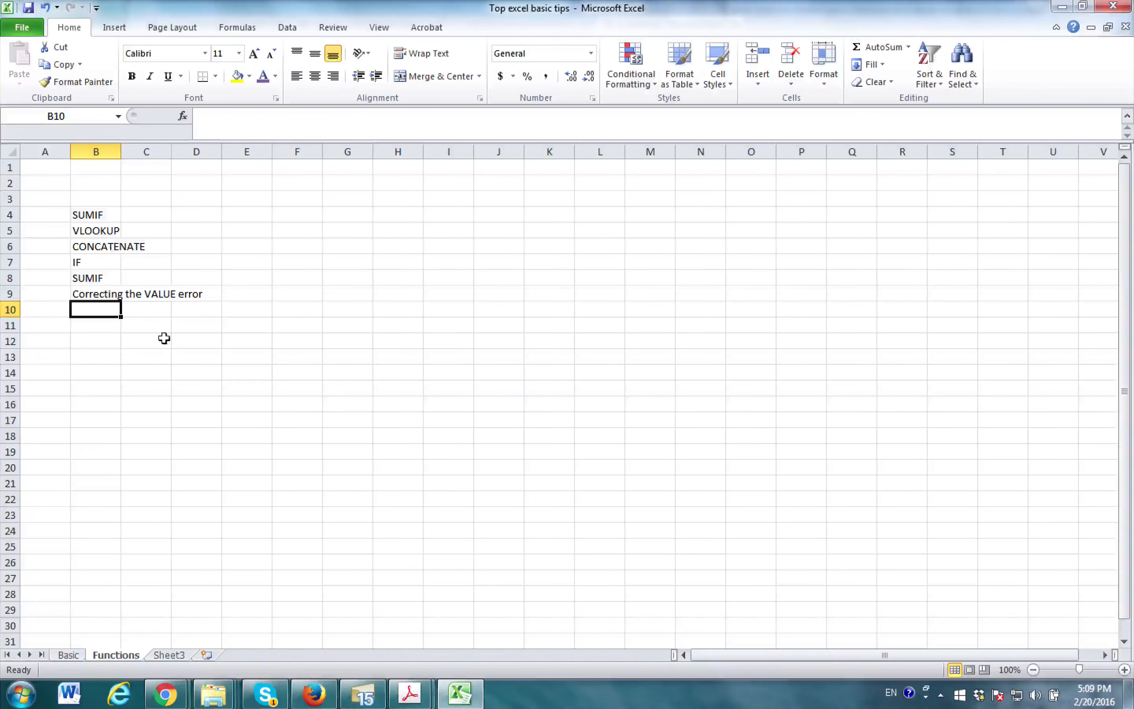
type("Count")
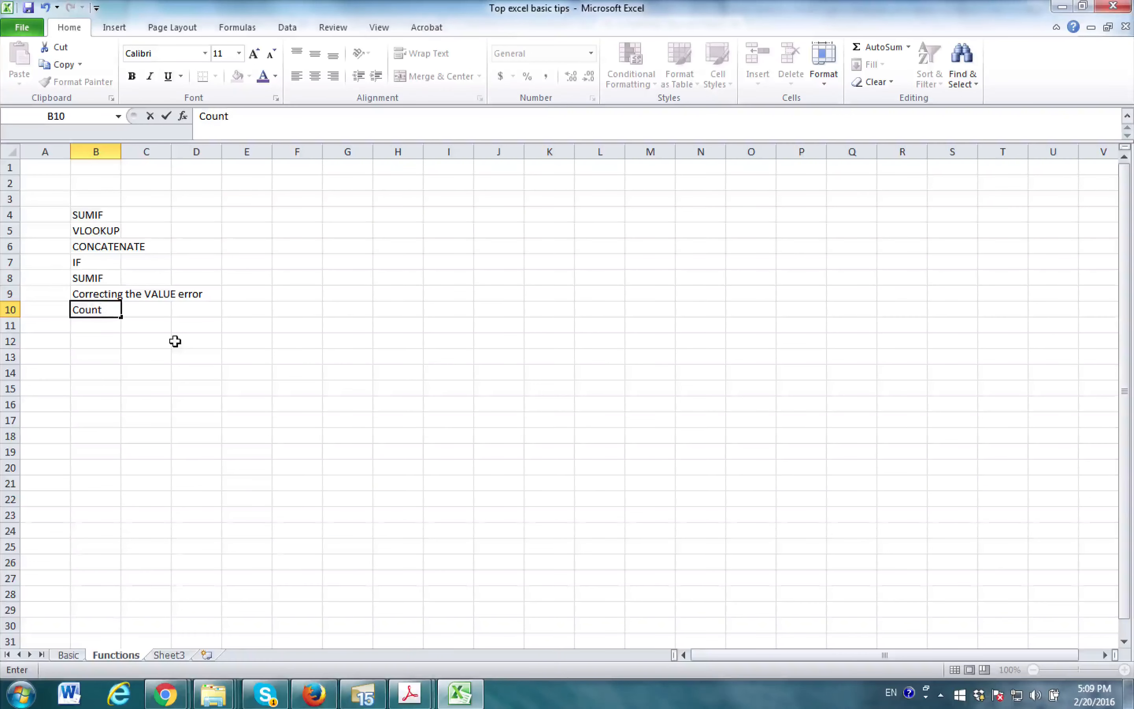
key("Return")
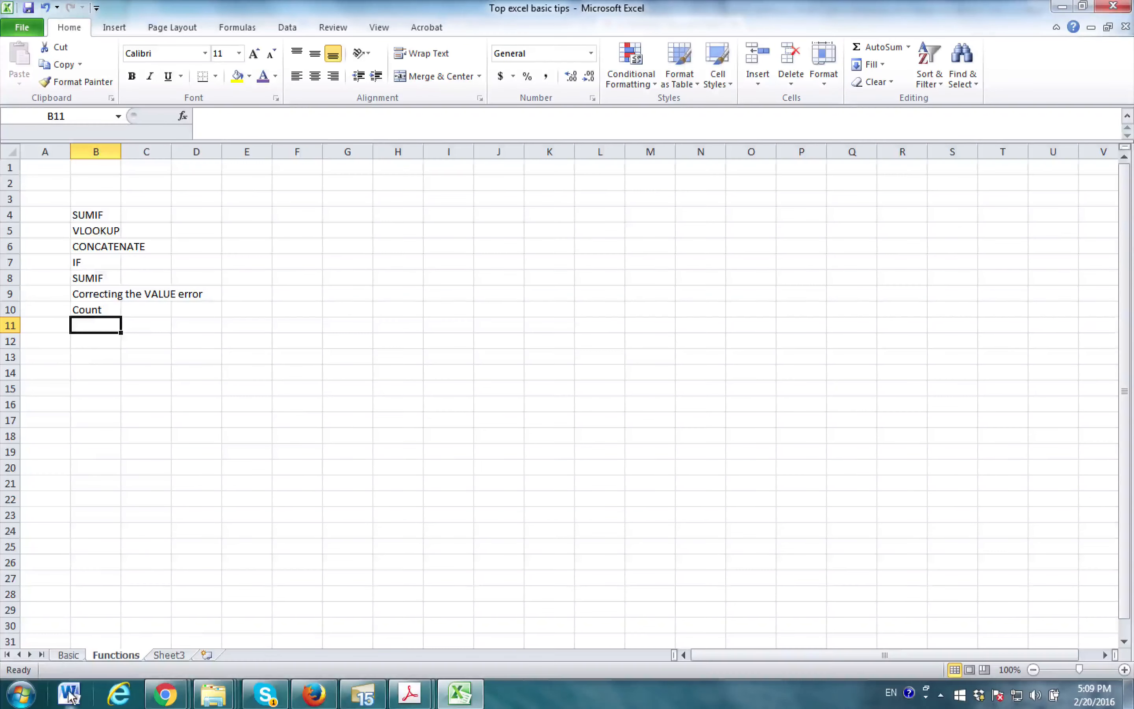
left_click(69, 654)
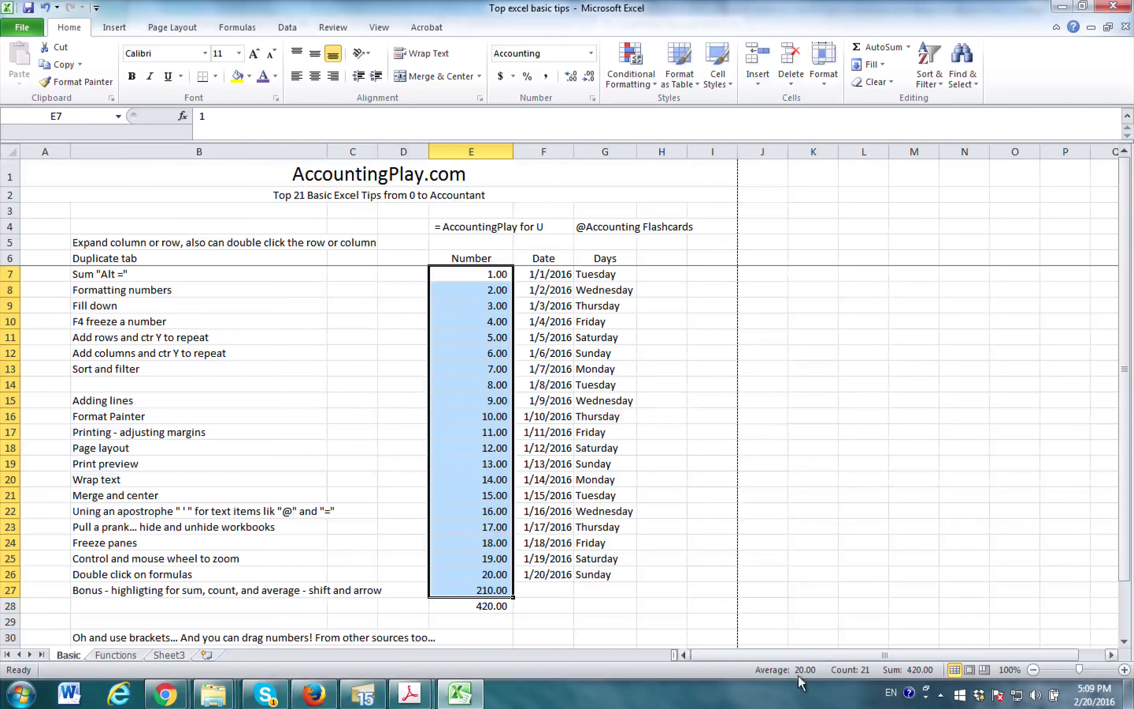
- Move cell by cell from B27 to E22 and extend the selection to E22:E23 to read its average, count and sum
scroll(493, 419, "down", 2)
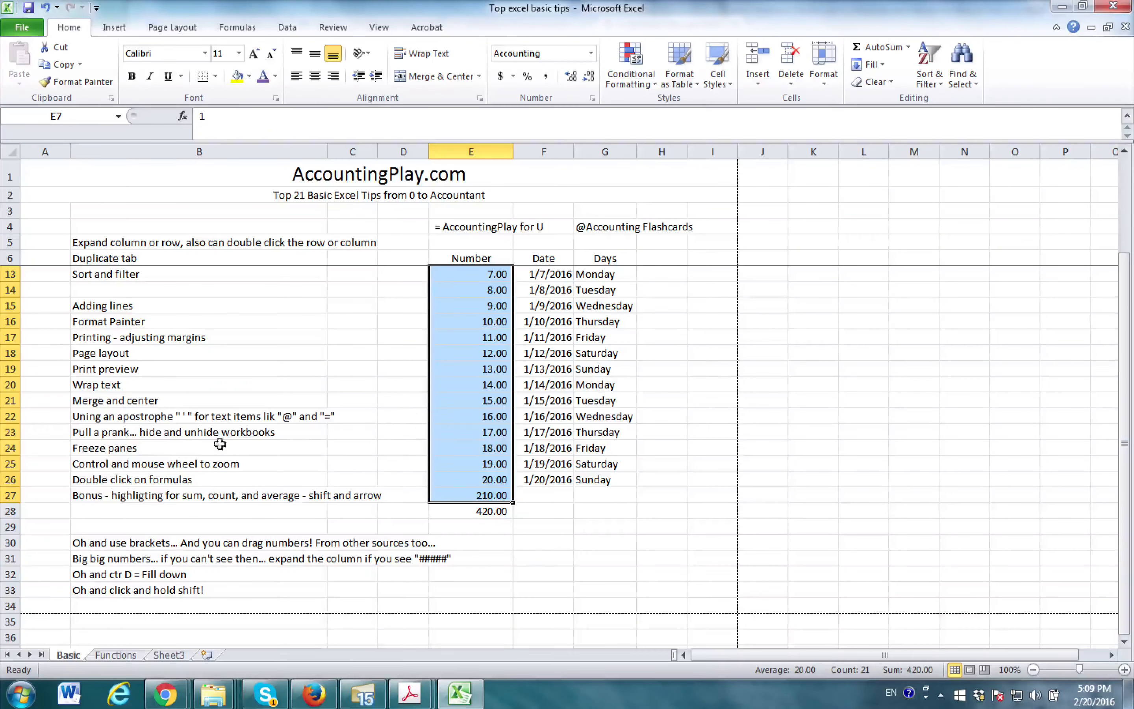
left_click(105, 496)
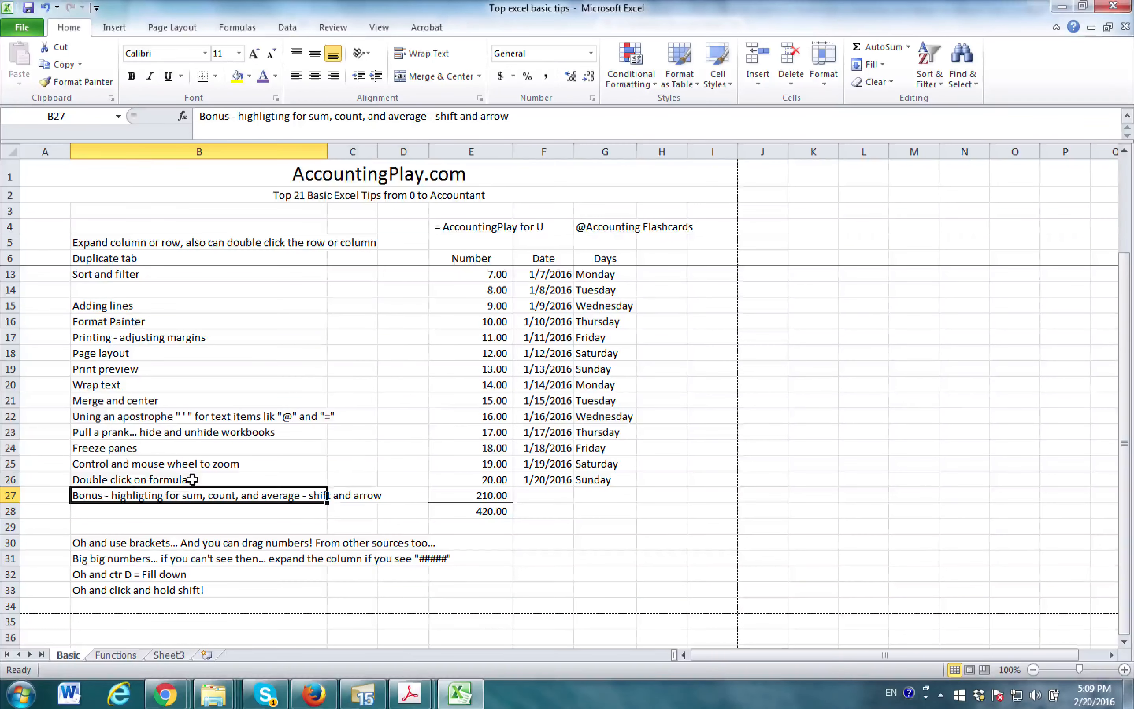
key("Up")
key("Up")
key("Right")
key("Up")
key("Right")
key("Up")
key("Up")
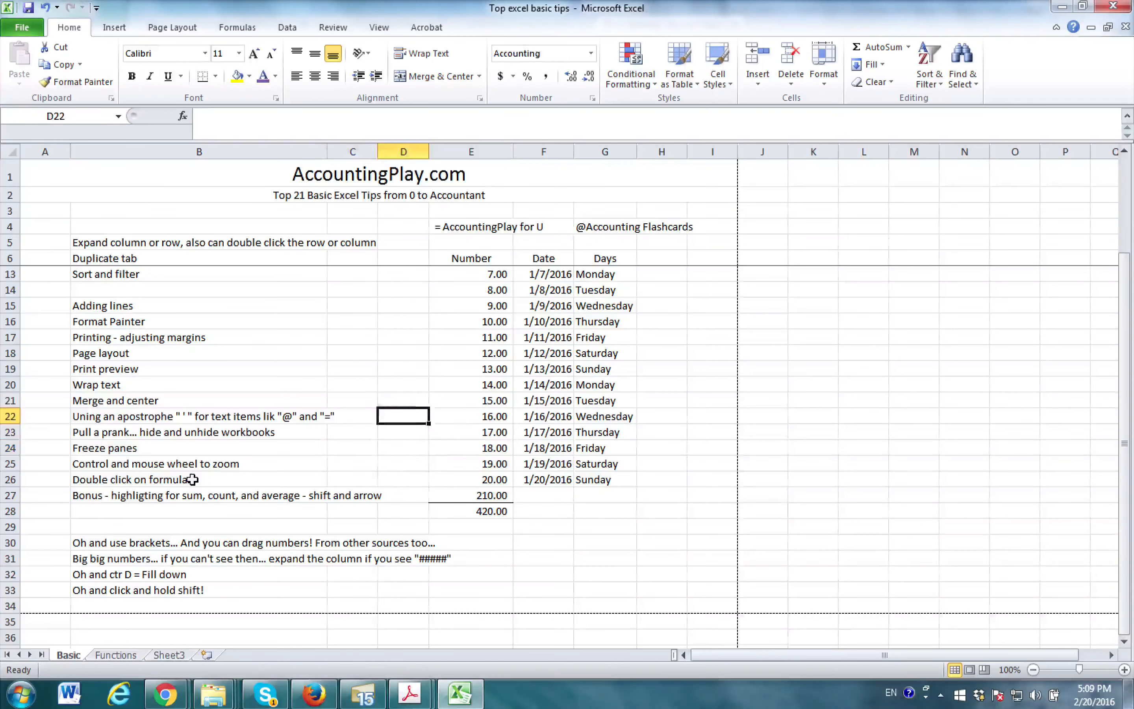
key("Right")
key("shift+Right")
key("shift+Down")
key("shift+Up")
key("shift+Left")
key("shift+Down")
key("shift+Down")
key("shift+Up")
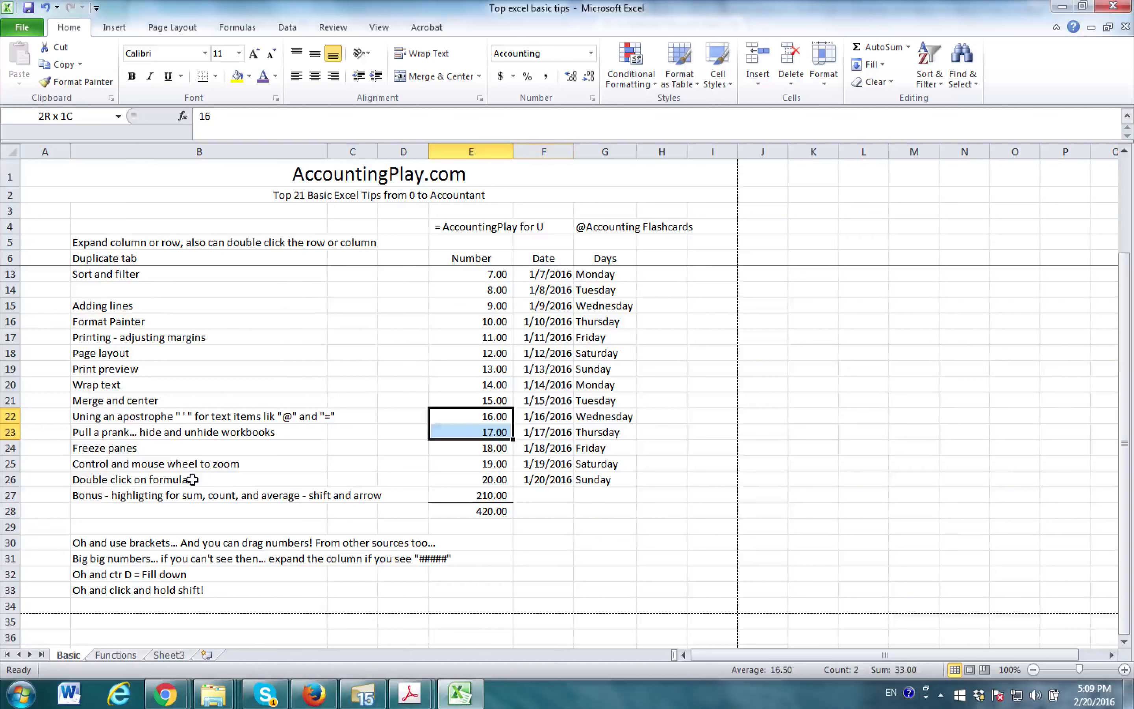
- Extend the selection upward and across the Date column to cover E20:F22
key("shift+Up")
key("shift+Up")
key("shift+Up")
key("shift+Up")
key("shift+Right")
key("shift+Down")
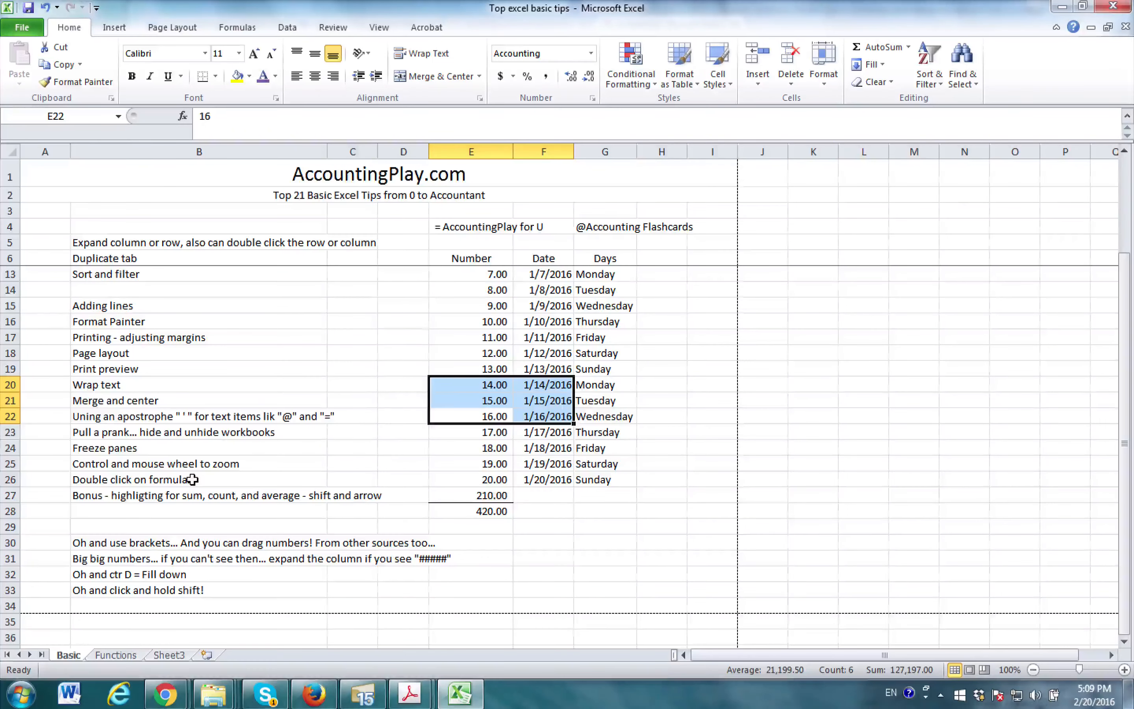
- Enter the formula =SUM(E20:E23*sum) in cell F30, below the Date column
key("Down")
key("Down")
key("Left")
key("Down")
key("Right")
key("Down")
key("Down")
key("Right")
key("Down")
key("Down")
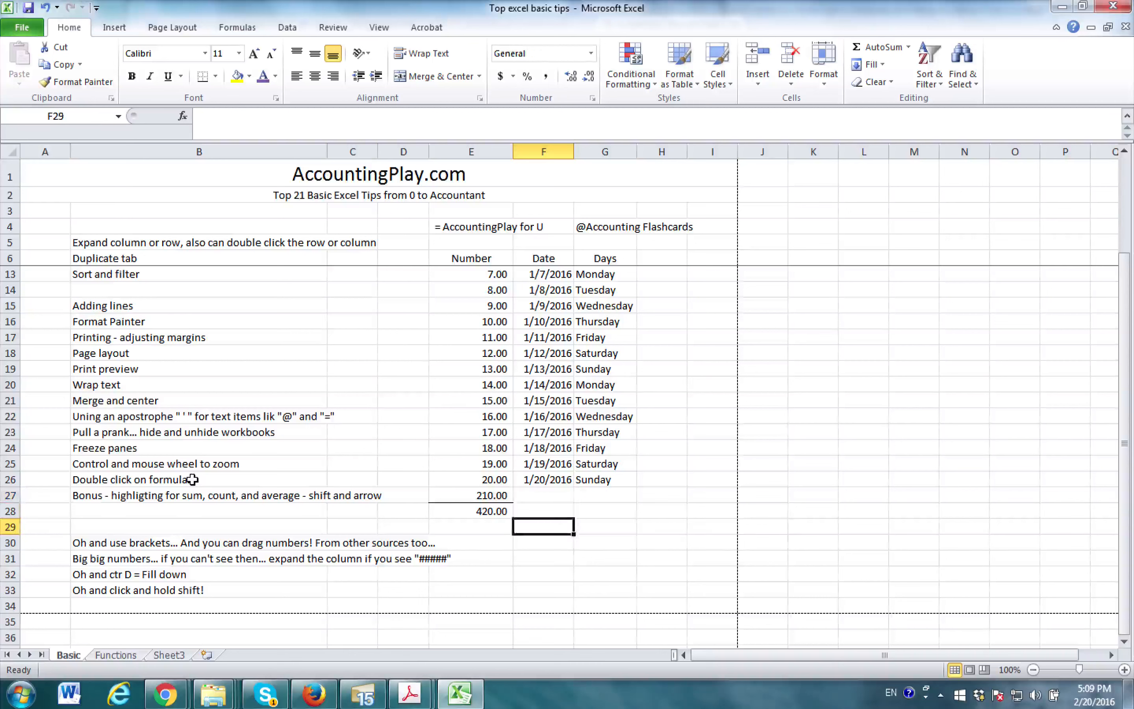
key("Down")
type("=")
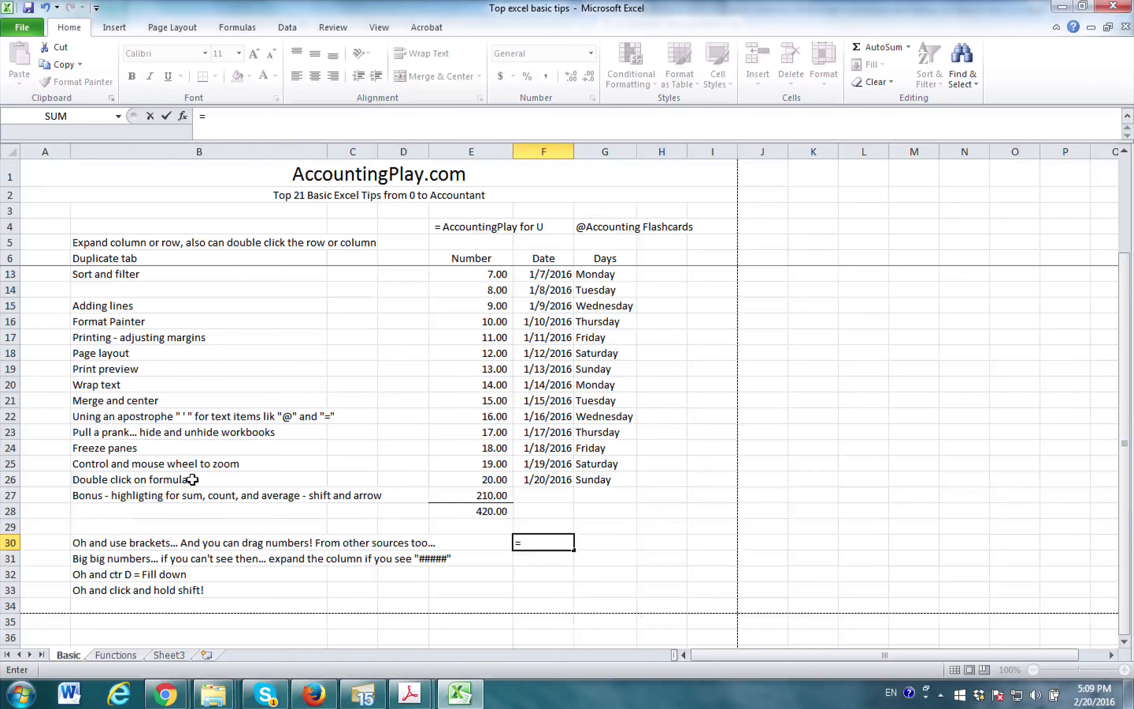
type("sum(")
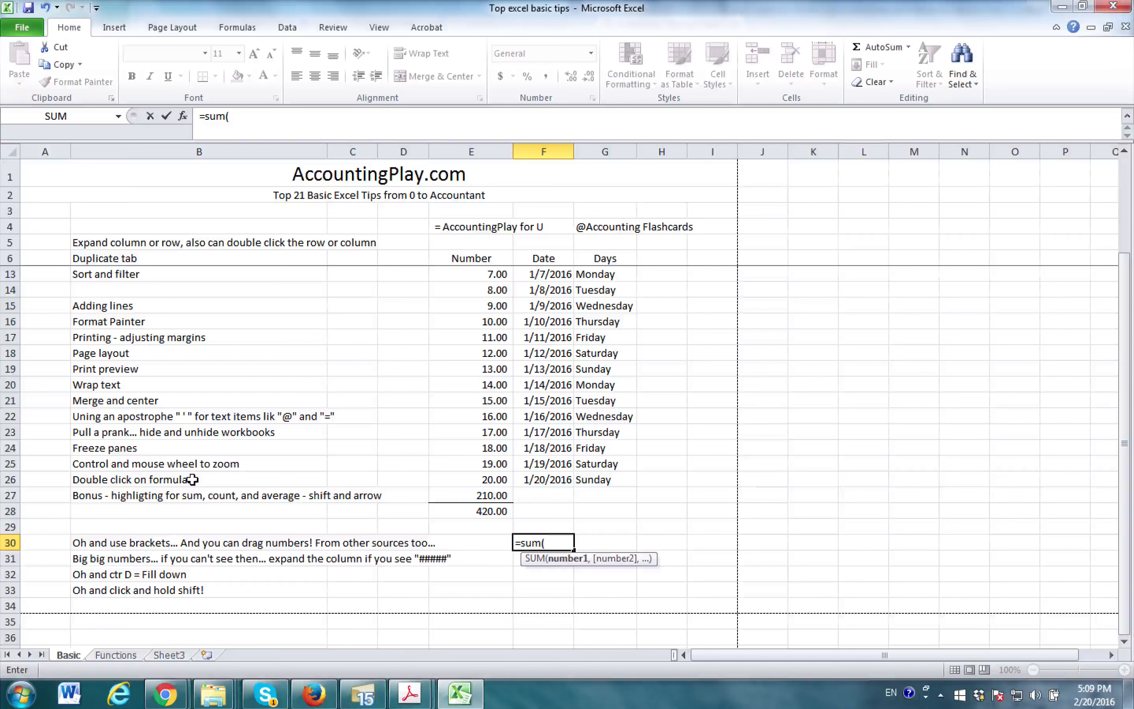
left_click_drag(483, 384, 489, 425)
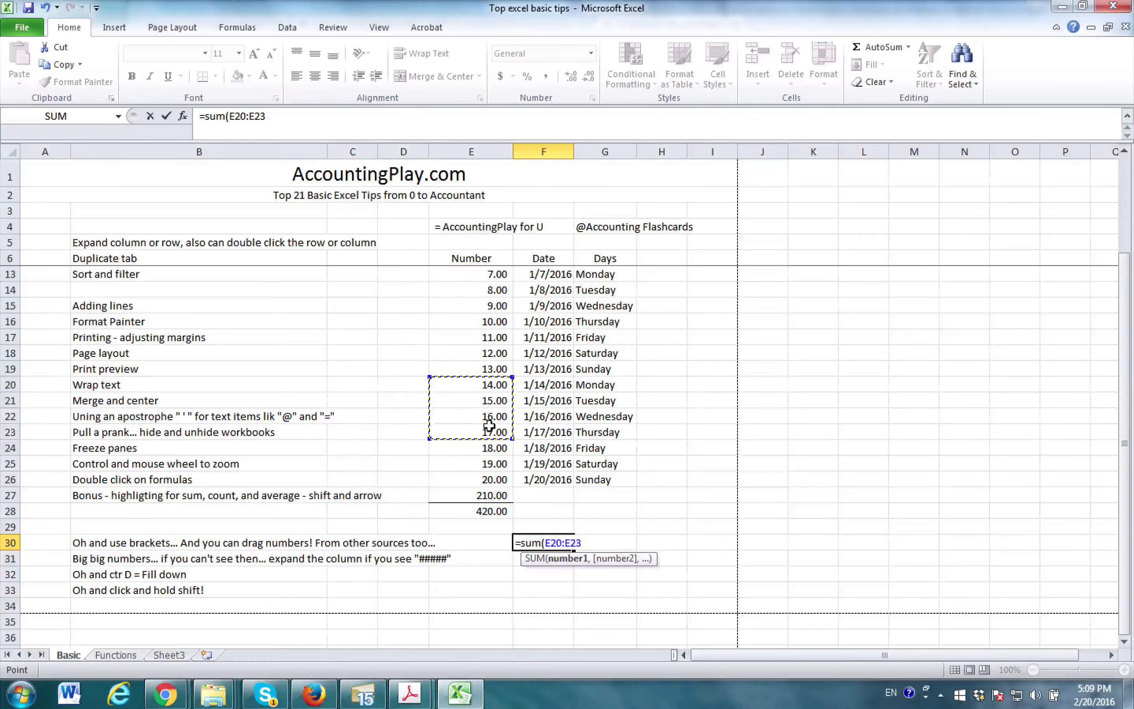
type("*sum")
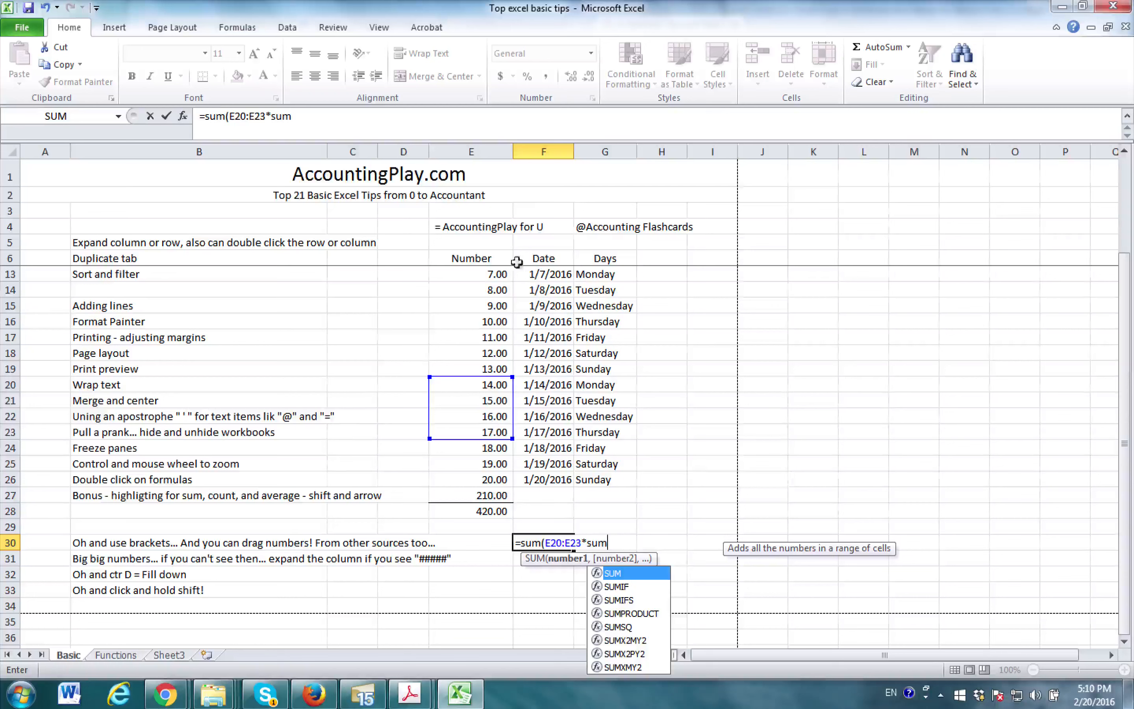
left_click_drag(486, 289, 486, 330)
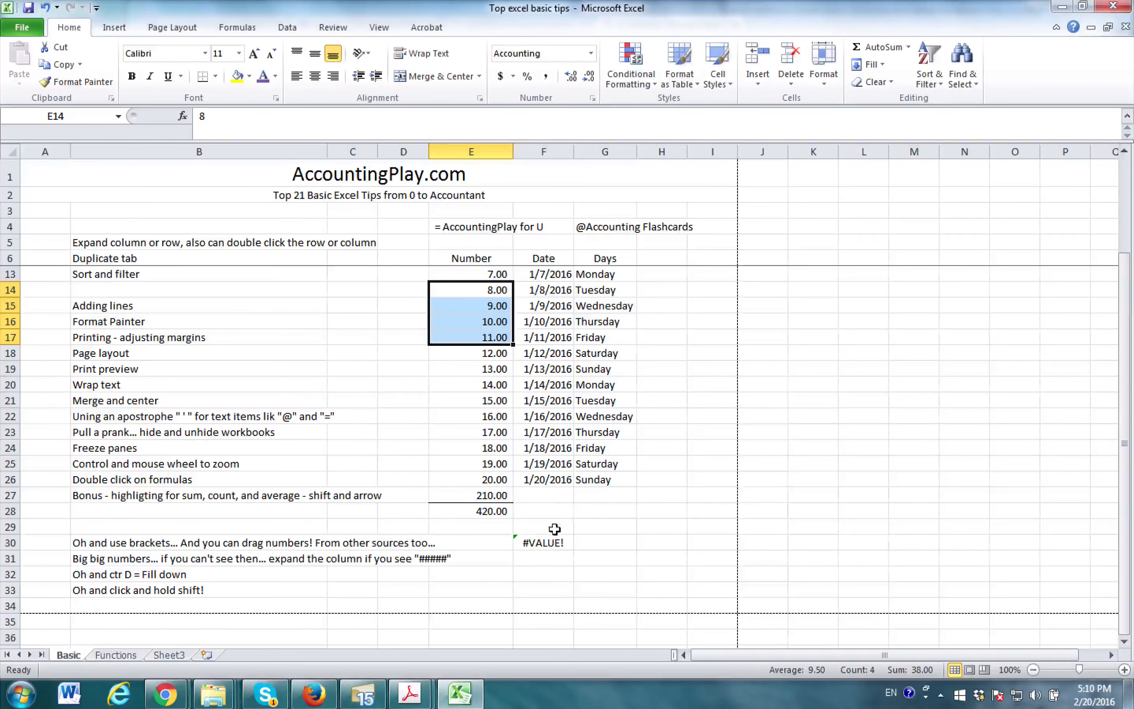
- Add the range E15:E18 to the second sum in F30 and accept the correction to =SUM(E20:E23*SUM(E15:E18))
left_click(554, 542)
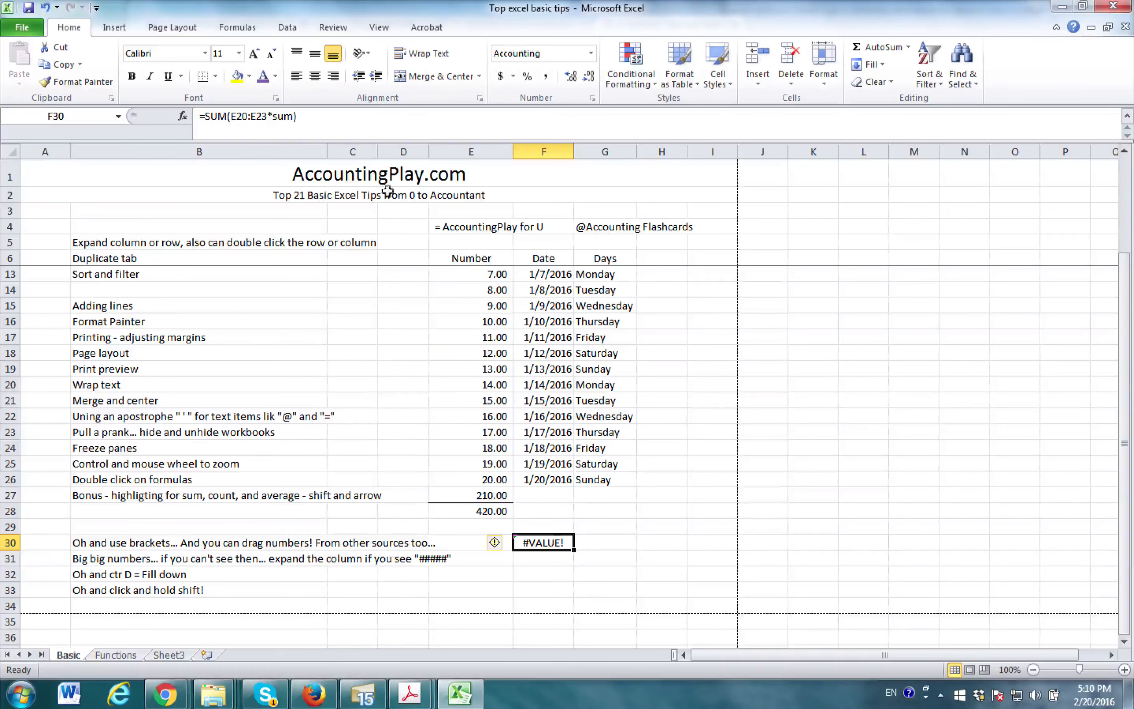
left_click(291, 117)
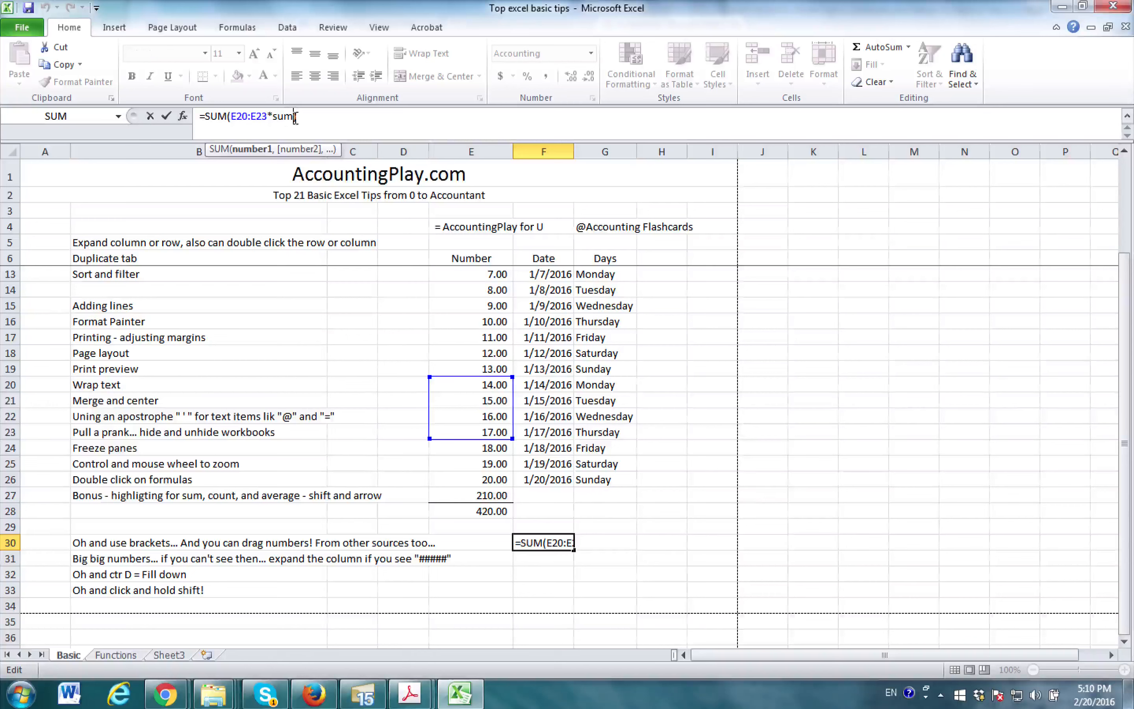
type("(")
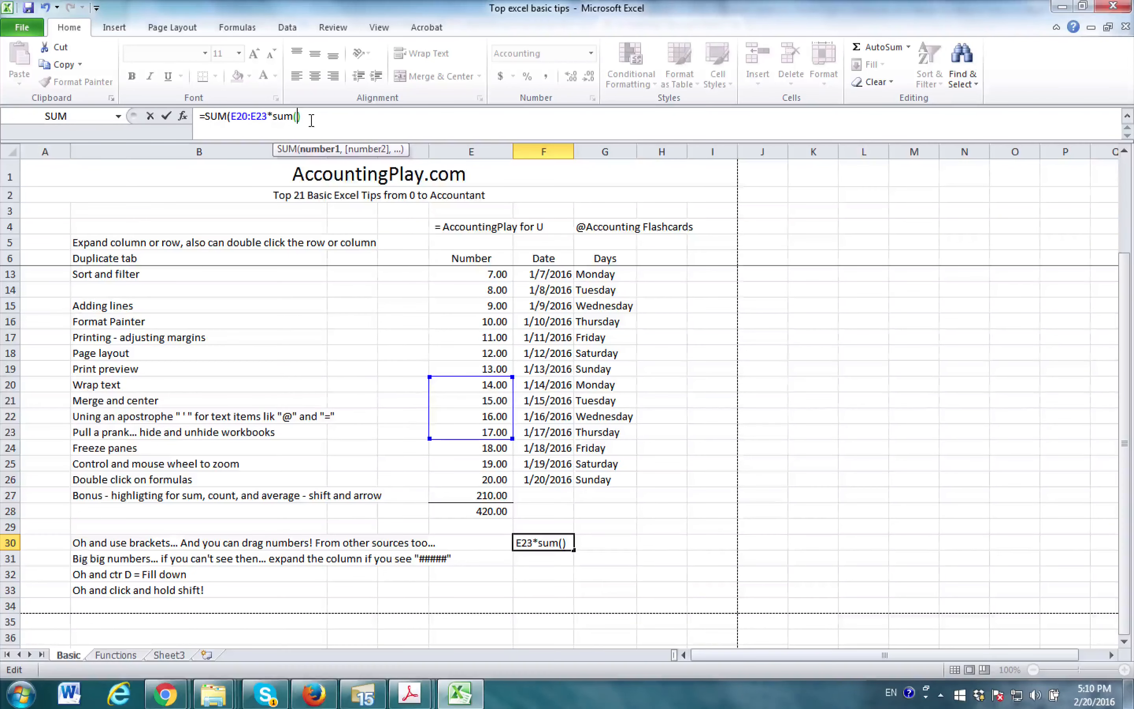
left_click_drag(476, 300, 483, 355)
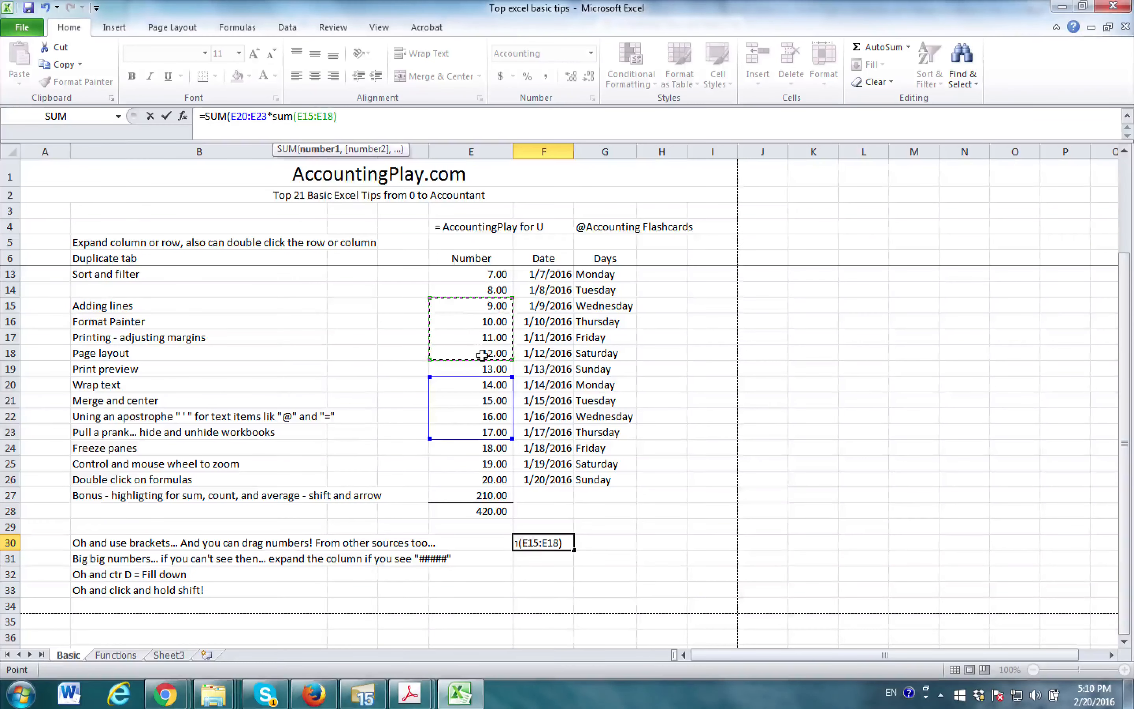
key("Return")
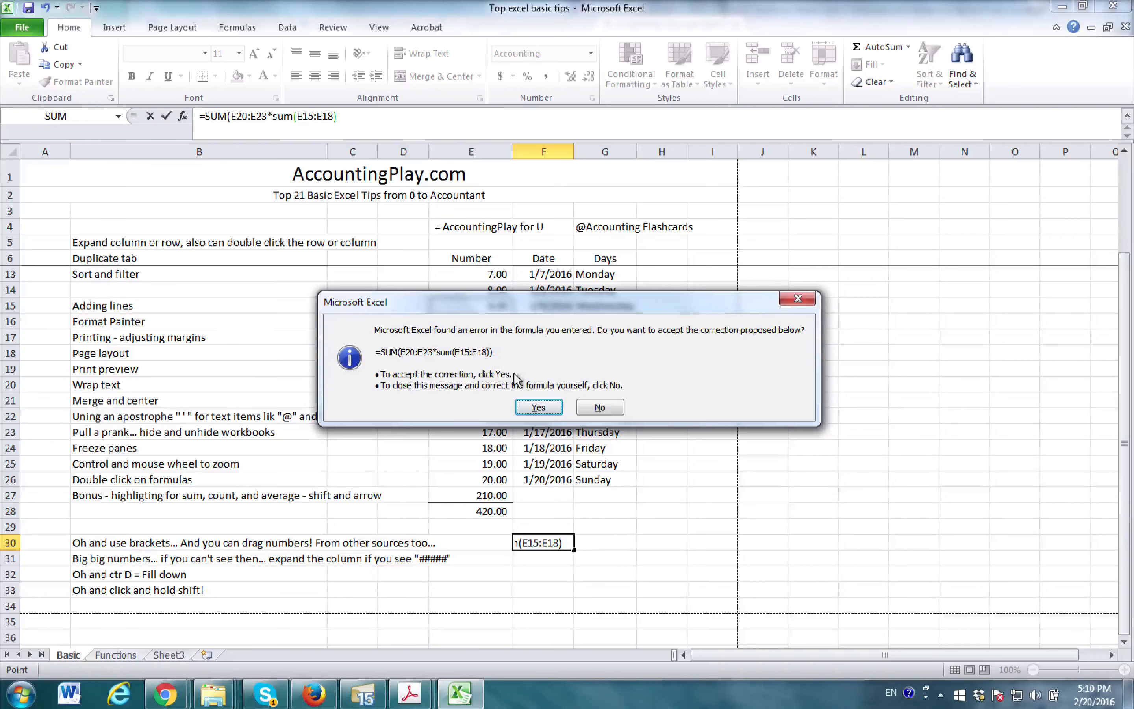
left_click(537, 407)
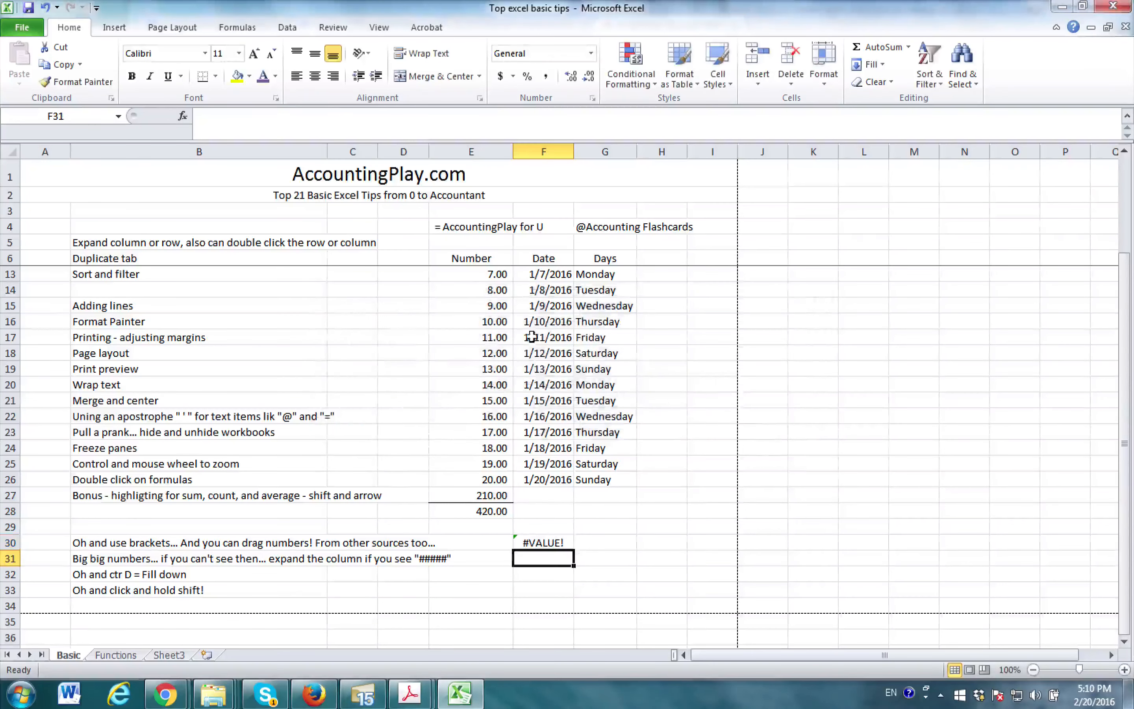
- Close the first sum's bracket after E23 in F30 and accept the correction to =SUM(E20:E23)*SUM(E15:E18)
double_click(555, 542)
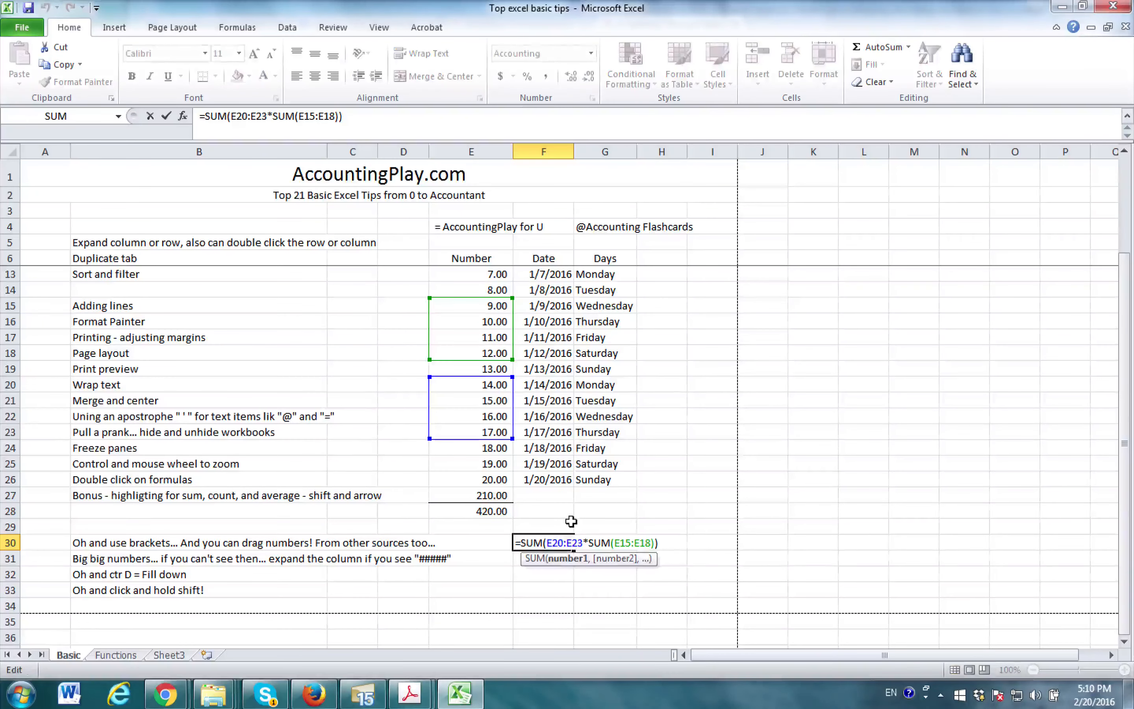
key("Return")
double_click(559, 542)
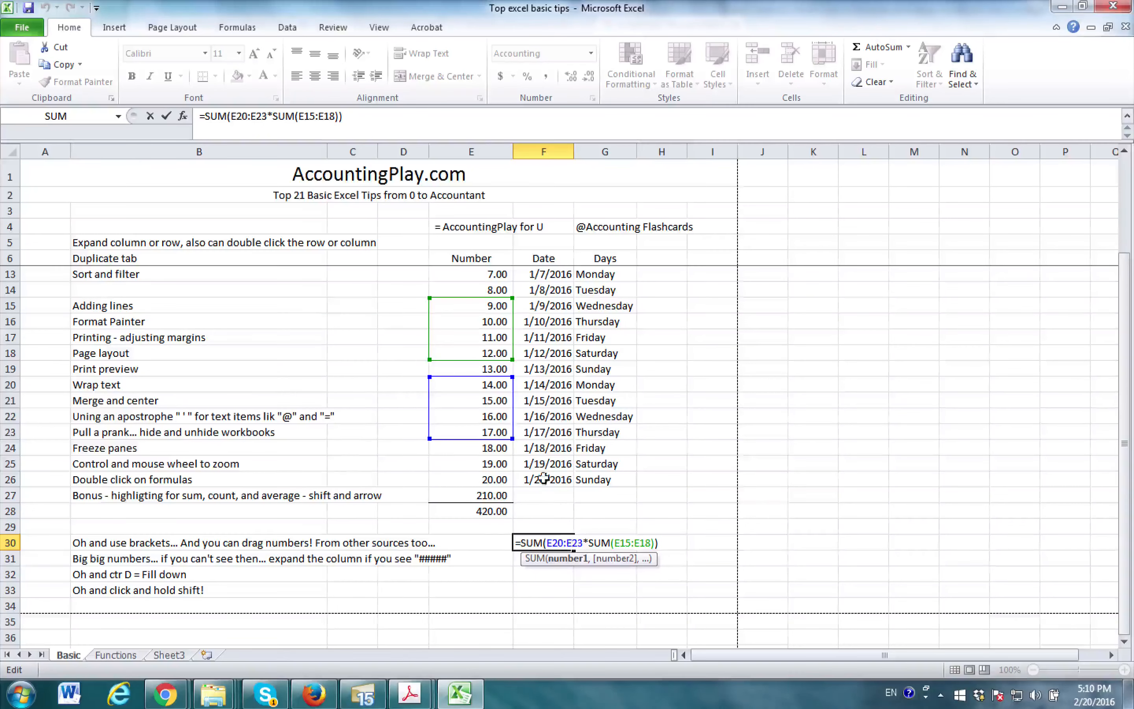
mouse_move(490, 376)
left_mouse_down()
mouse_move(492, 413)
mouse_move(488, 382)
mouse_move(491, 399)
left_mouse_up()
left_click(263, 116)
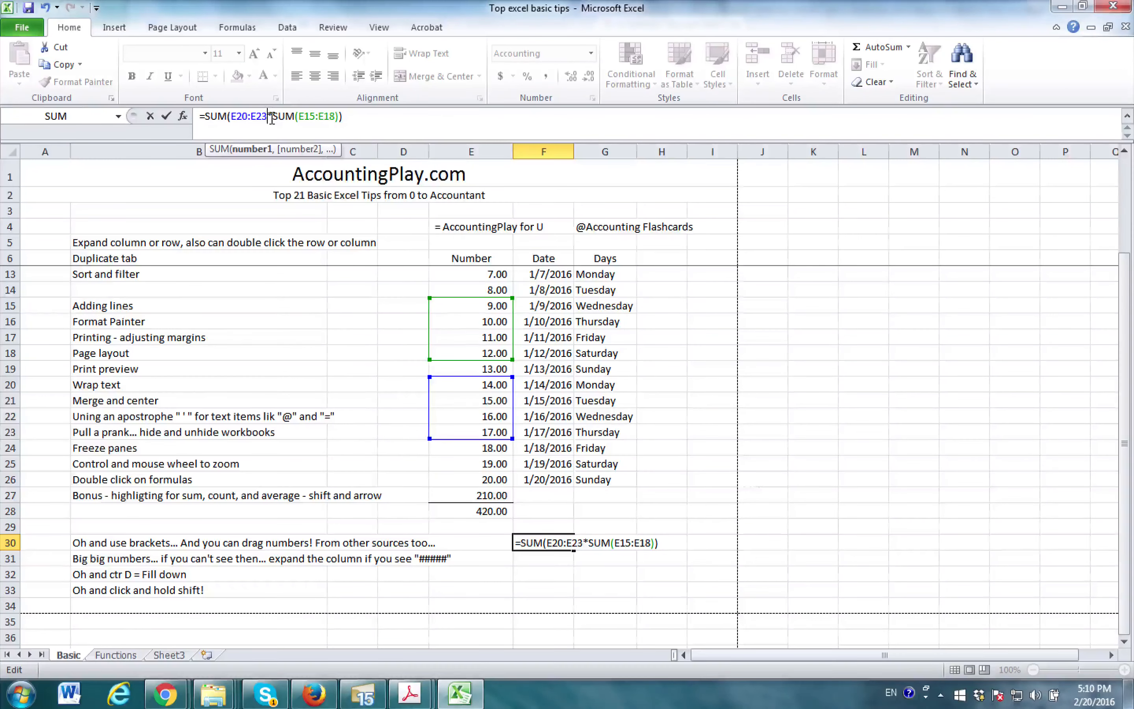
type(")")
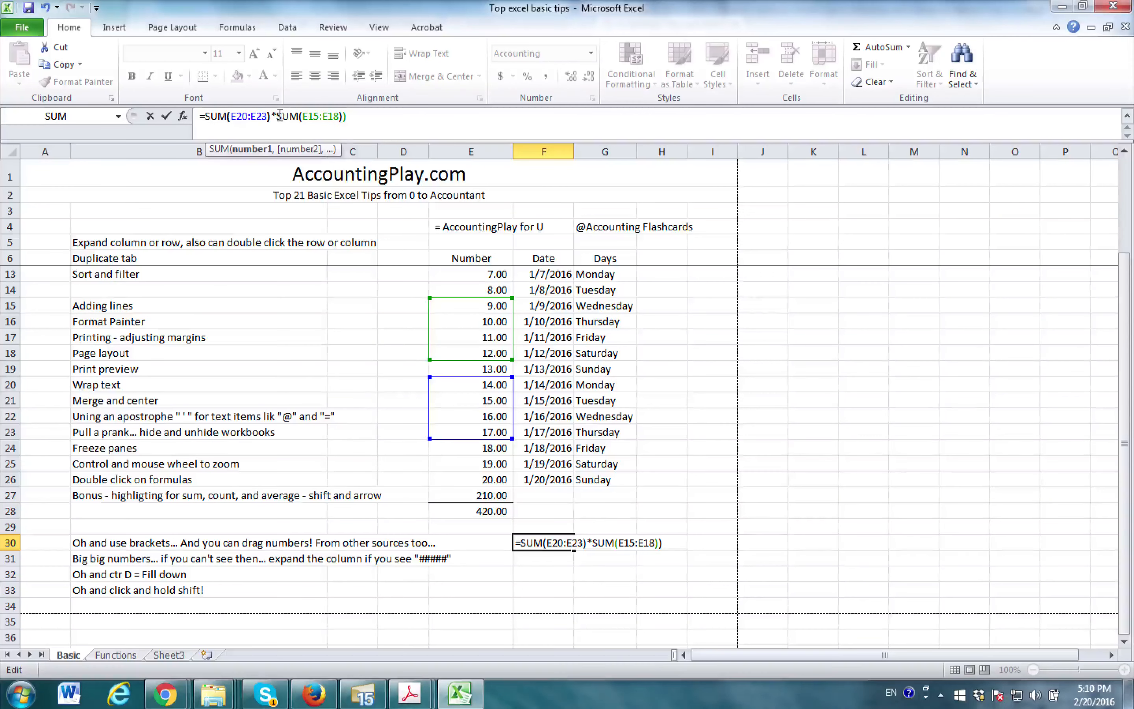
key("Return")
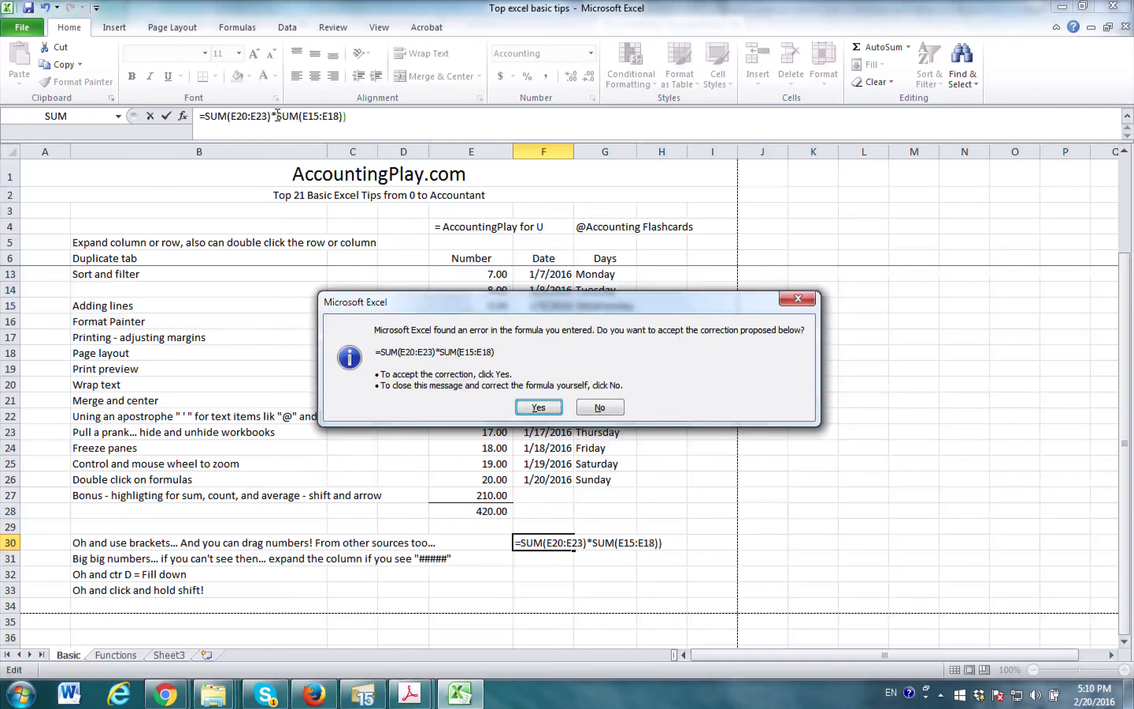
key("Return")
key("Up")
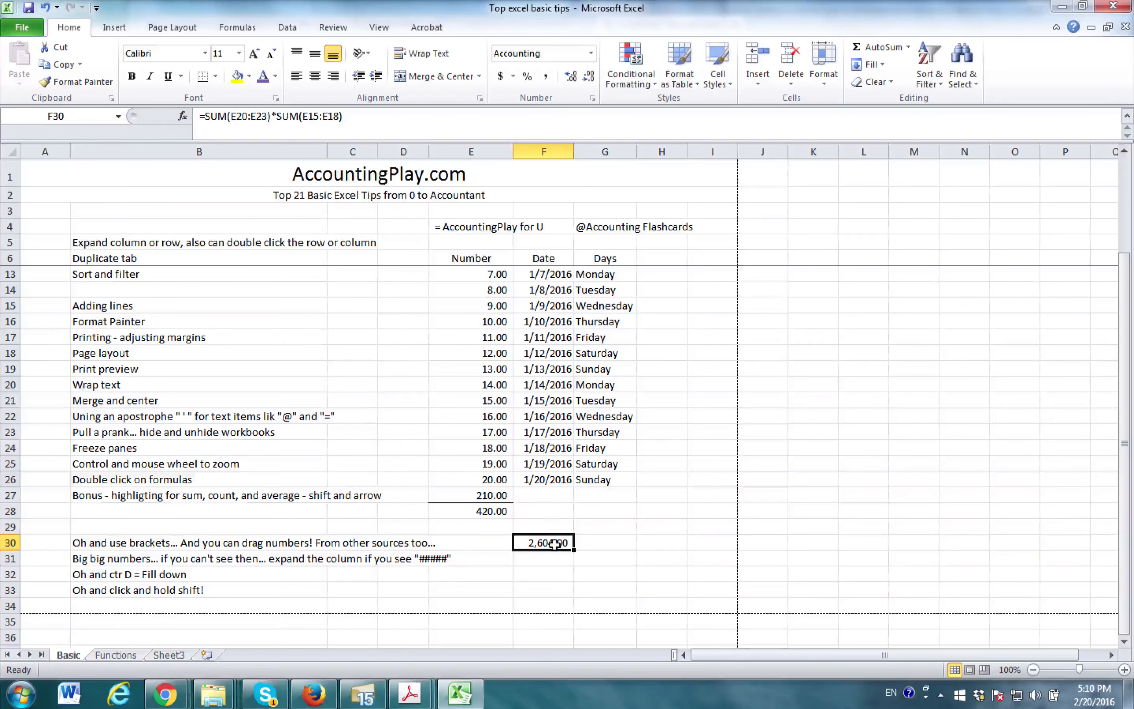
- Inspect the two highlighted ranges referenced by the formula in cell F30
double_click(554, 543)
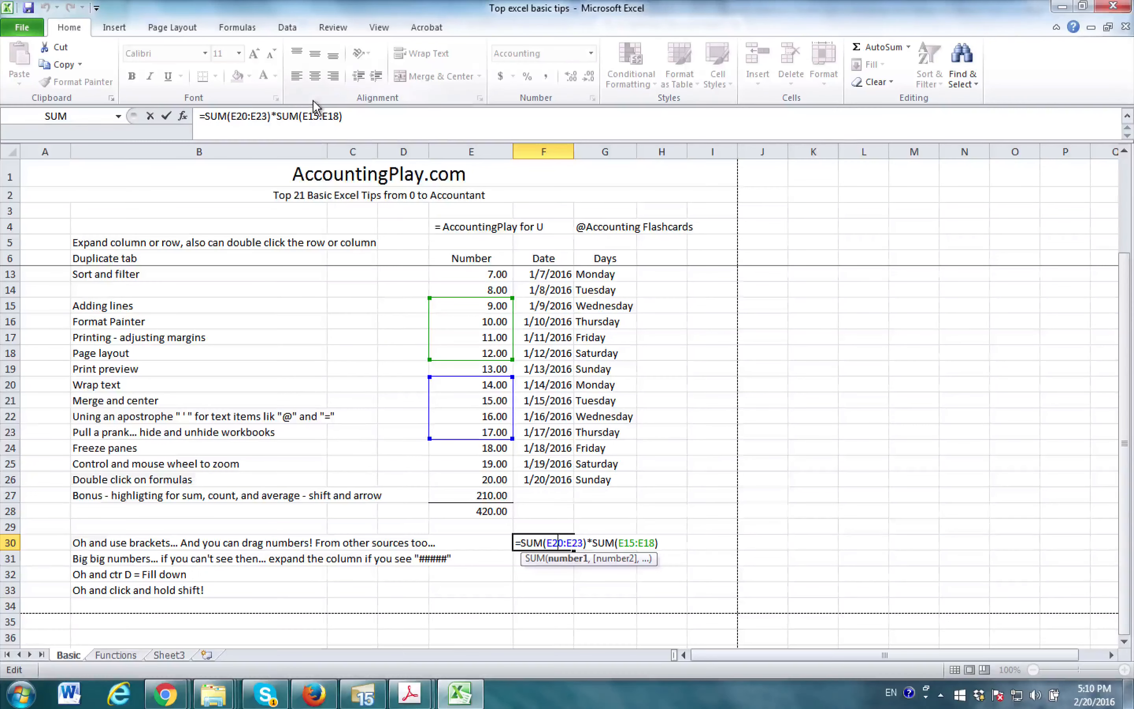
key("Escape")
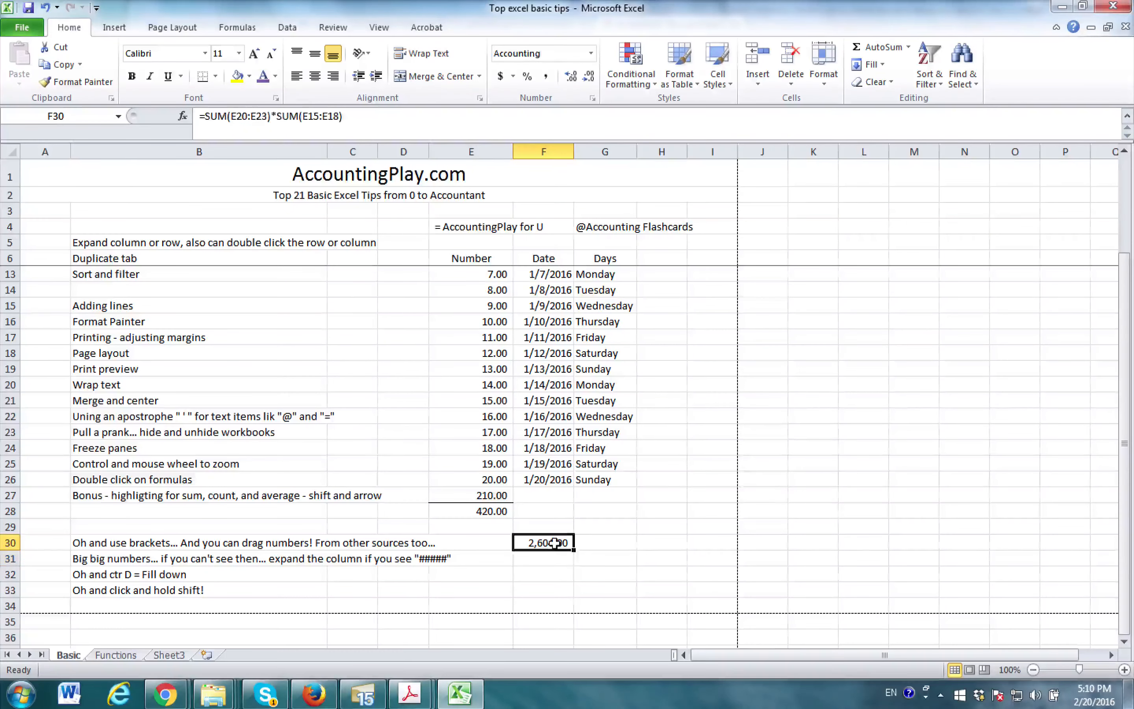
double_click(556, 543)
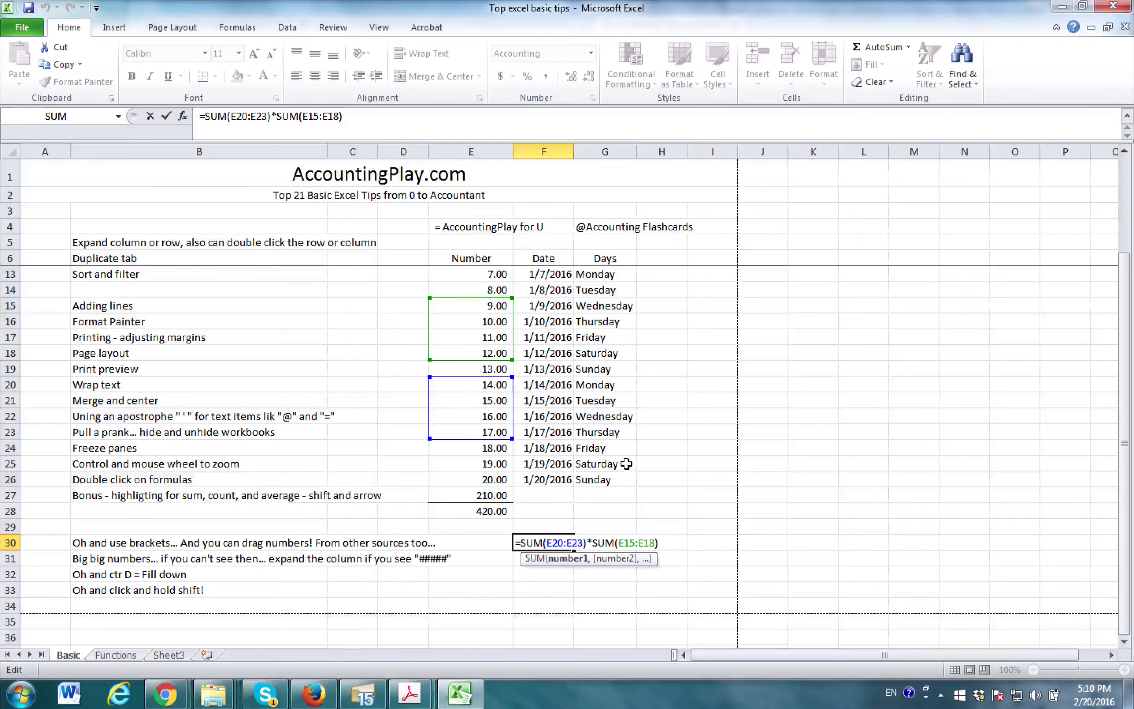
- Check the sums of ranges E20:E23 and E15:E18 and review the formula in F30 that multiplies them
left_click_drag(496, 384, 490, 428)
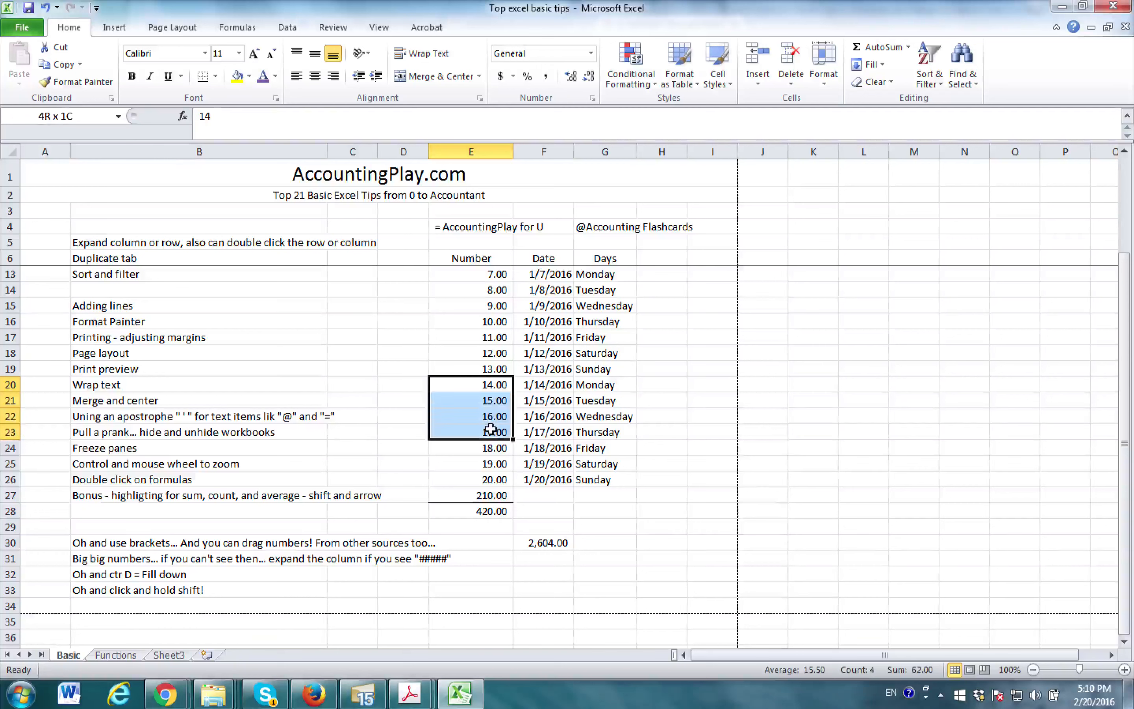
double_click(560, 541)
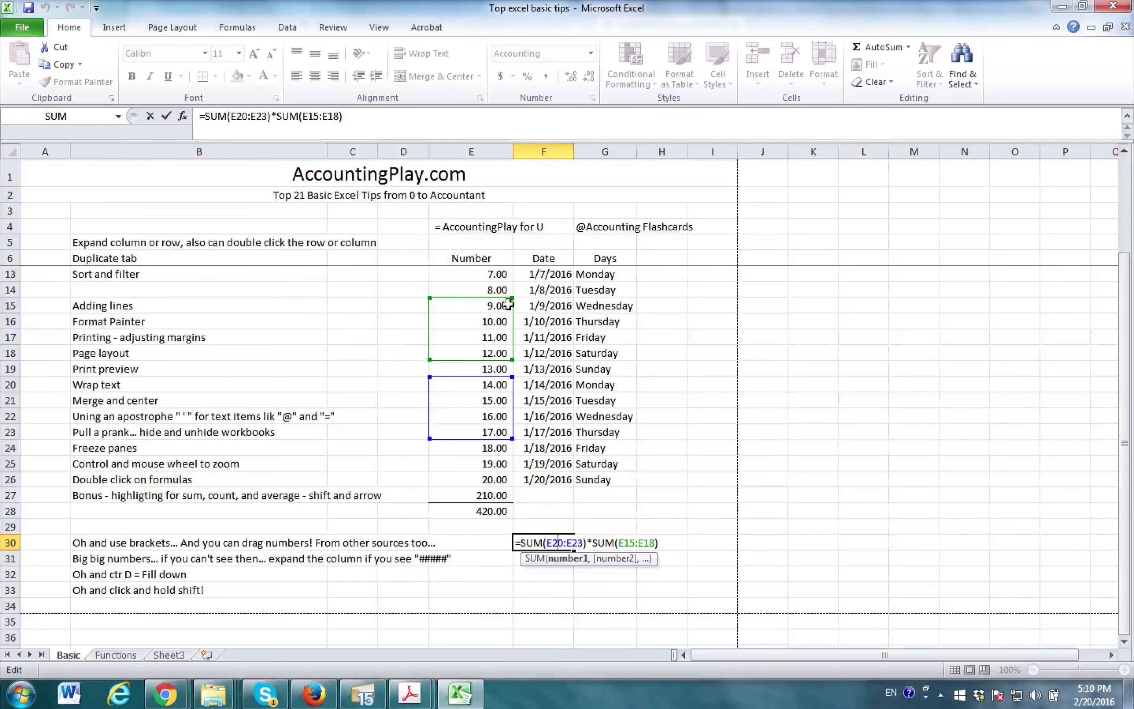
key("Escape")
left_click_drag(508, 305, 497, 354)
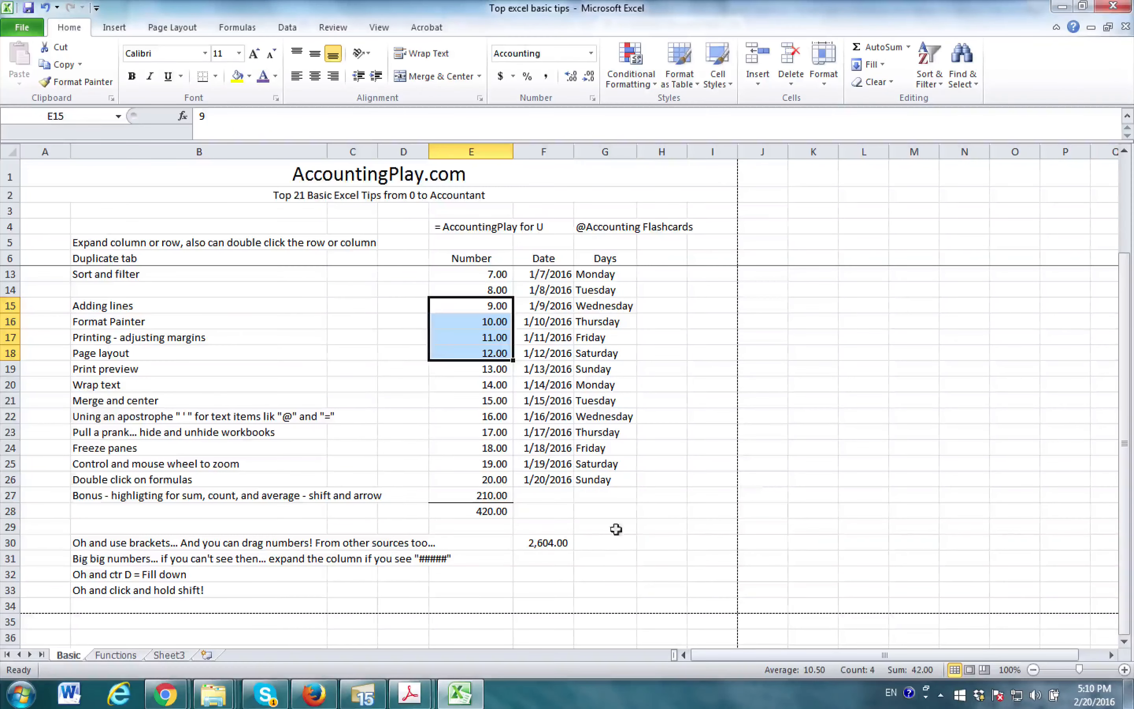
- Enter the formula =62*42 in F31 to cross-check the result in F30
left_click(563, 563)
type("=62*42")
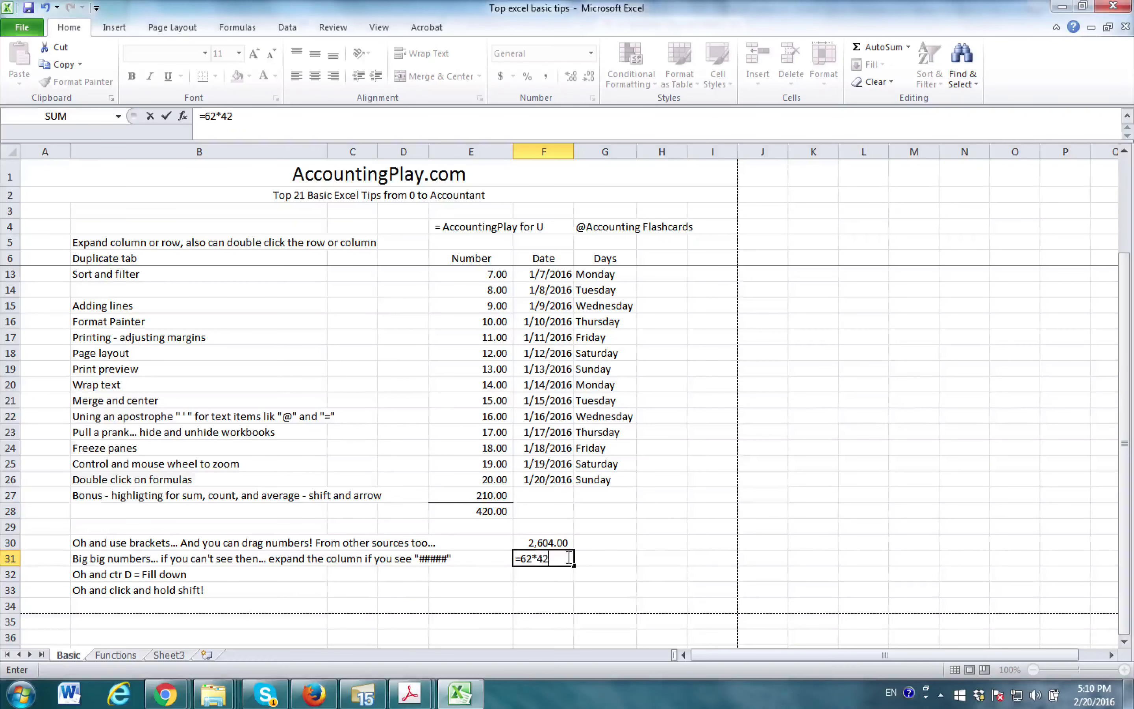
key("Return")
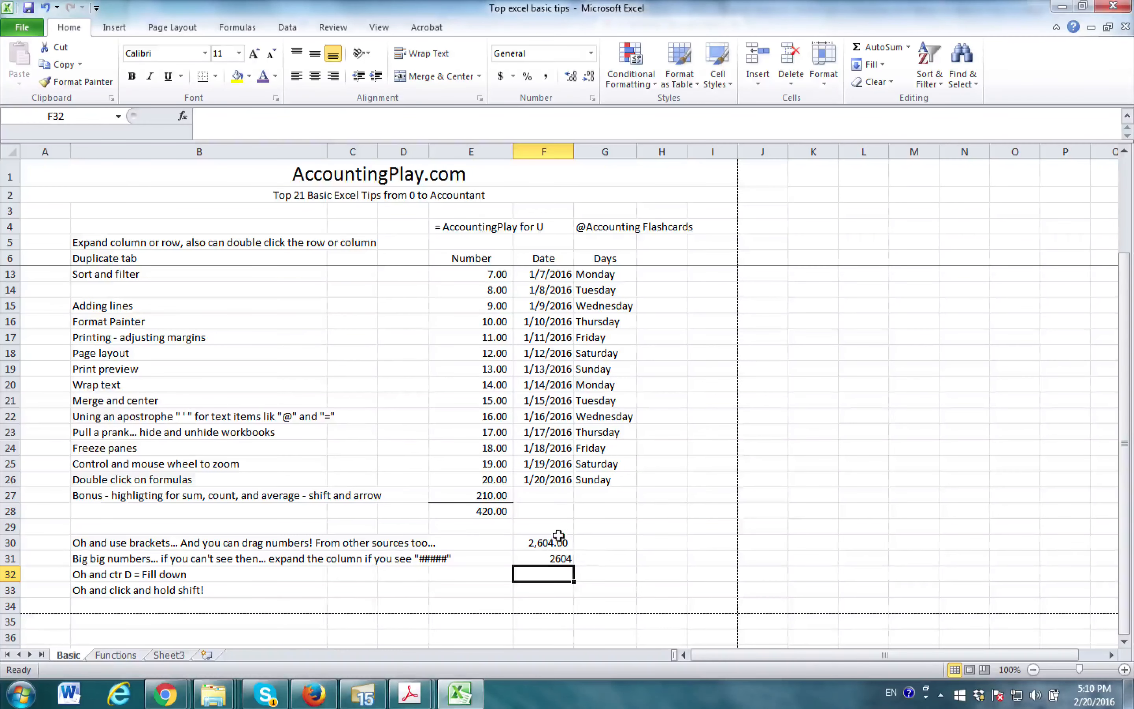
- Clear the two test formulas in F30 and F31
left_click_drag(559, 535, 562, 558)
key("Delete")
key("Down")
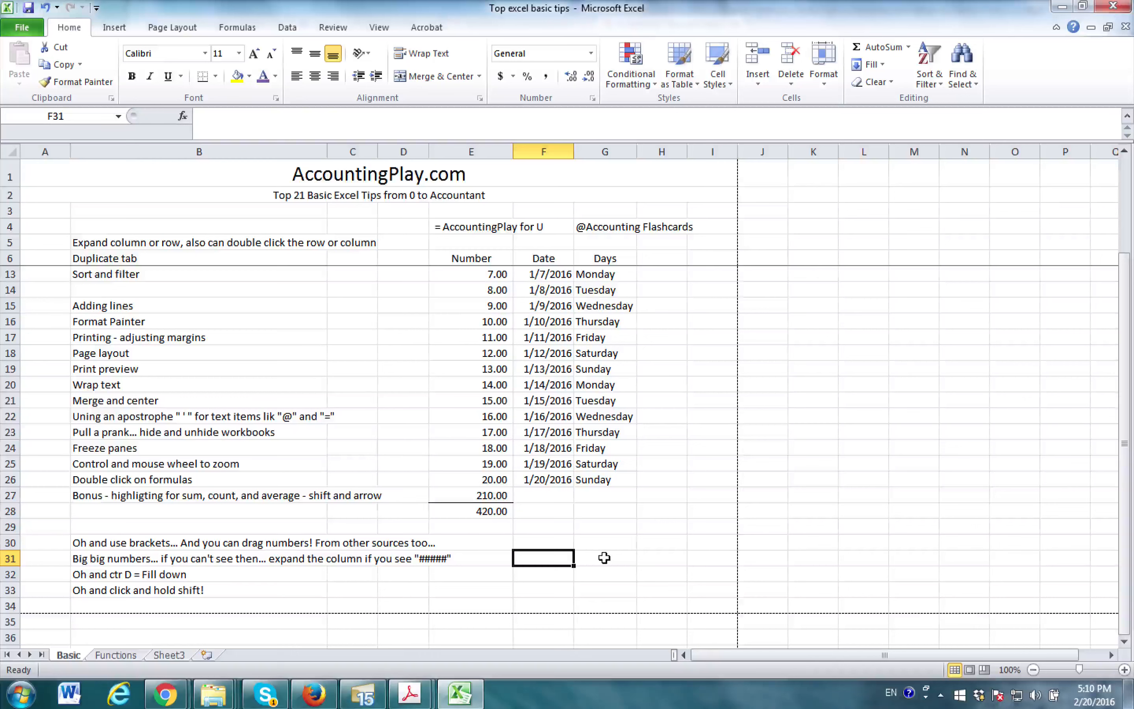
- Narrow the Date column slightly to illustrate the column width tip in B31
left_click(180, 557)
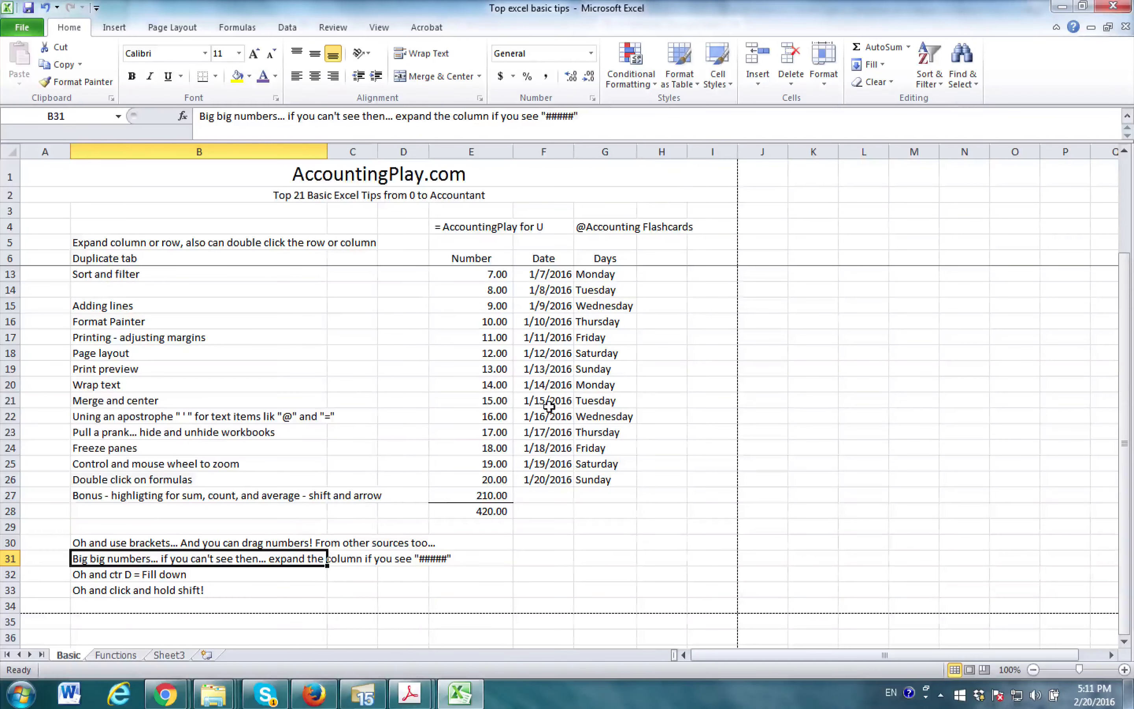
scroll(549, 406, "up", 2)
mouse_move(574, 152)
left_mouse_down()
mouse_move(515, 151)
mouse_move(567, 151)
left_mouse_up()
scroll(438, 396, "down", 4)
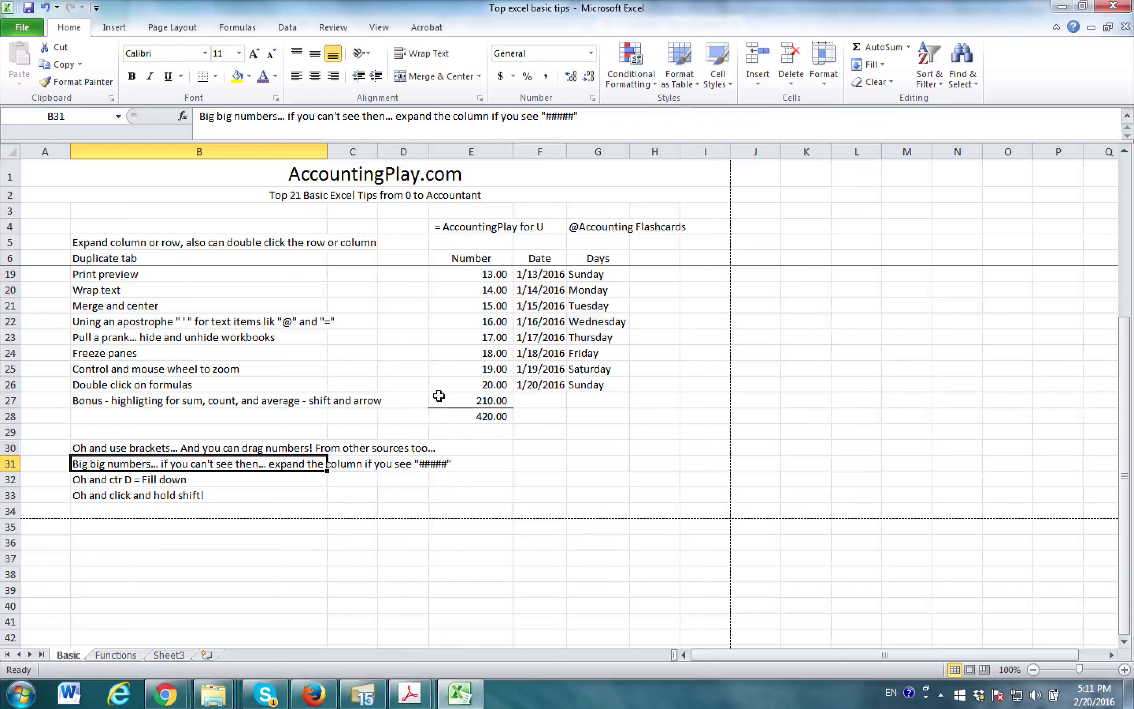
- Review the fill-down tip in B32 and inspect the formula in E28
left_click(282, 476)
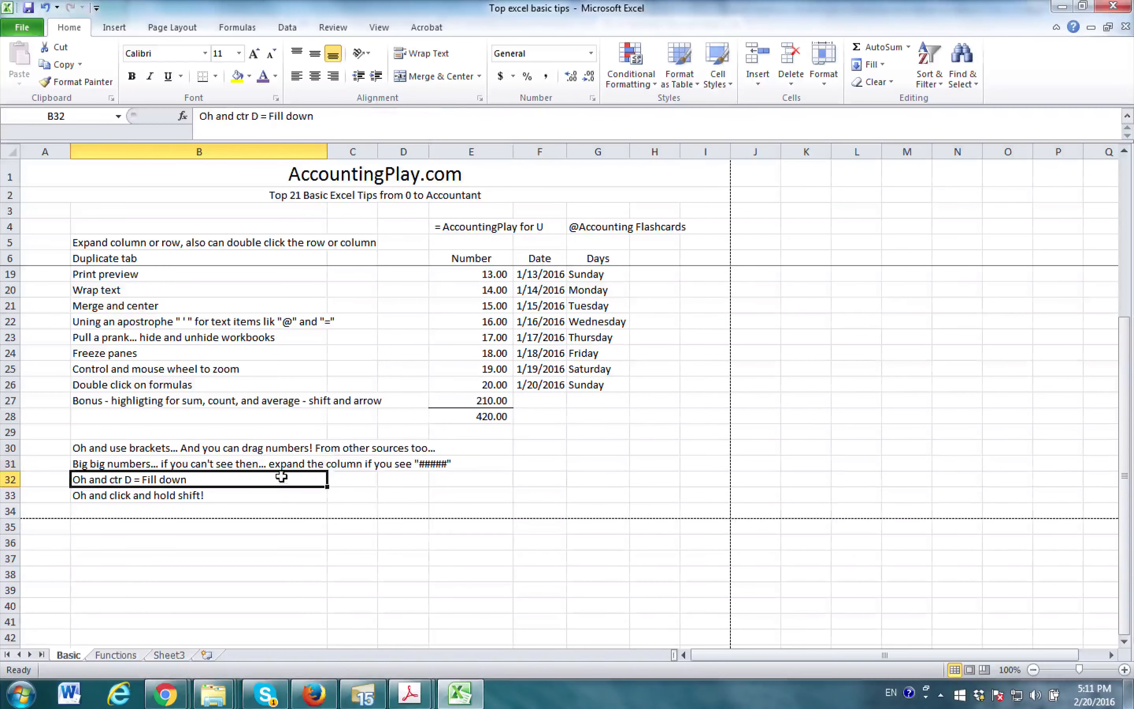
scroll(399, 422, "up", 3)
scroll(504, 496, "down", 1)
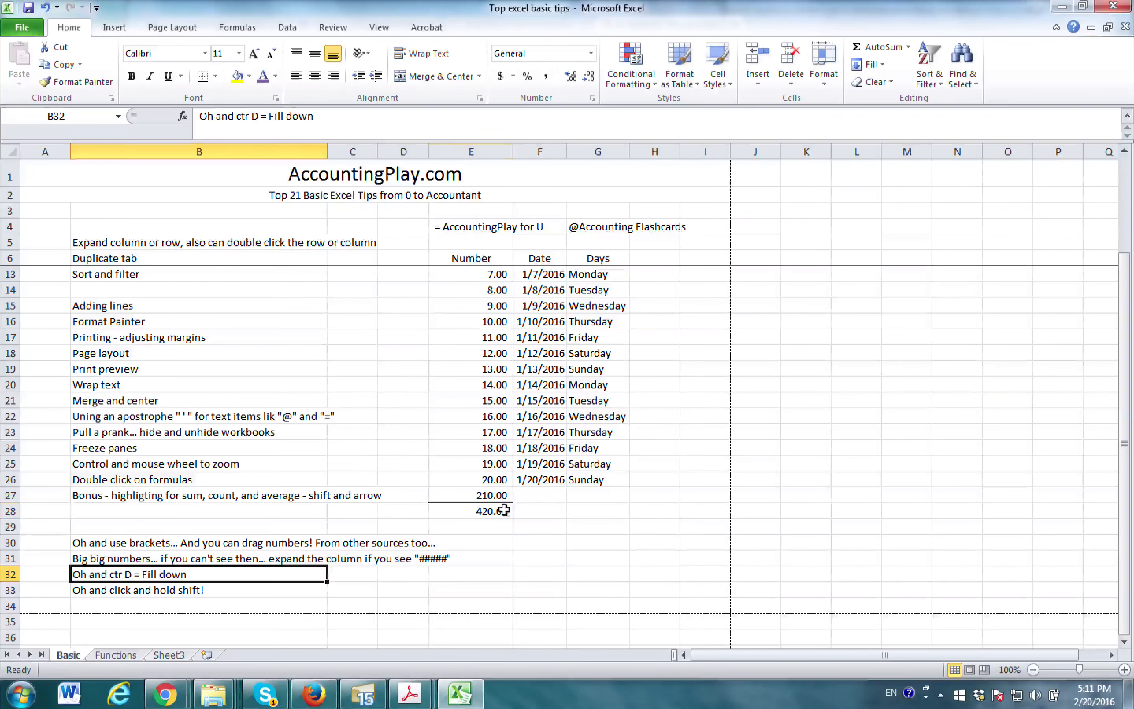
double_click(507, 510)
key("Return")
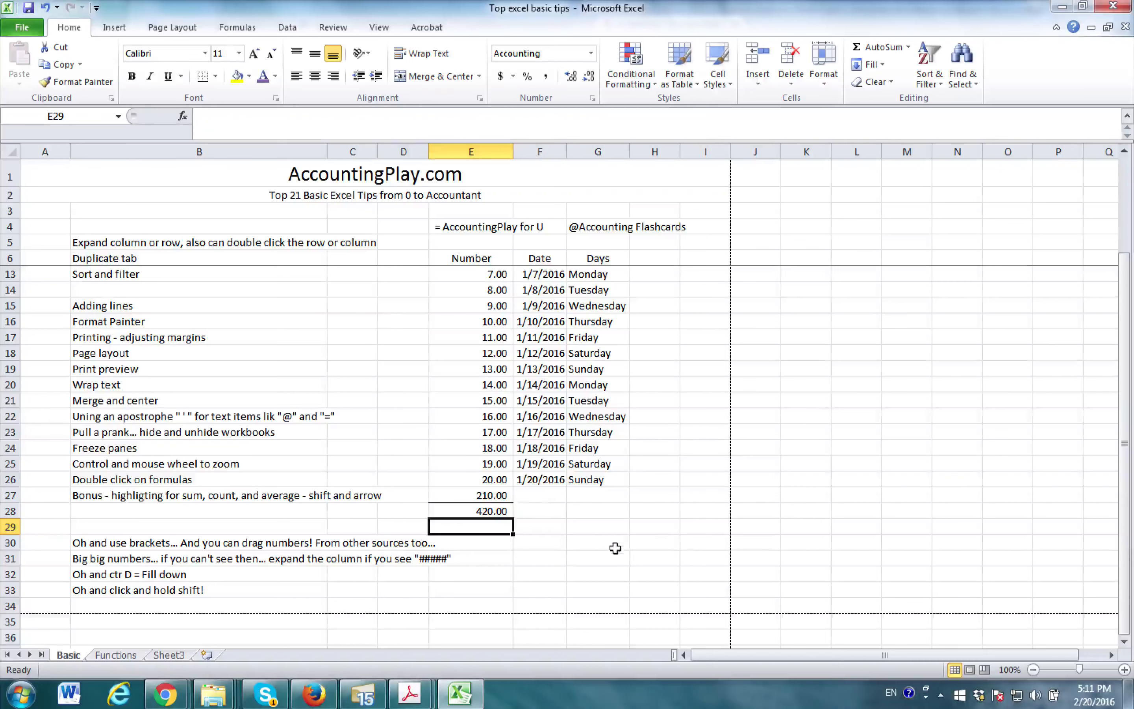
- Fill the empty cell G29 down over the few cells directly below it
left_click(594, 527)
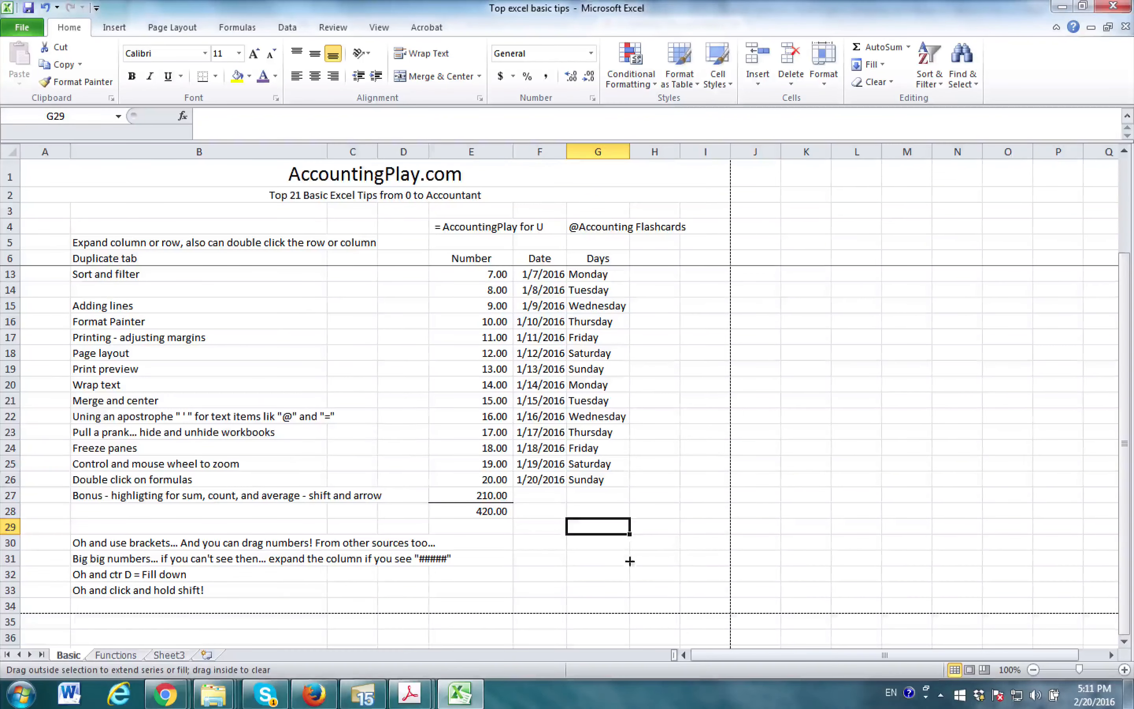
left_click_drag(630, 561, 629, 576)
left_click(605, 526)
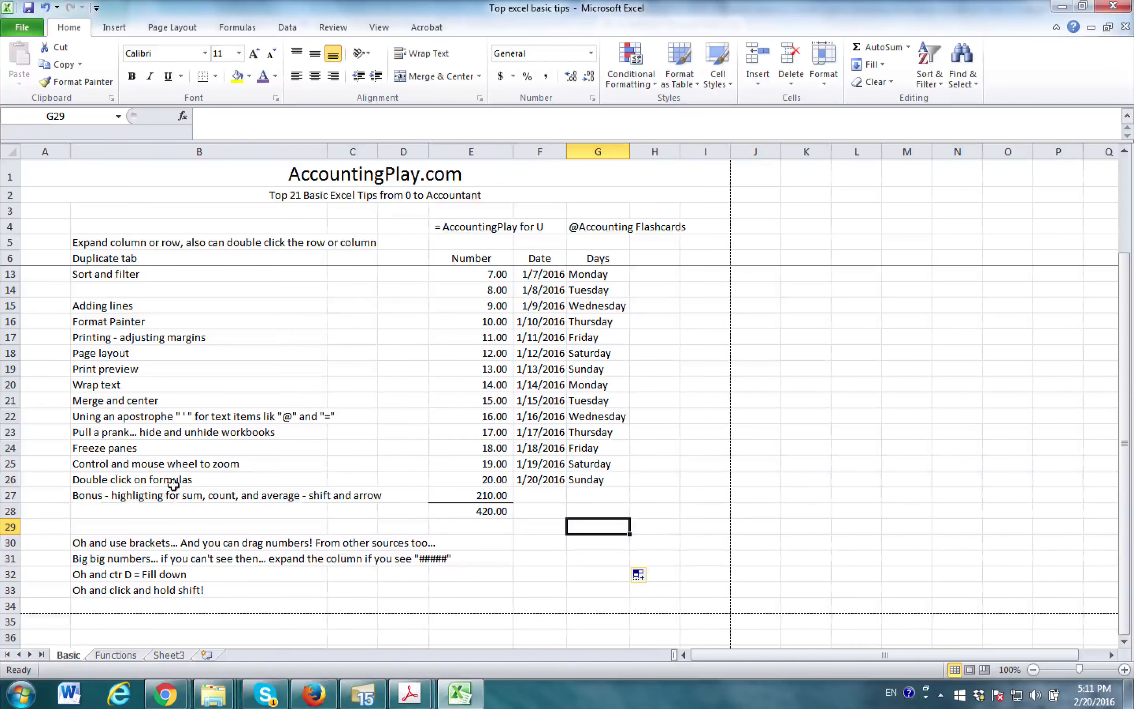
left_click(183, 415)
key("Right")
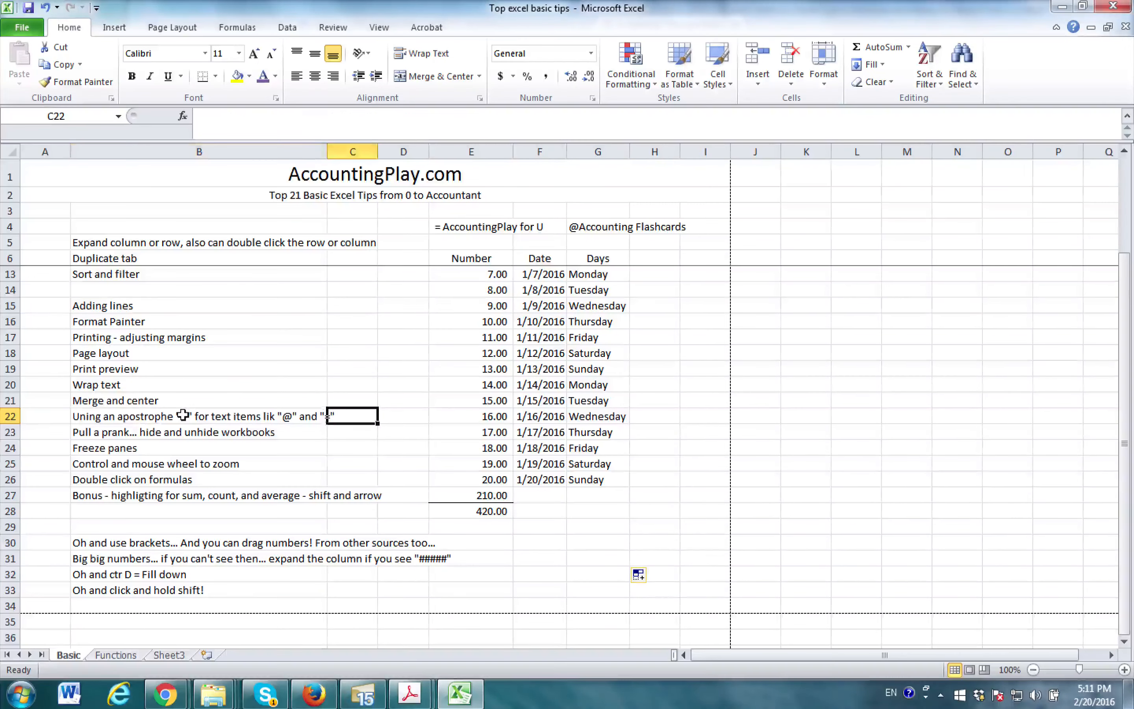
key("Up")
key("shift+Up")
key("shift+Up")
key("shift+Left")
key("Left")
key("Up")
scroll(200, 337, "up", 2)
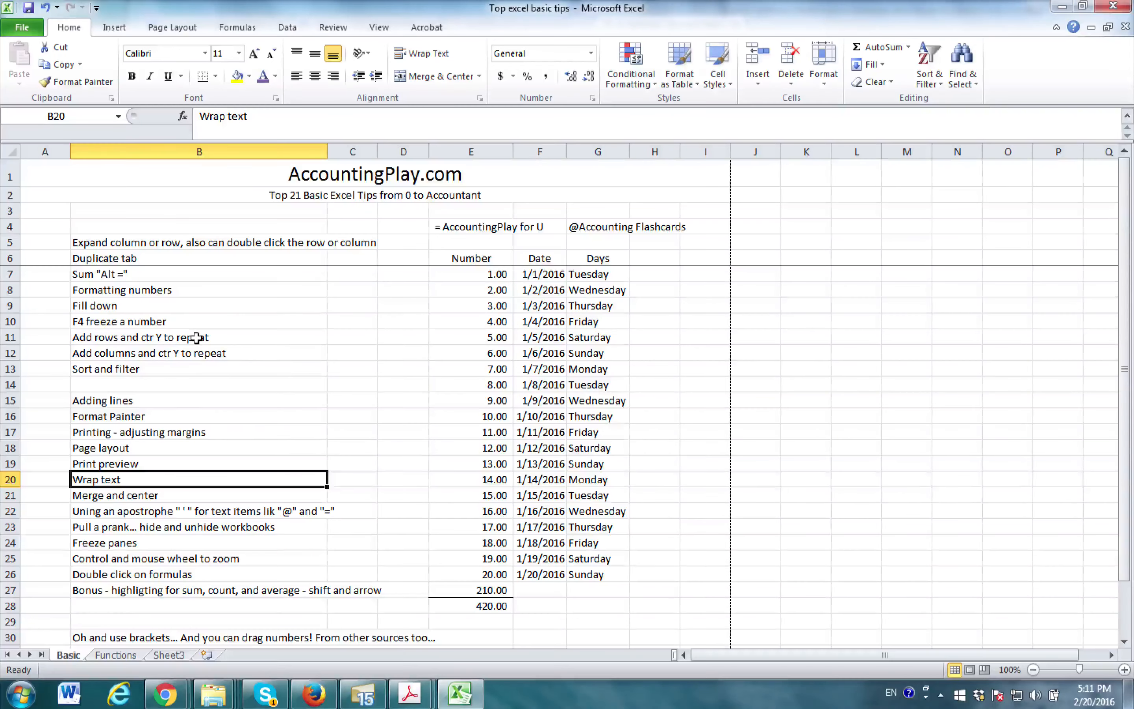
- Insert a blank column between the Number and Date columns and narrow it to a thin spacer
right_click(527, 153)
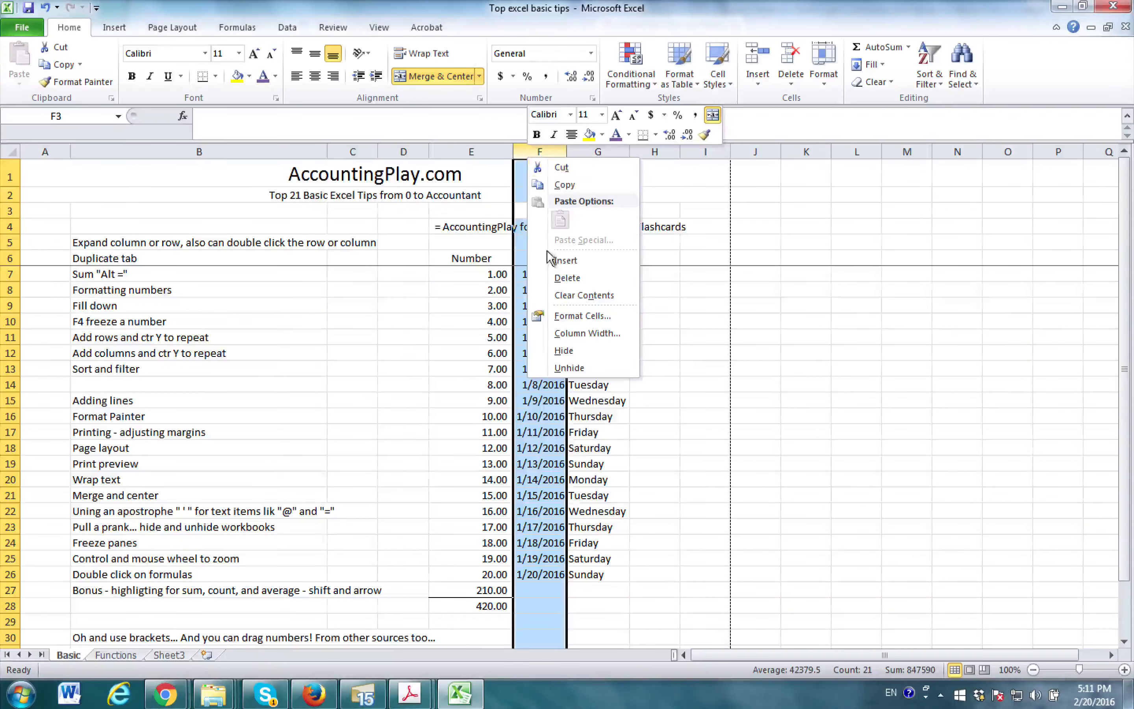
left_click(565, 260)
left_click_drag(597, 152, 535, 152)
left_click(258, 340)
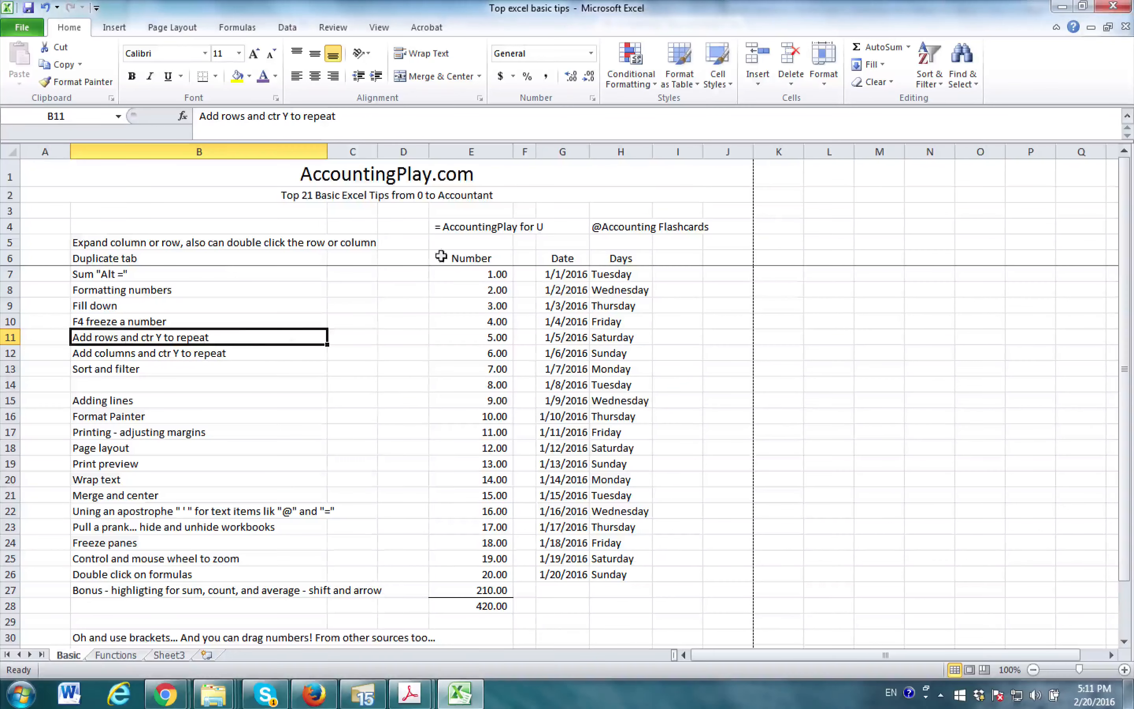
- Unfreeze the panes on the Basic sheet and check that the heading rows scroll
left_click(311, 273)
left_click(332, 28)
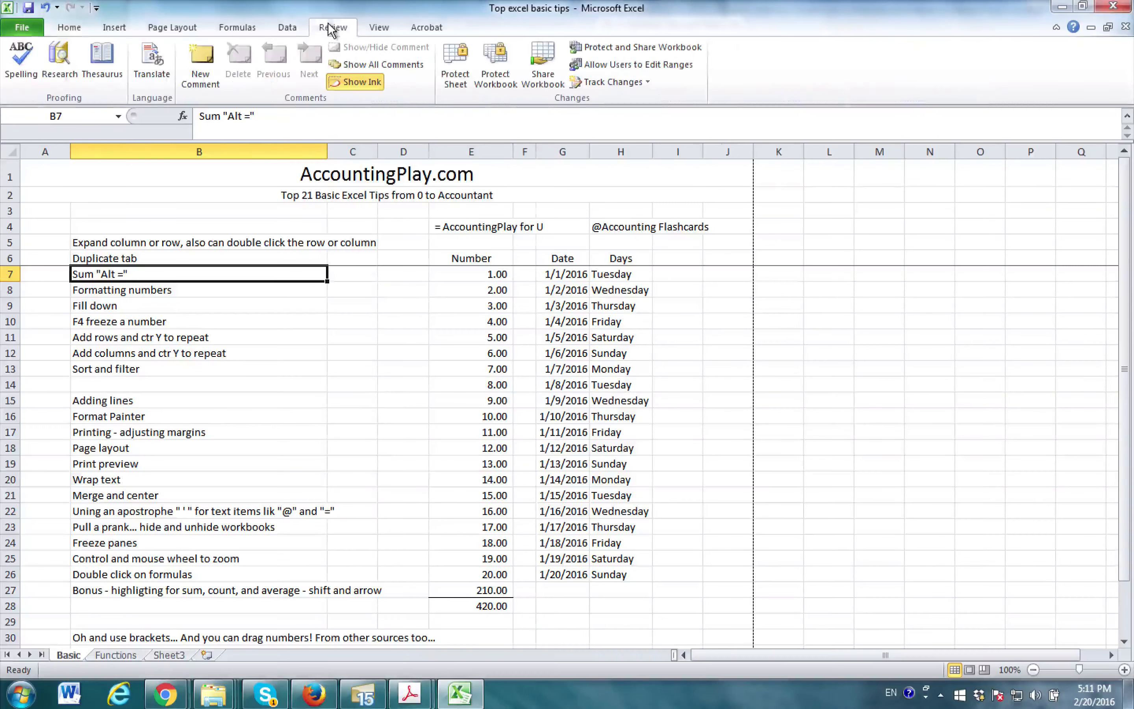
left_click(378, 28)
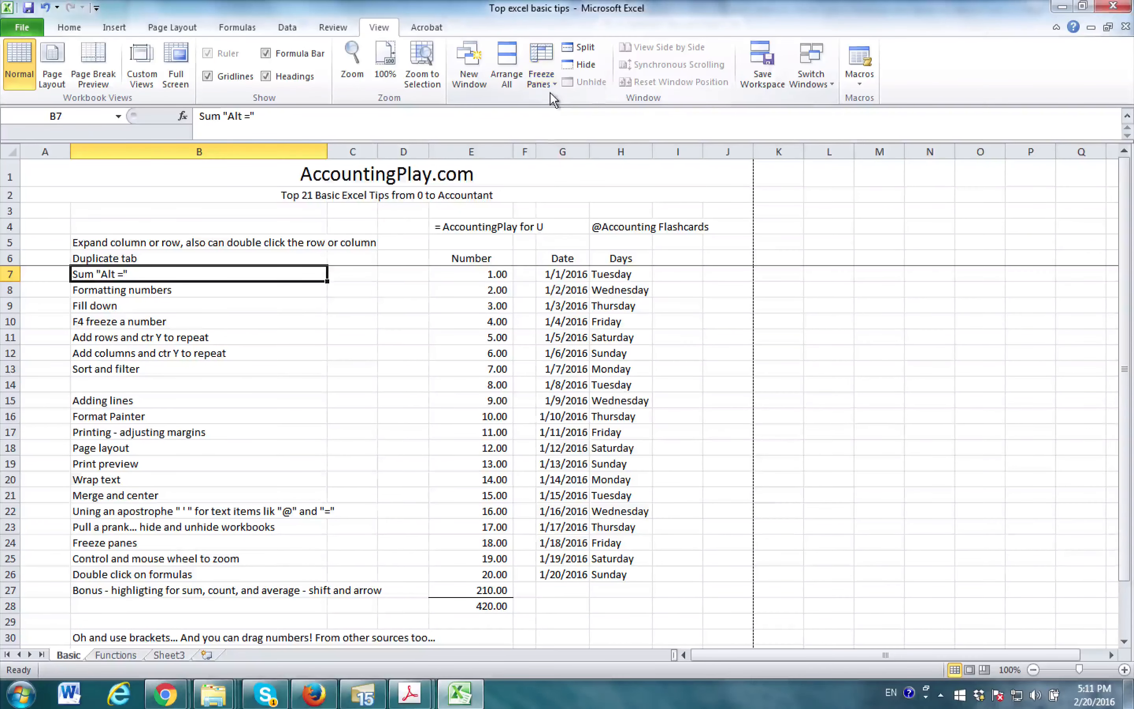
left_click(539, 81)
left_click(567, 113)
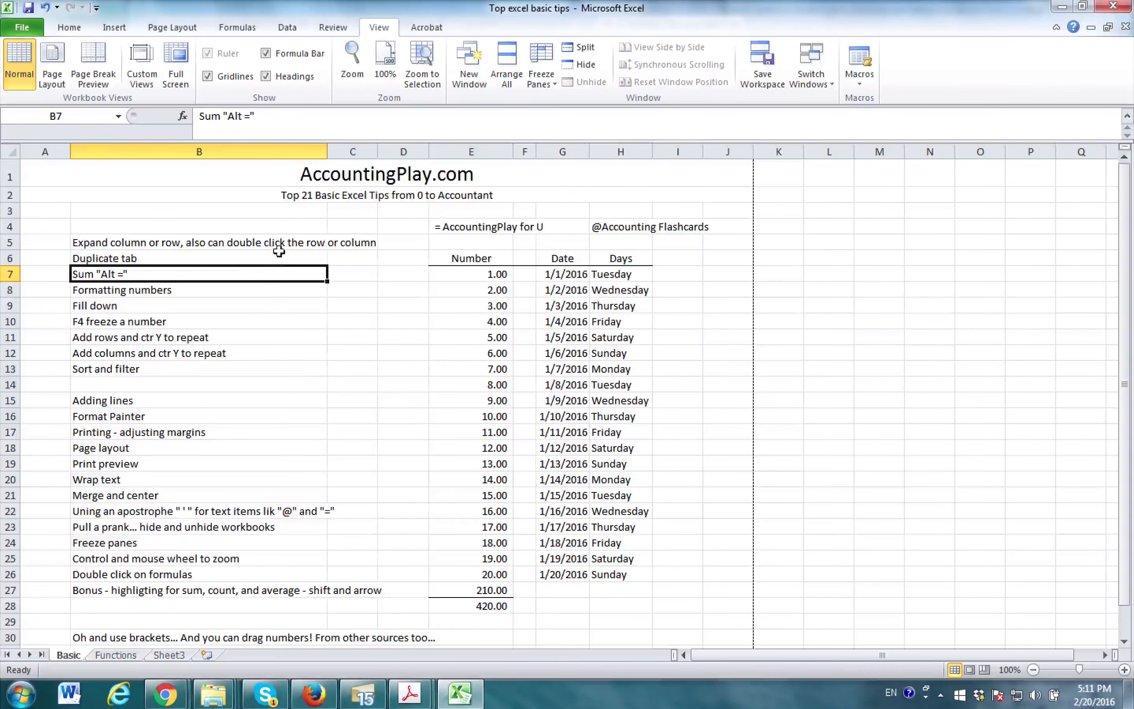
scroll(190, 298, "down", 8)
scroll(225, 286, "up", 8)
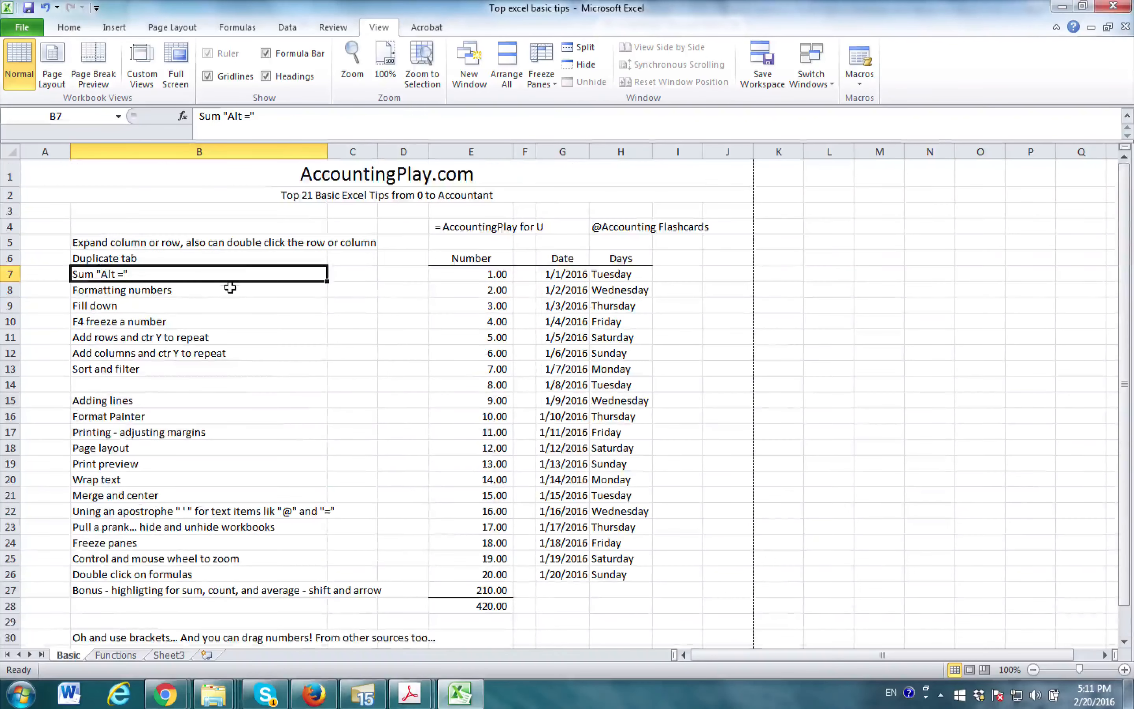
- Run the spelling check from cell B3 and close it without correcting anything
left_click(188, 213)
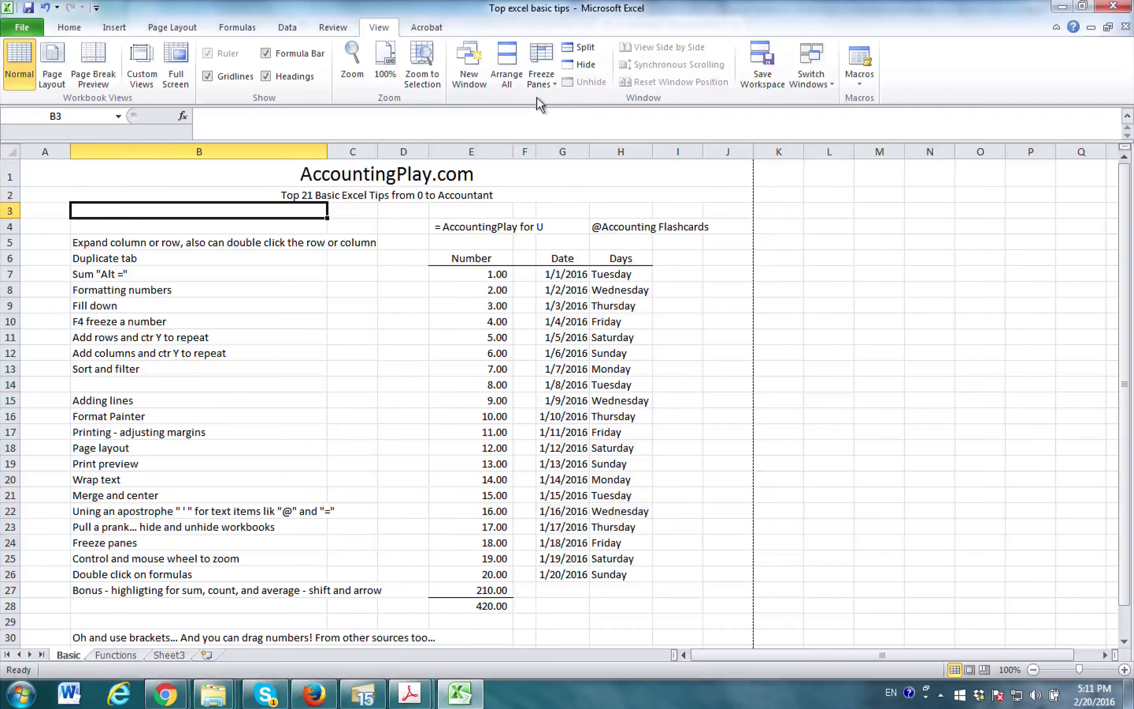
left_click(338, 27)
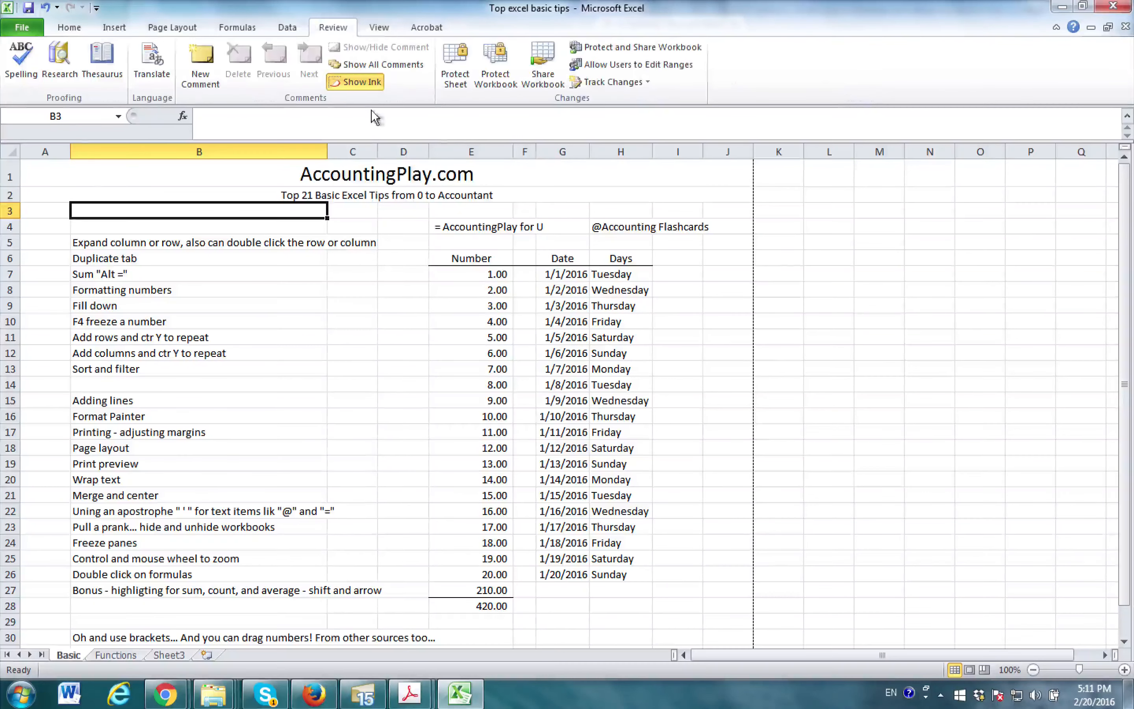
left_click(21, 66)
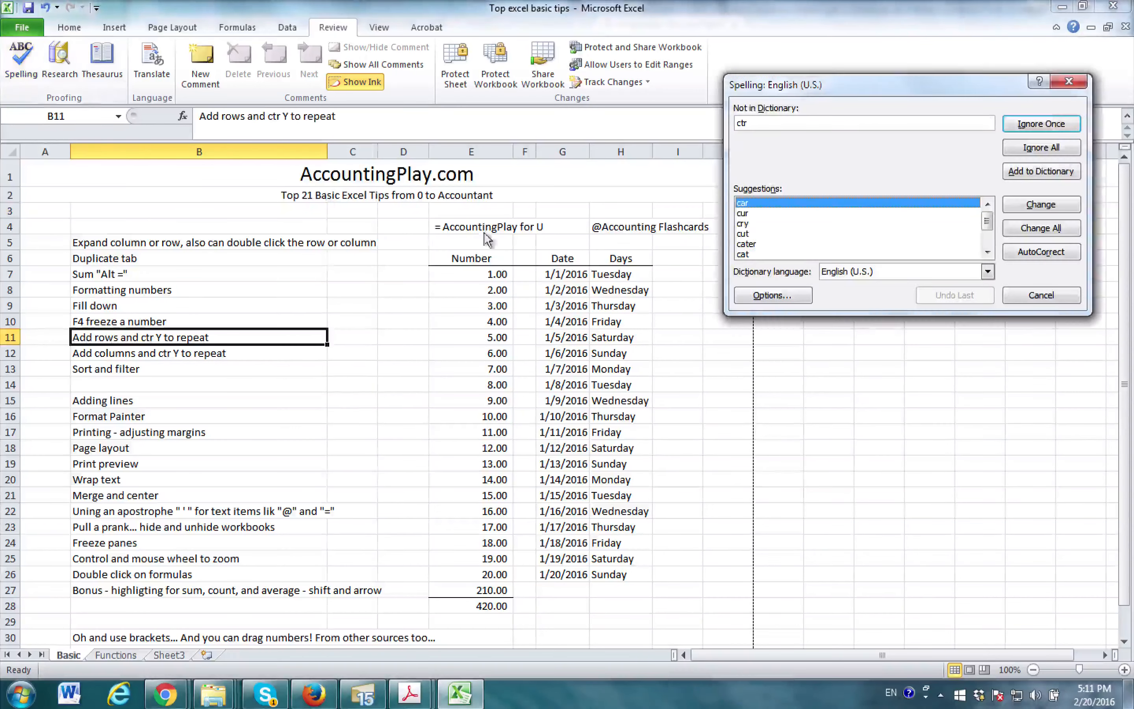
left_click(1069, 82)
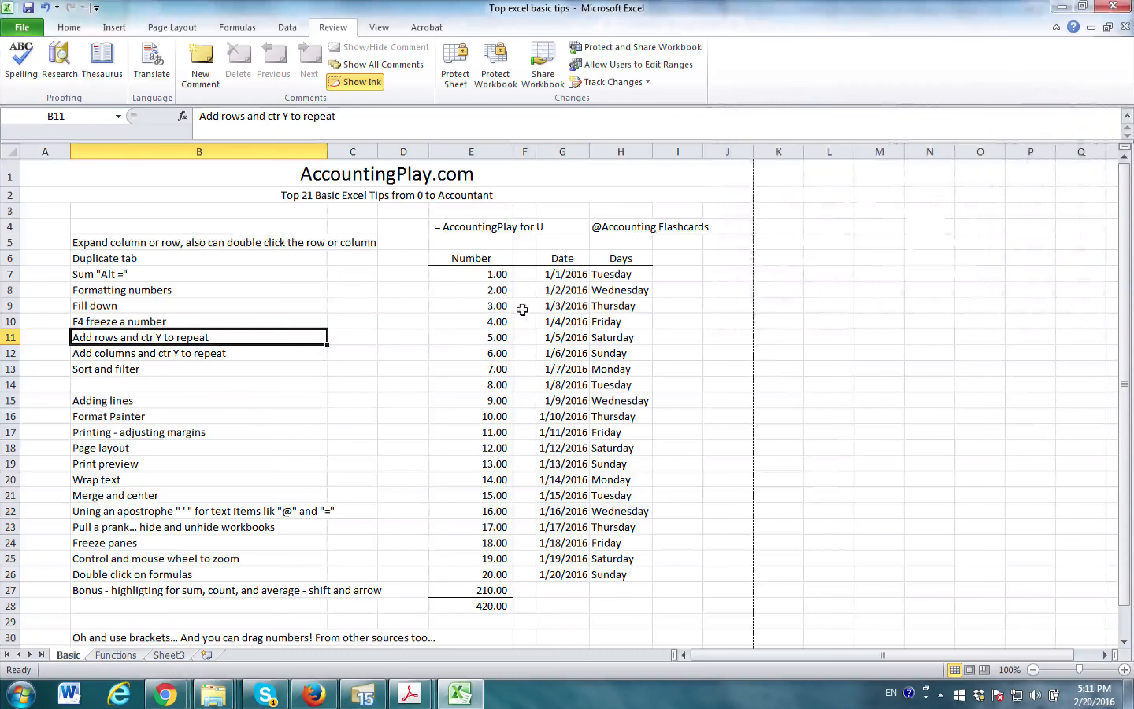
- Examine the fill colour palette and the AutoSum function choices without applying any of them
left_click(78, 31)
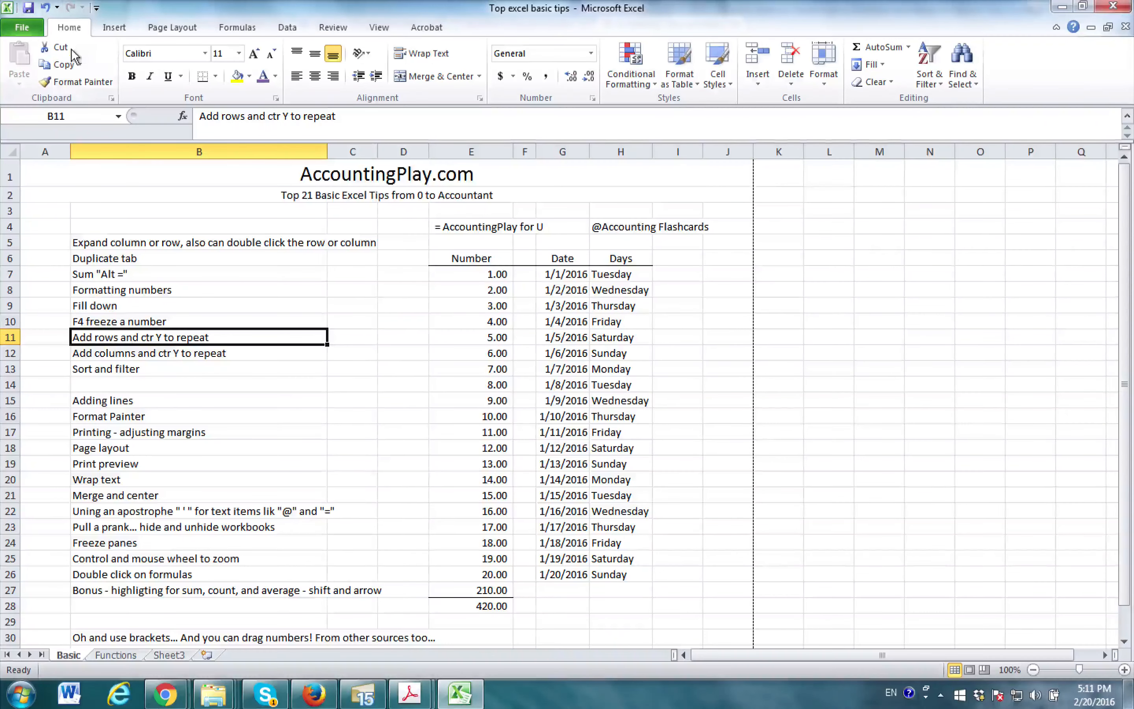
left_click(249, 76)
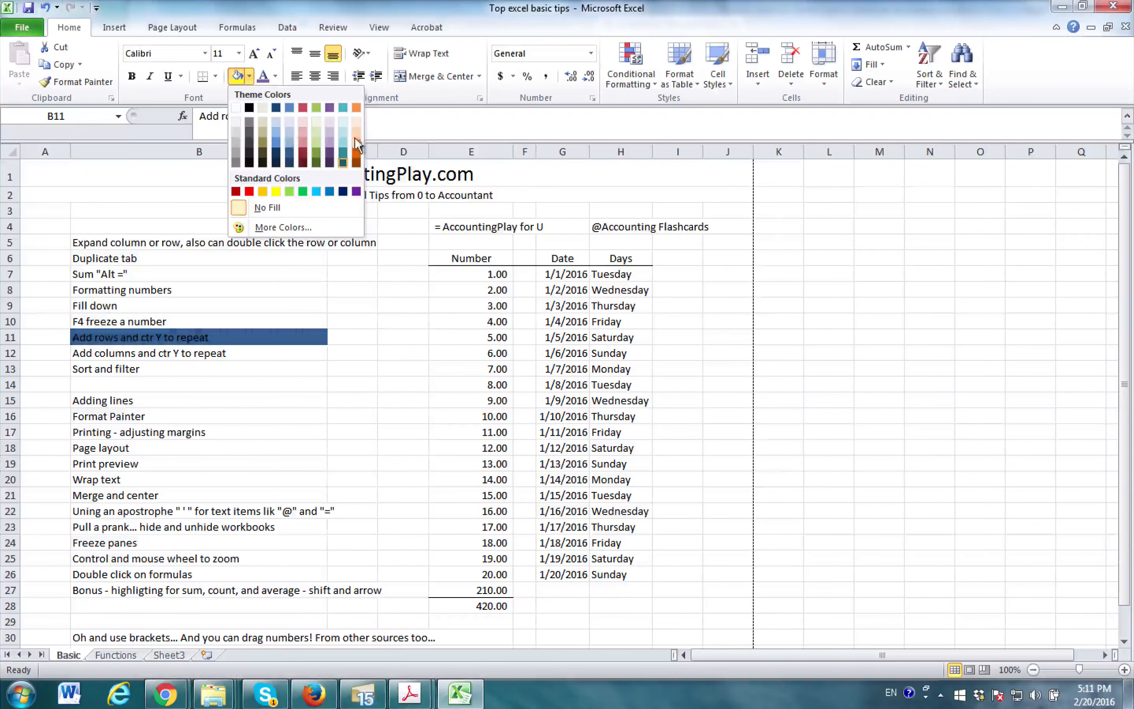
left_click(174, 95)
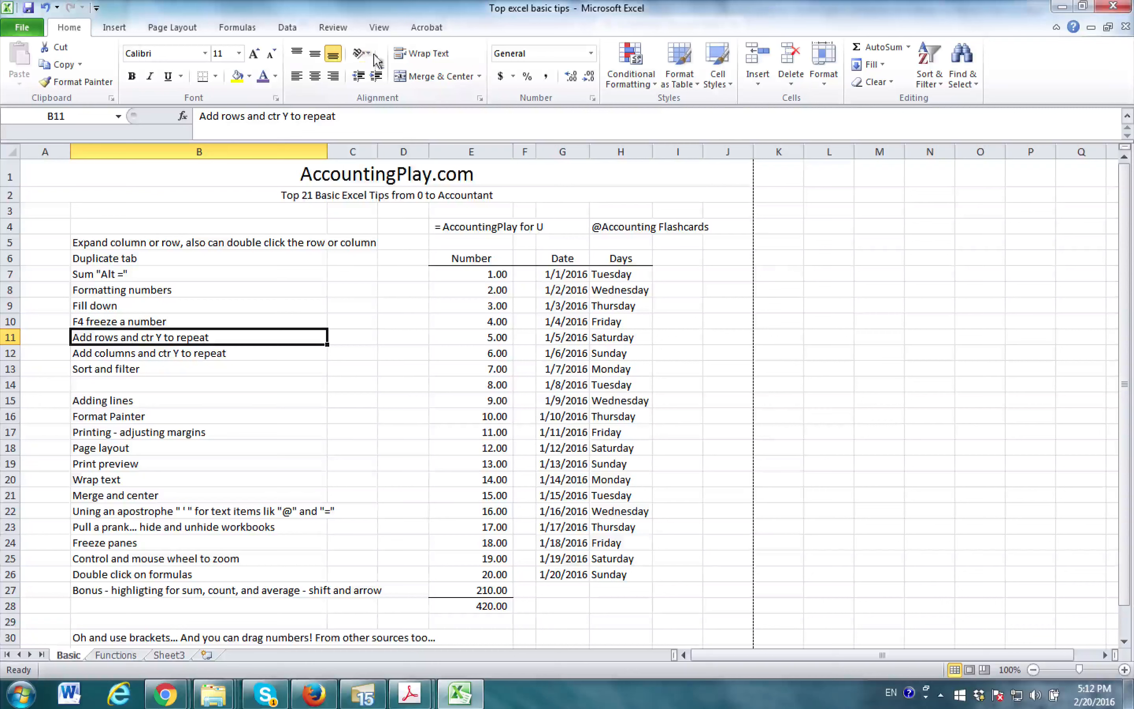
left_click(909, 47)
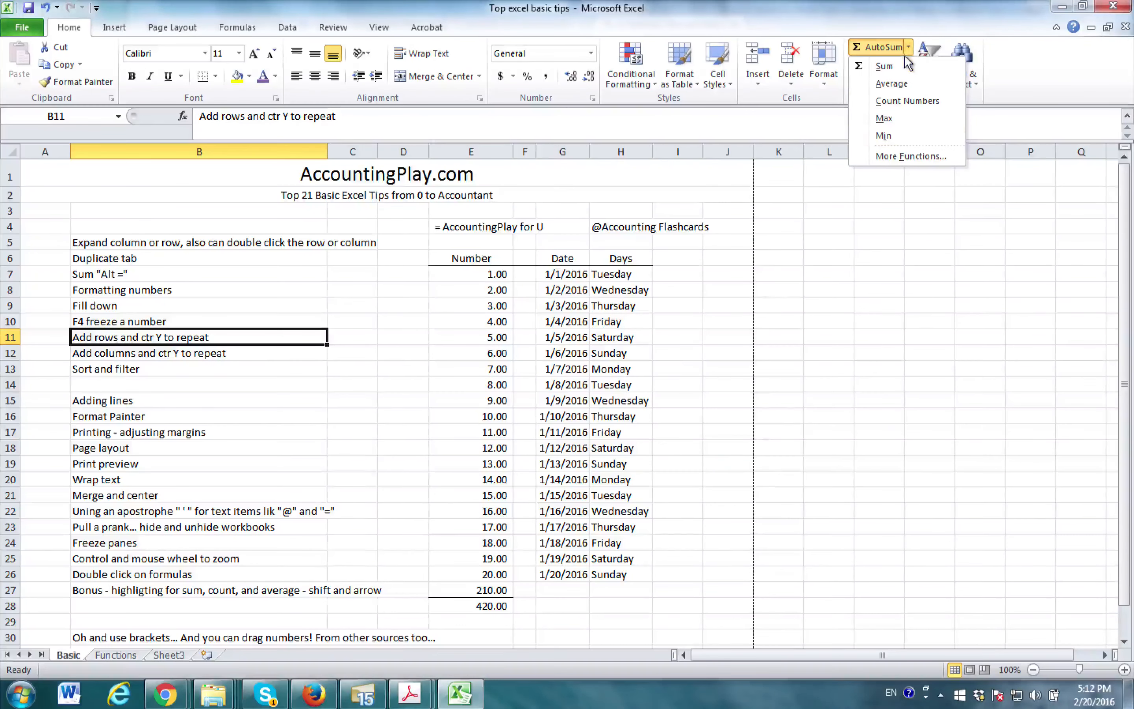
left_click(907, 47)
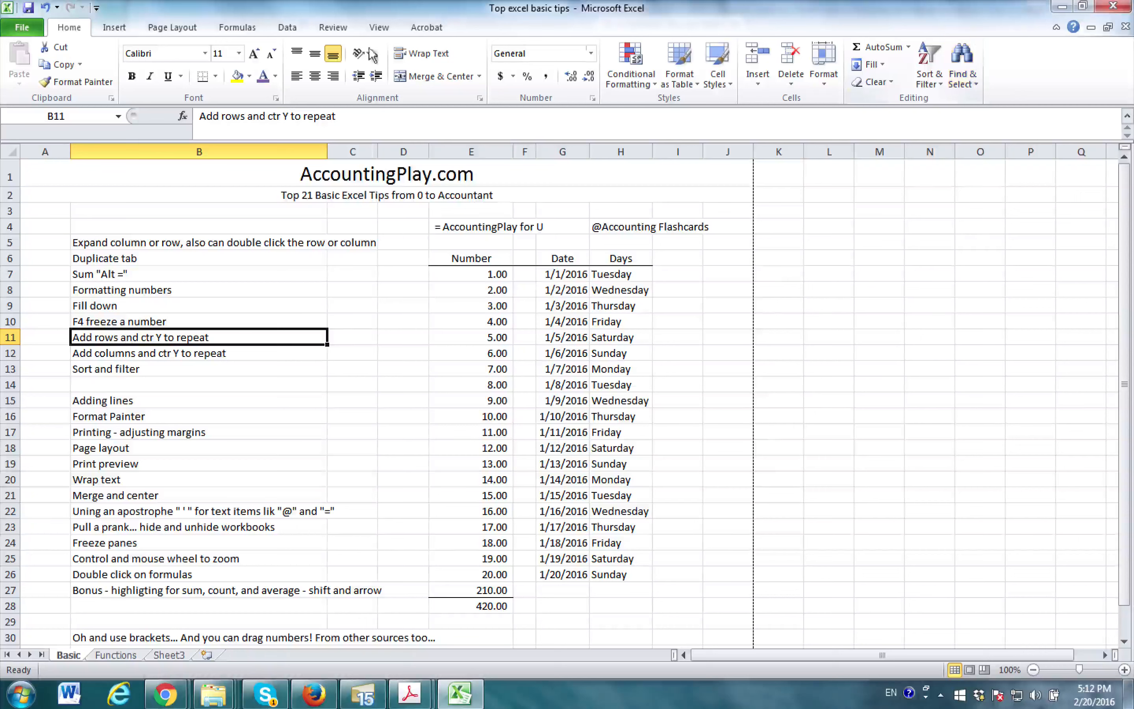
- Examine the header and footer tools without adding a header, and return the sheet to Normal view
left_click(132, 28)
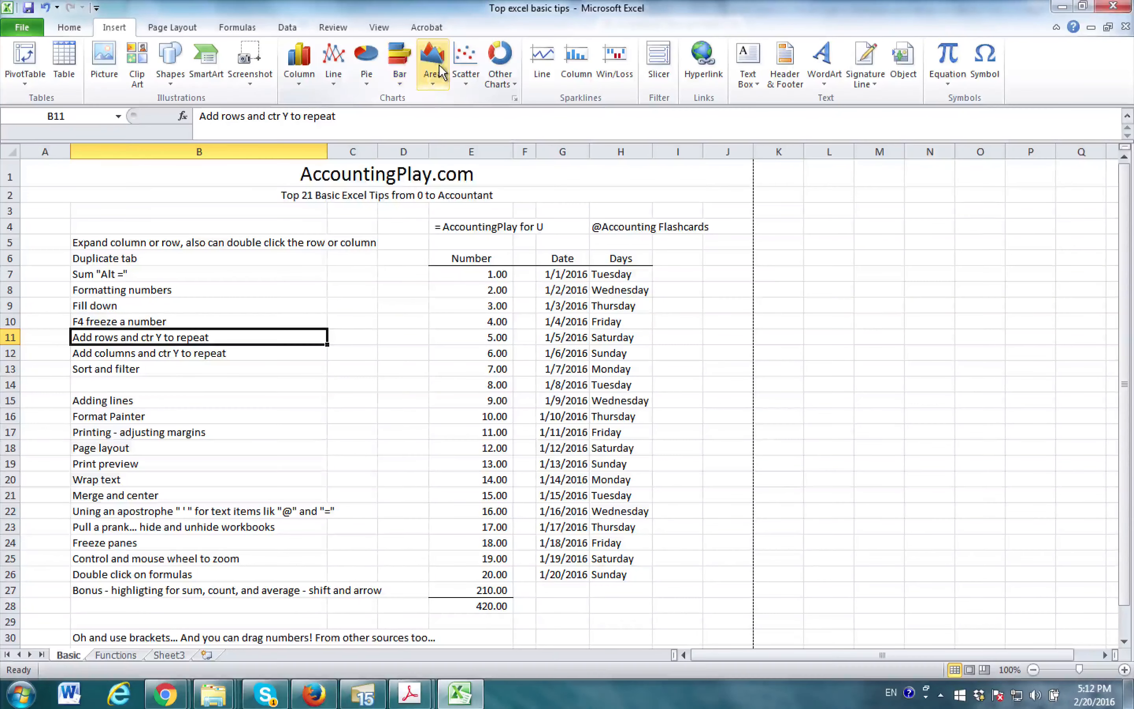
left_click(795, 71)
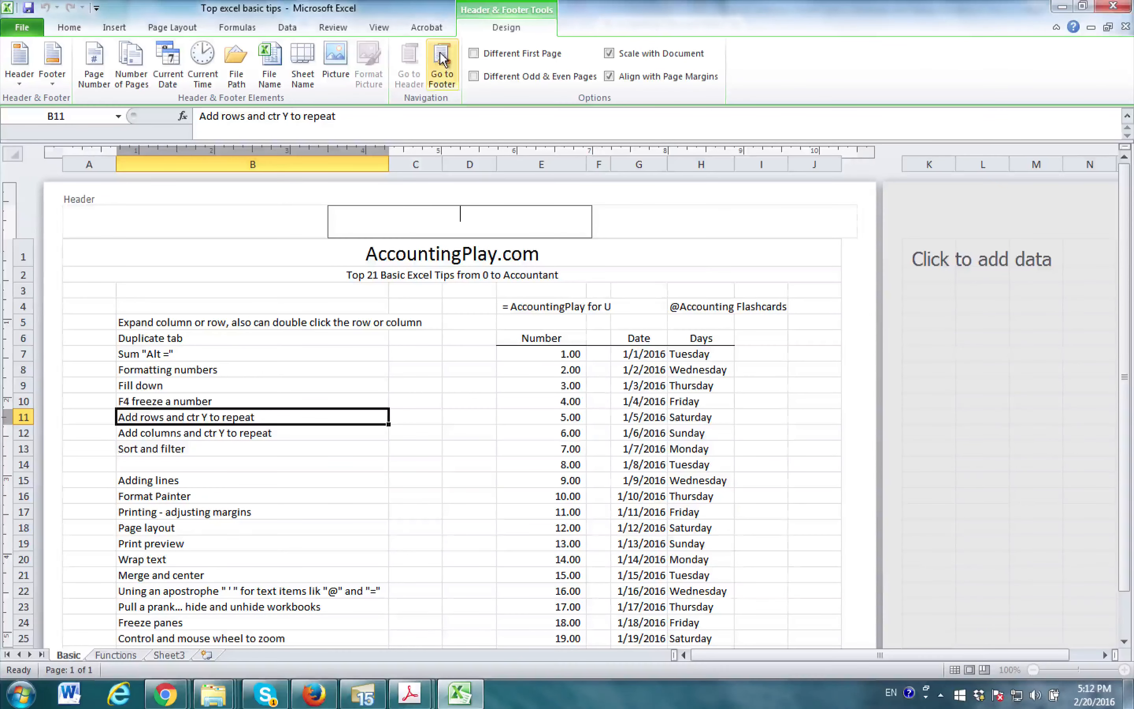
left_click(426, 27)
left_click(493, 31)
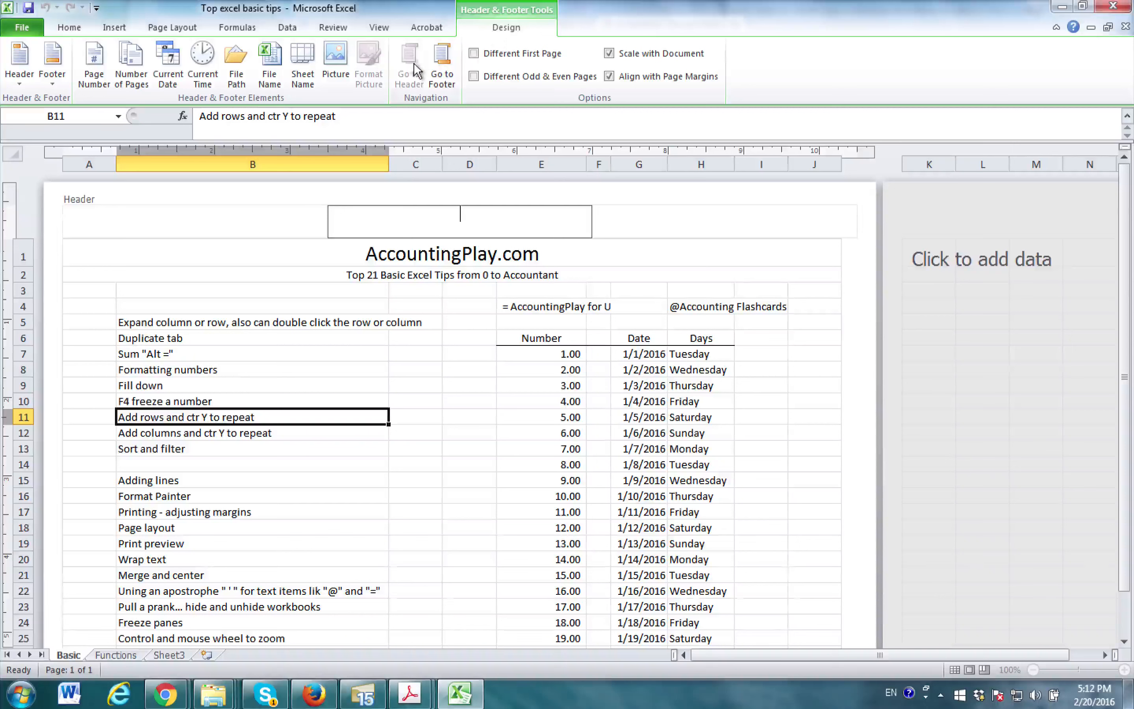
left_click(469, 337)
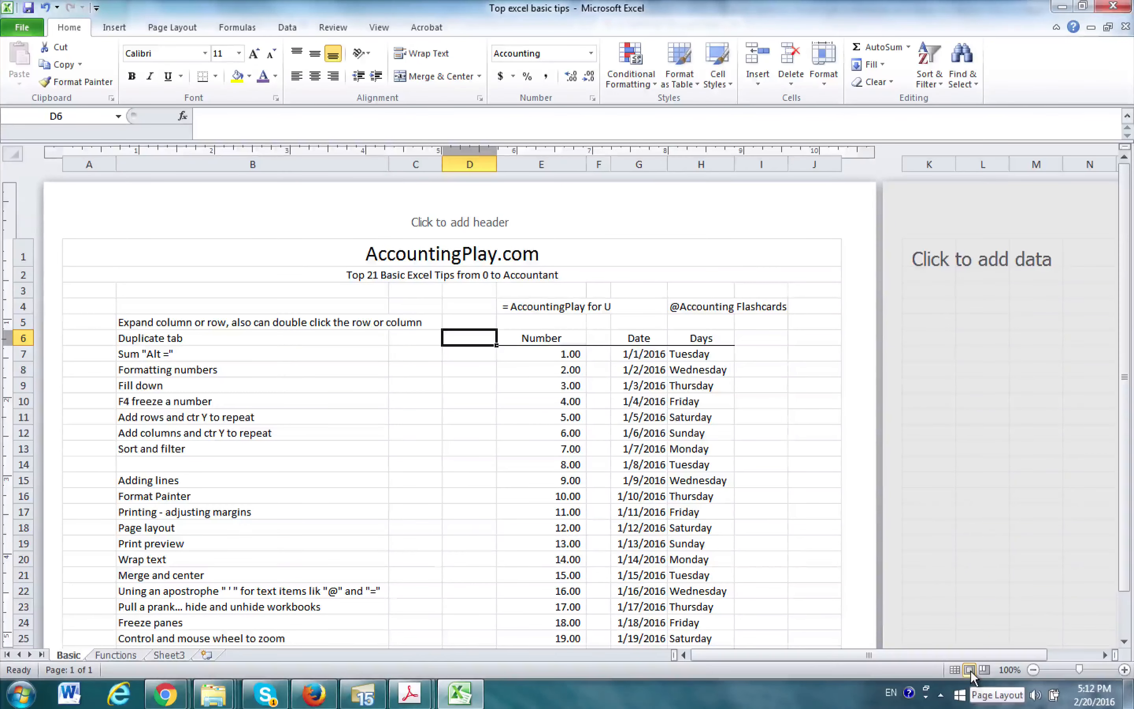
left_click(954, 670)
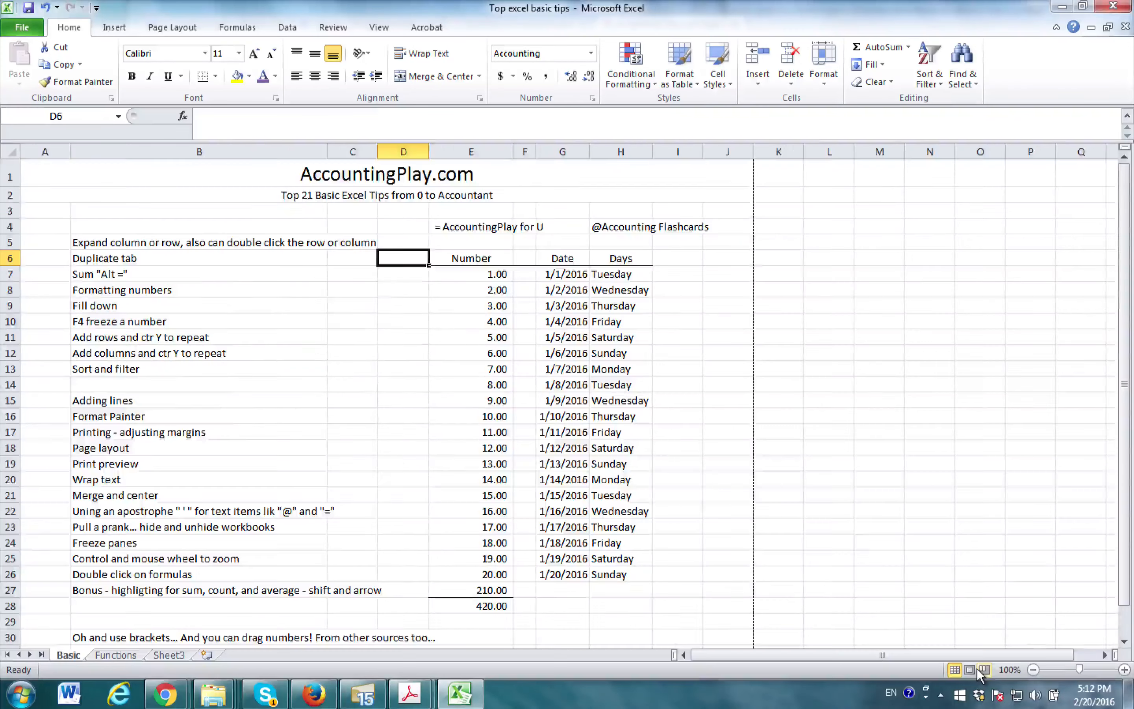
- Compare the Basic sheet in Page Break Preview and Page Layout view, and return it to Normal view
left_click(983, 670)
left_click(969, 670)
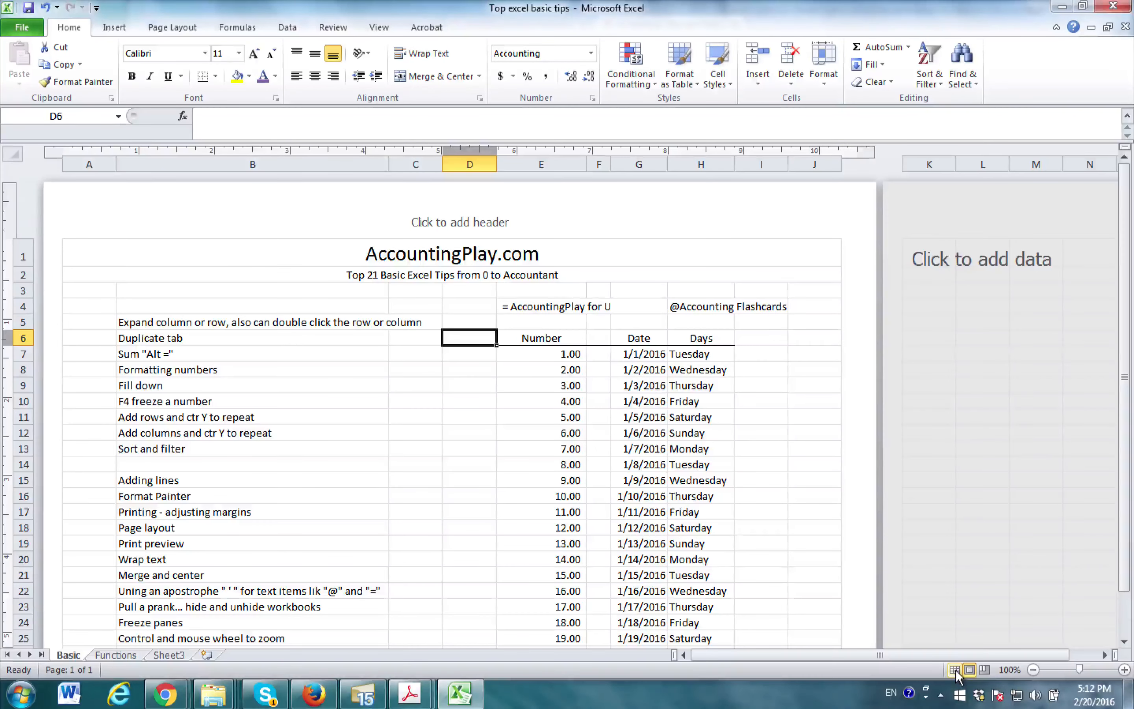
left_click(983, 669)
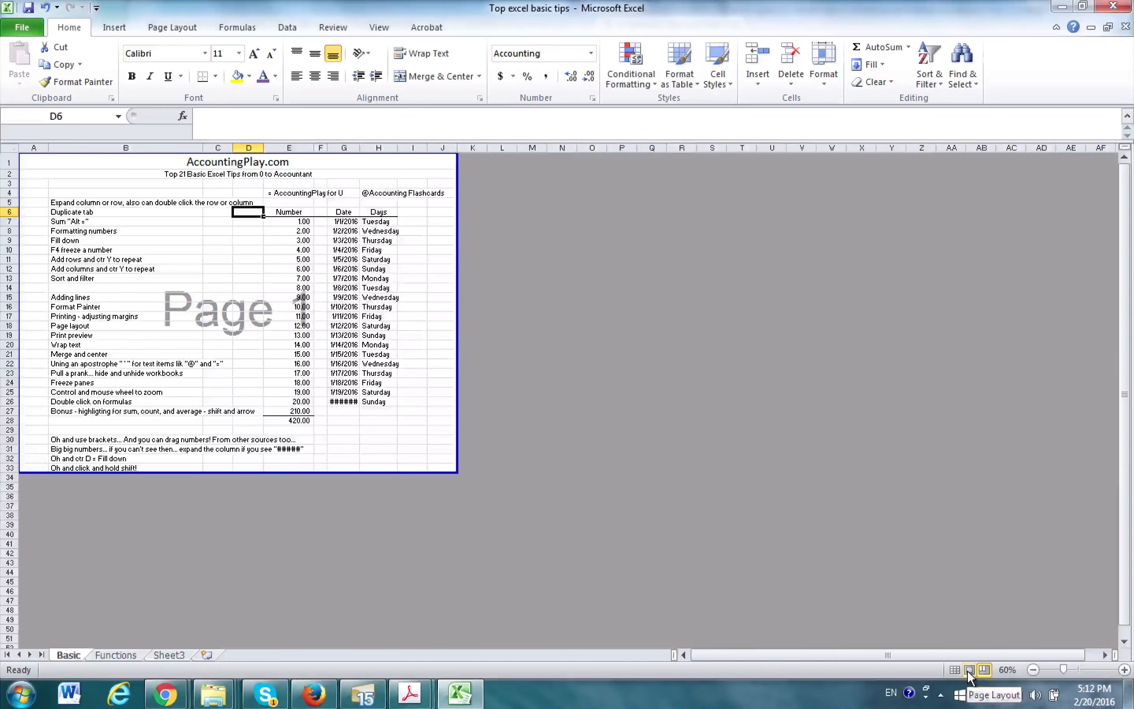
left_click(969, 669)
left_click(955, 669)
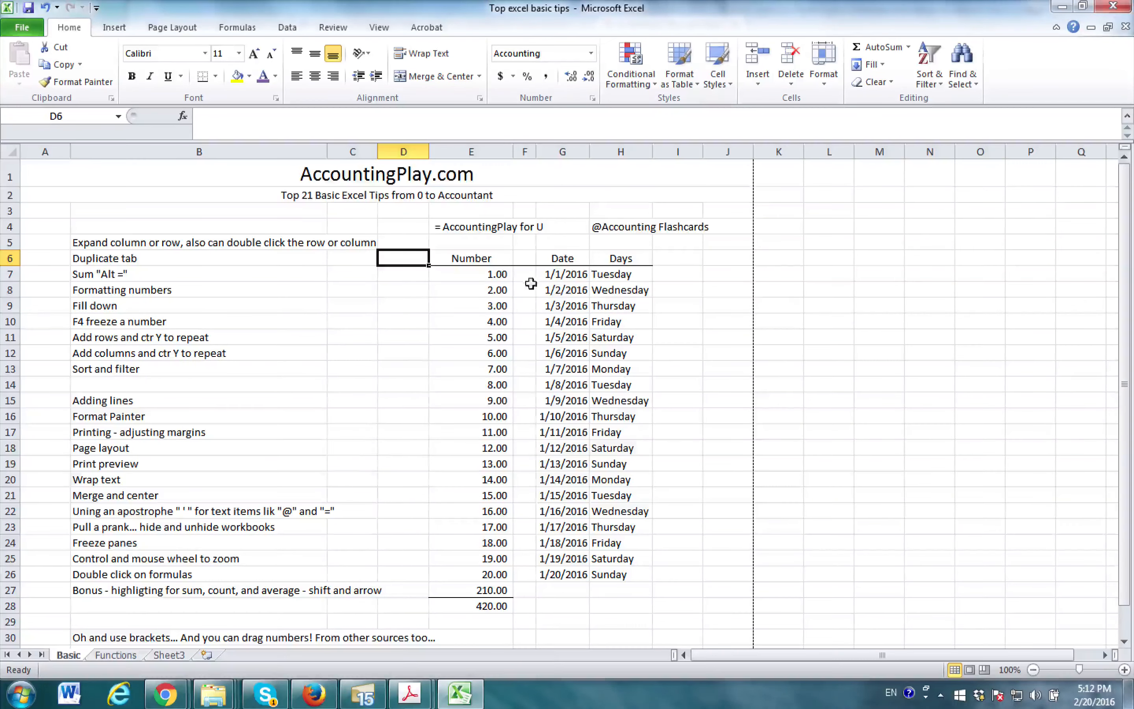
- Select numbers E7:E15 and examine the page setup tools and the list of financial functions without inserting one
left_click_drag(500, 275, 497, 400)
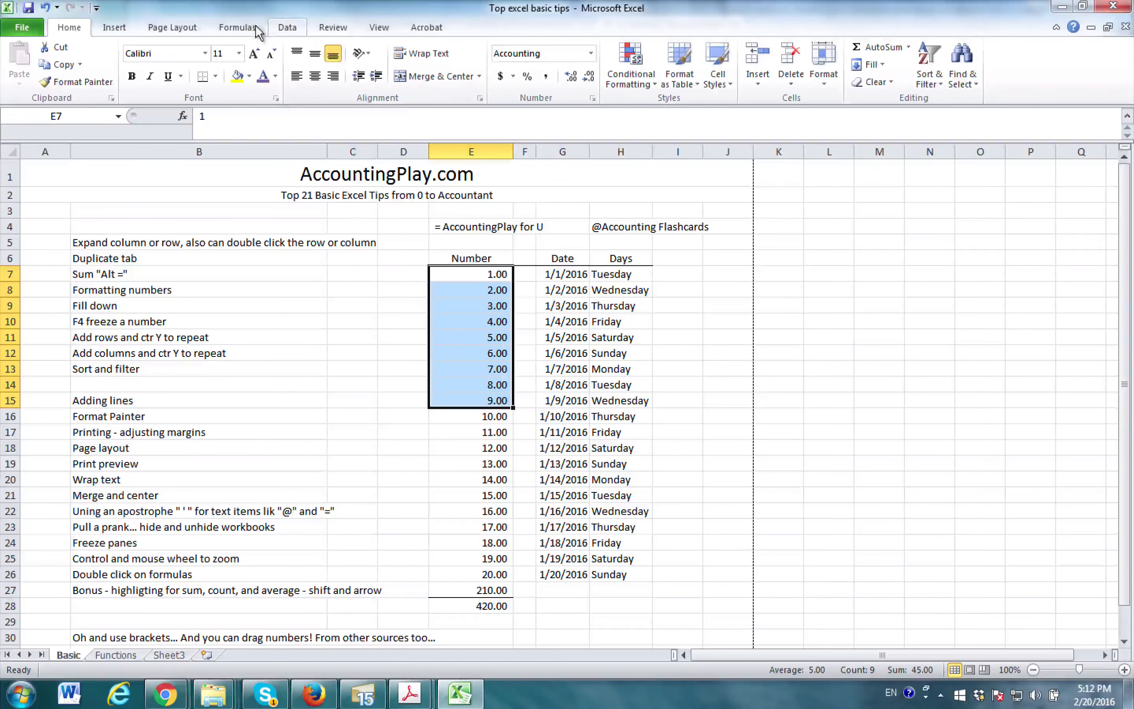
left_click(175, 26)
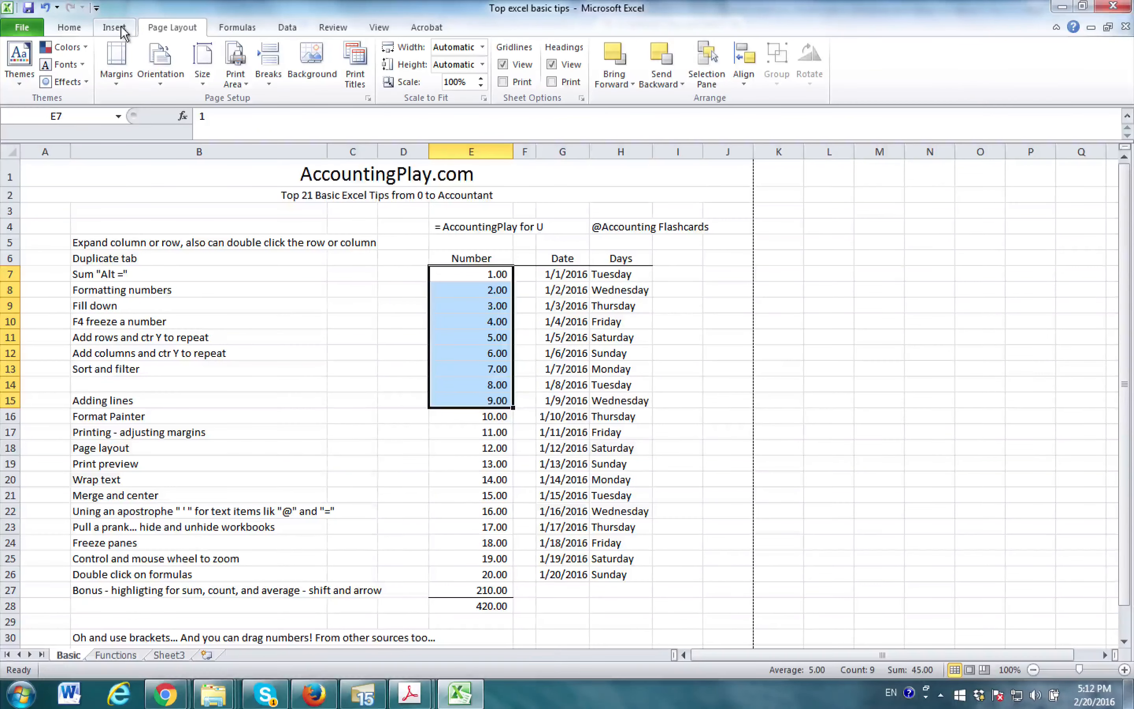
left_click(247, 32)
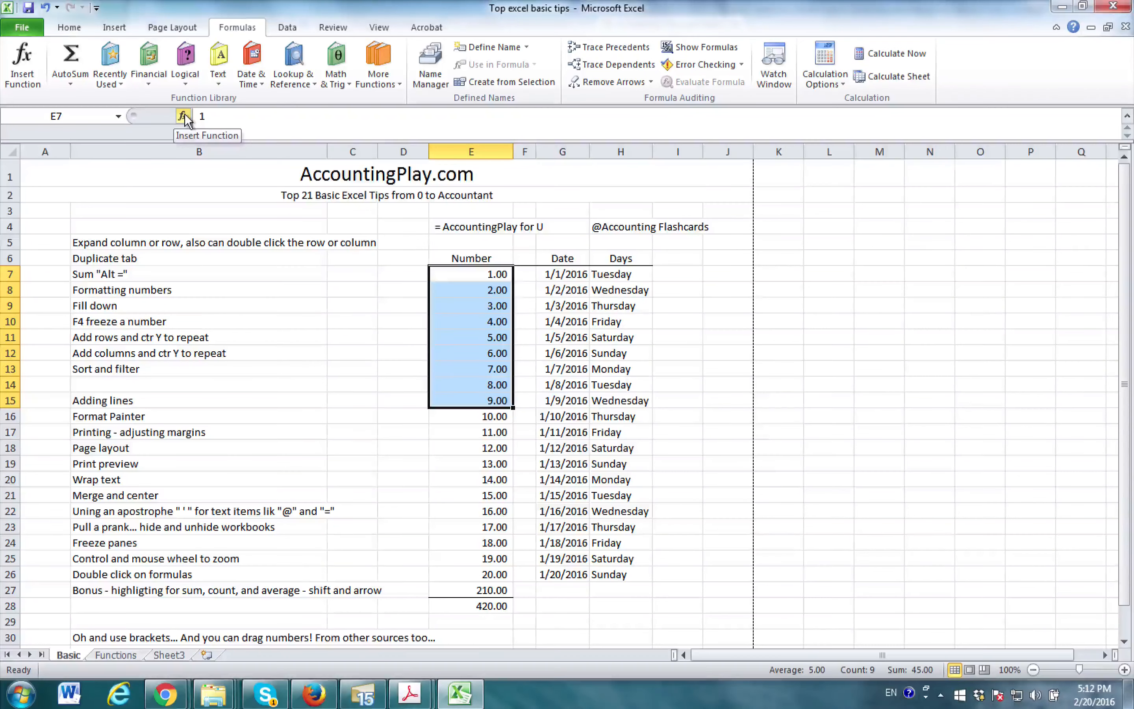
left_click(151, 77)
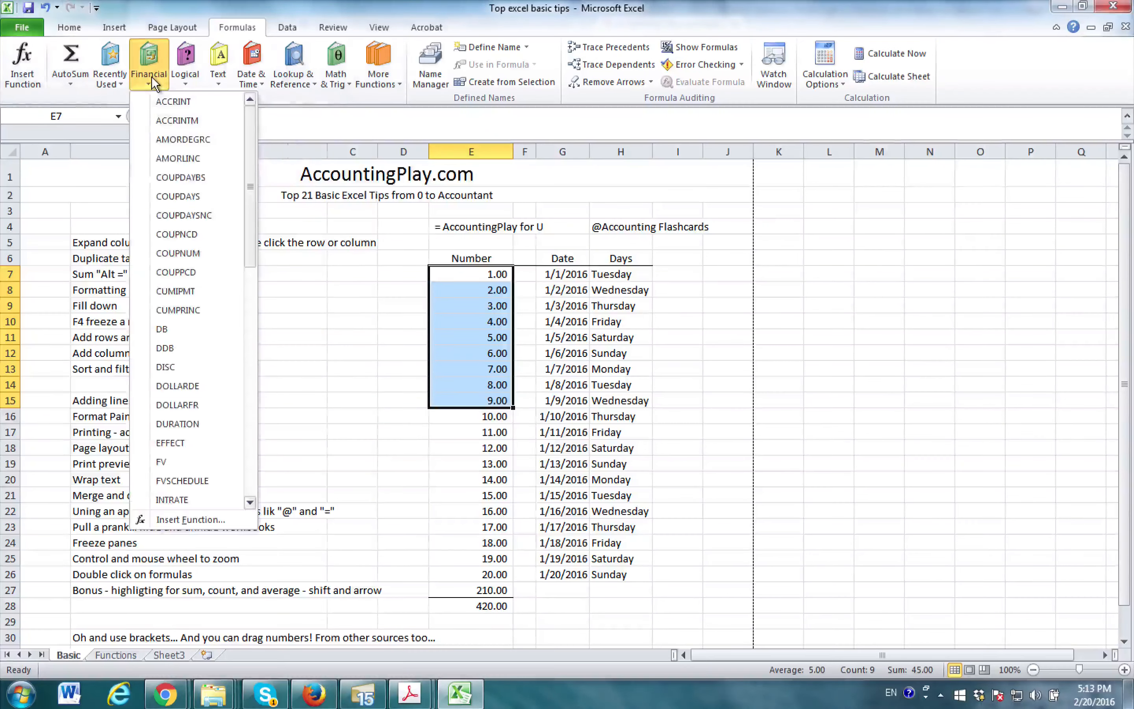
left_click(299, 135)
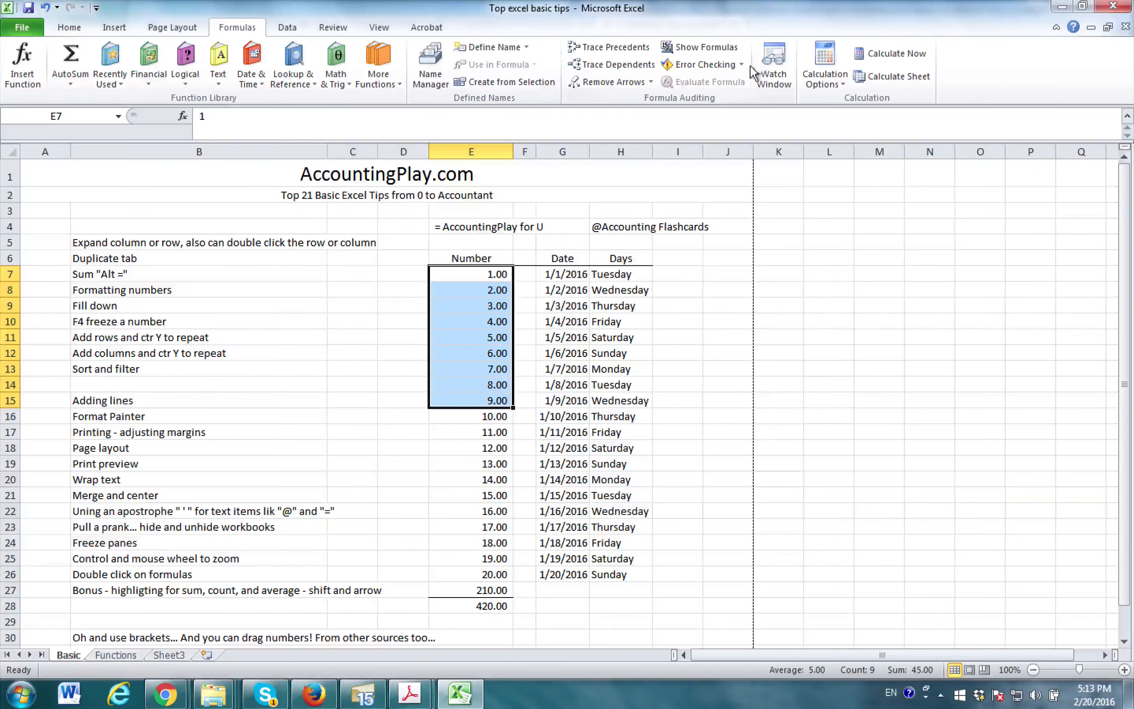
- Examine the data, review, window view and PDF creation tools without applying any, and select cell A3 on the Basic sheet
left_click(288, 28)
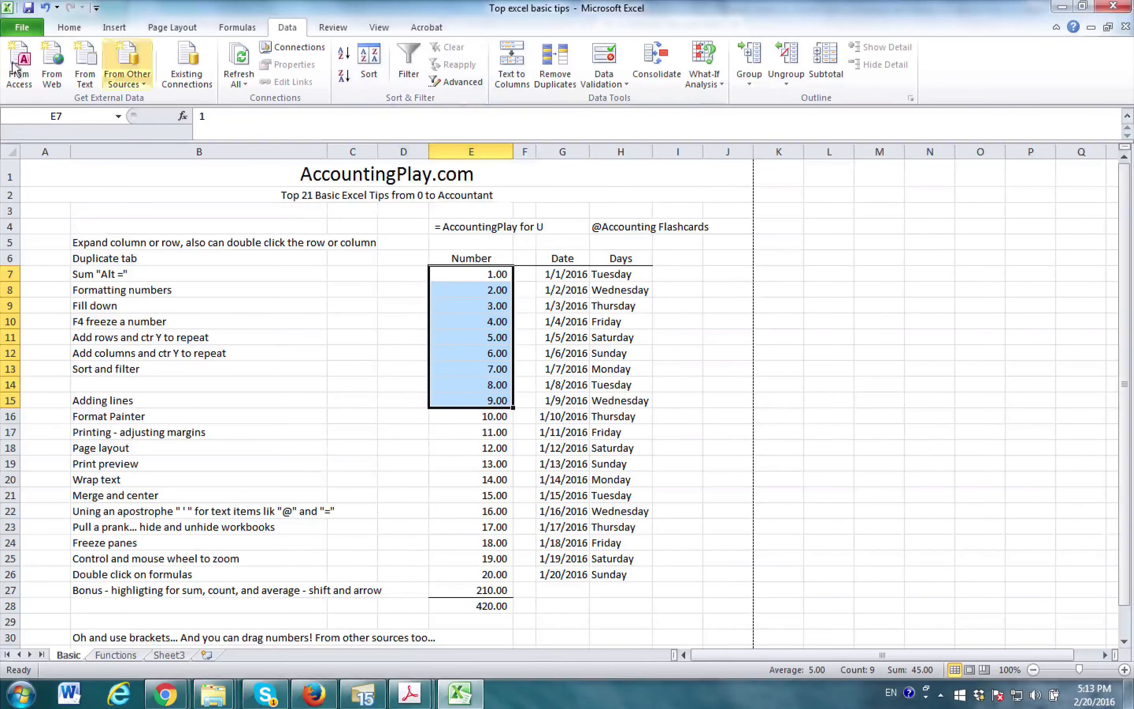
left_click(333, 29)
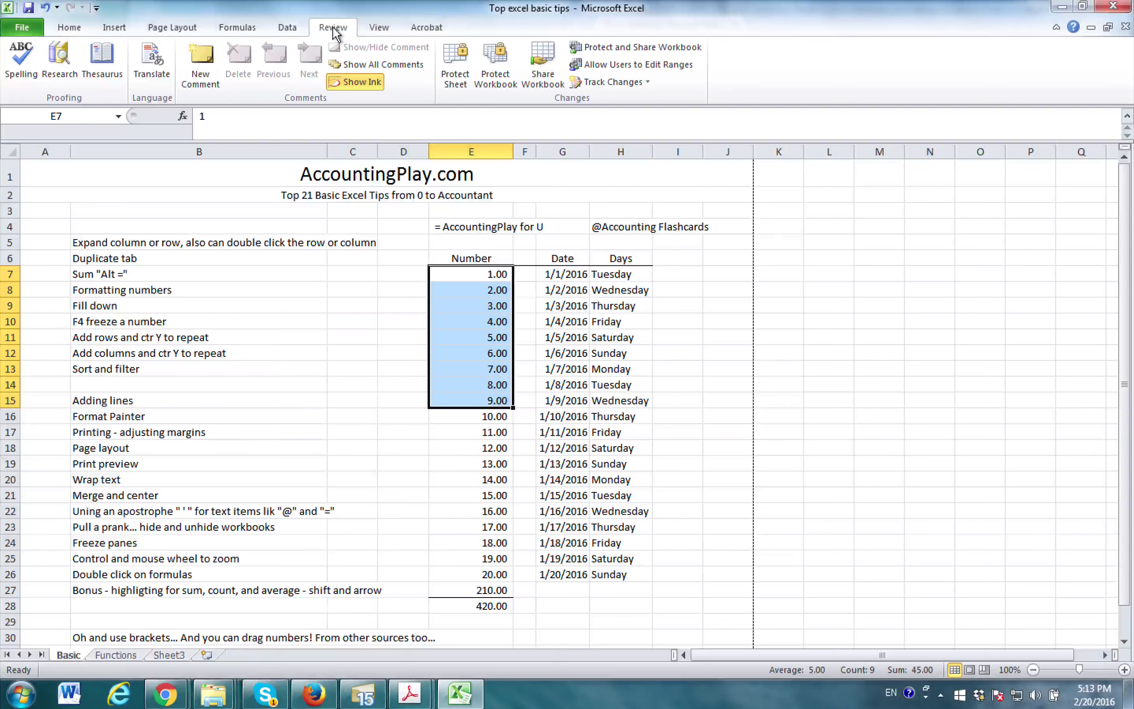
left_click(376, 31)
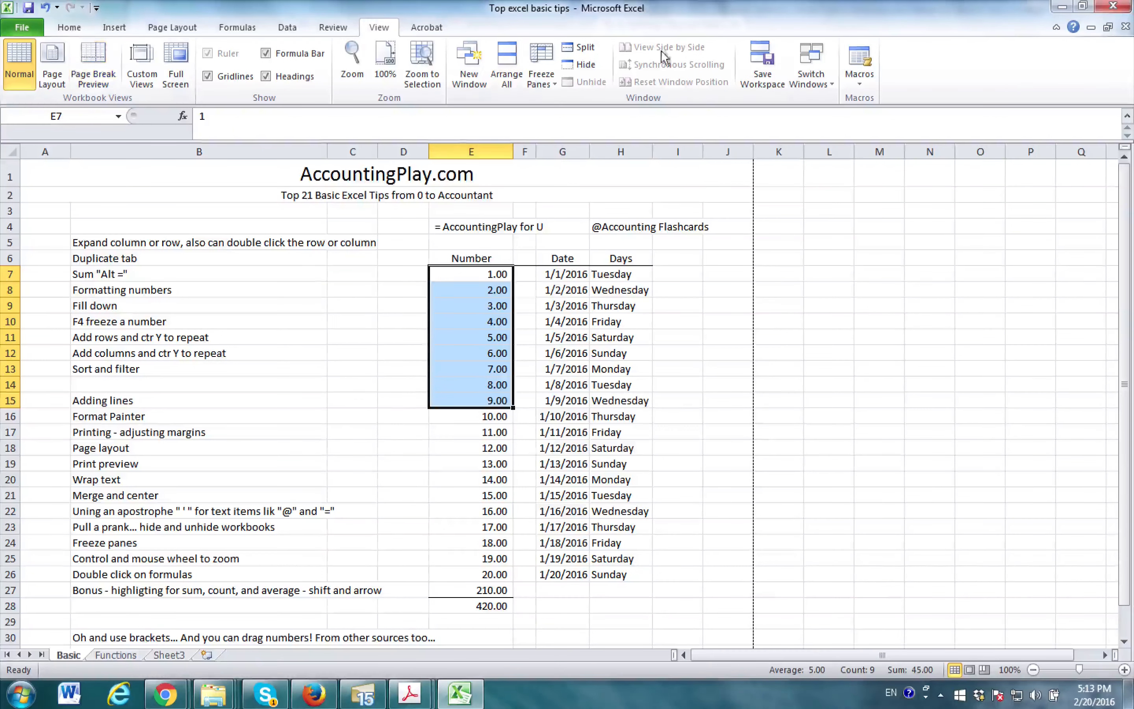
left_click(427, 28)
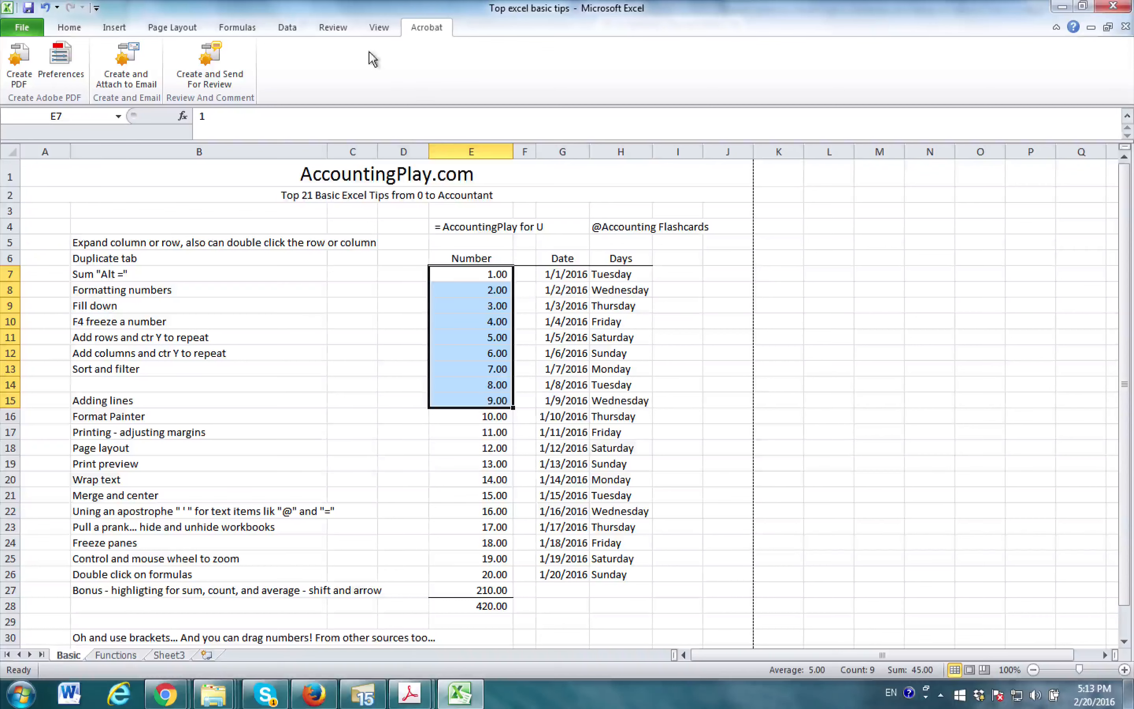
left_click(75, 28)
left_click(134, 287)
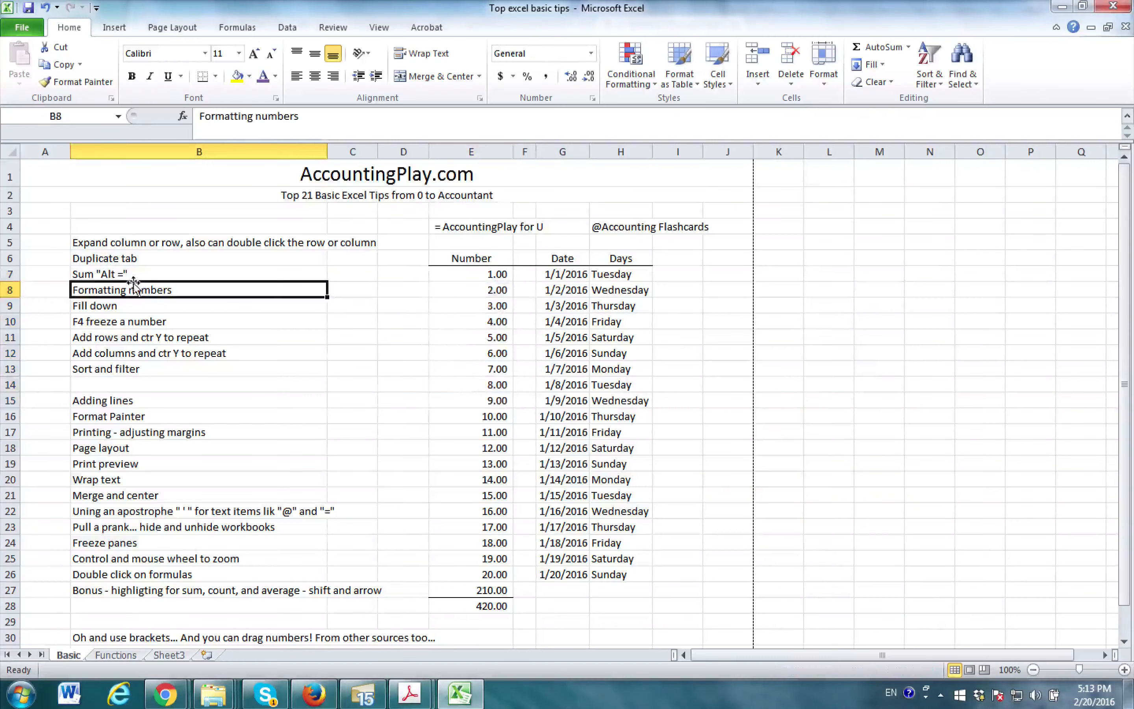
left_click(52, 212)
scroll(220, 240, "down", 4)
scroll(216, 259, "up", 4)
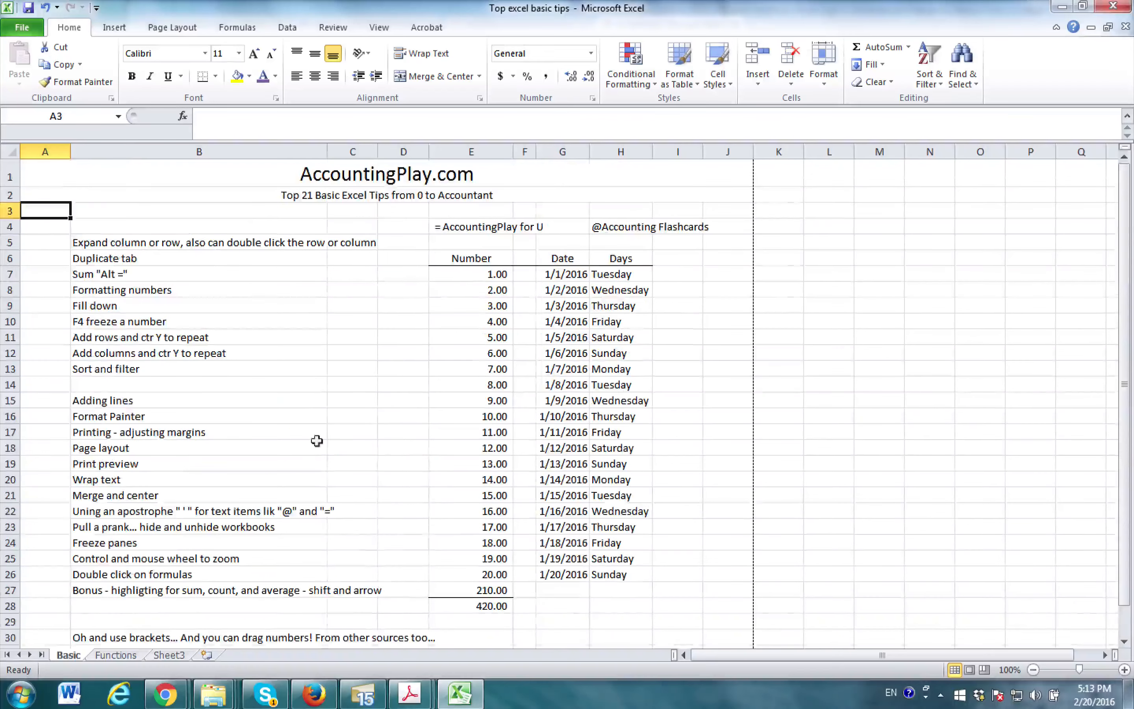
- Add a blank worksheet after Sheet3 and delete it again
left_click(210, 657)
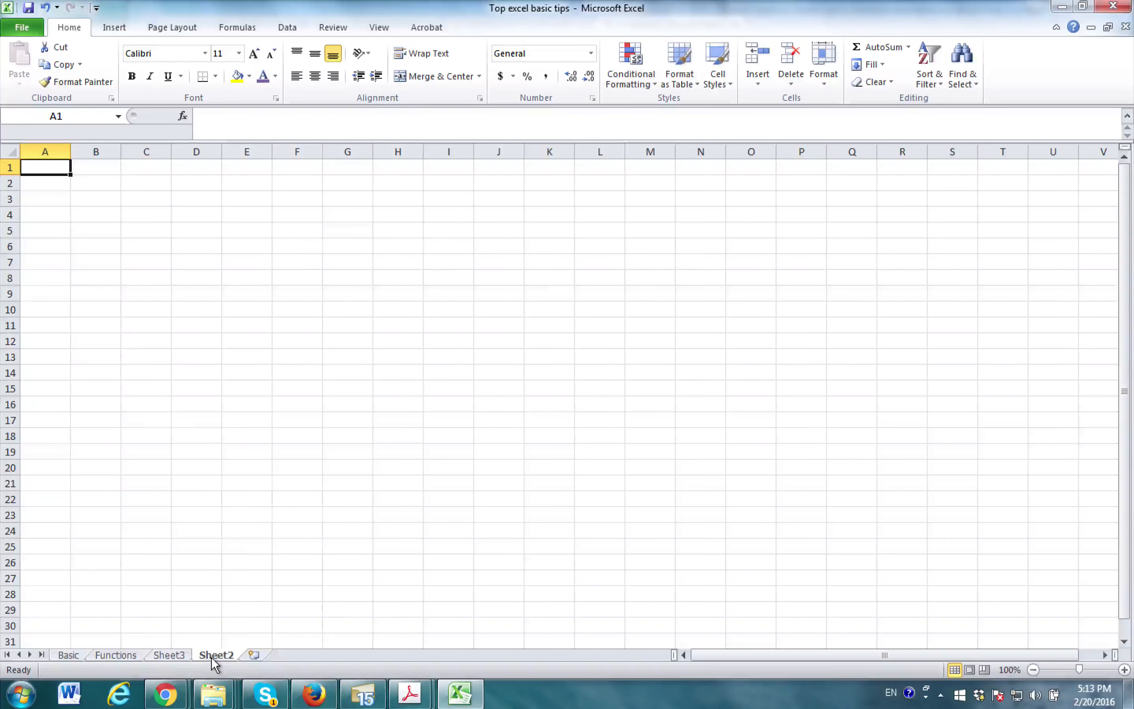
right_click(215, 654)
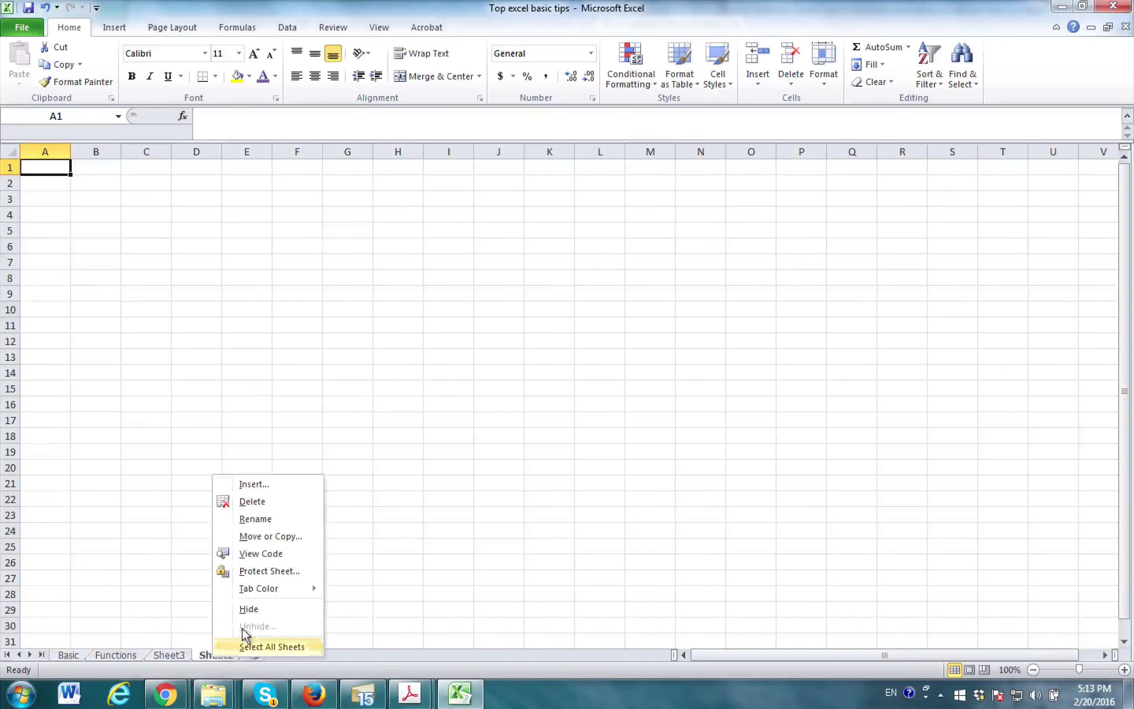
left_click(253, 501)
- Delete the empty Sheet3 from the workbook and return to the Basic sheet
right_click(187, 656)
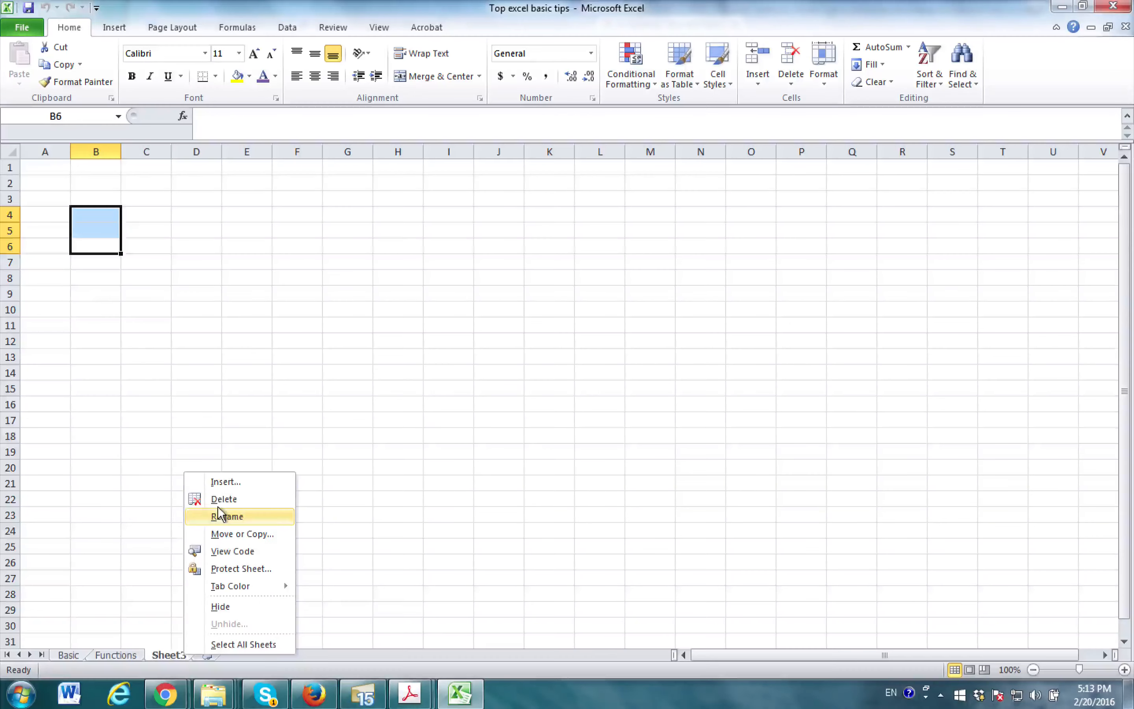
left_click(197, 499)
left_click(69, 655)
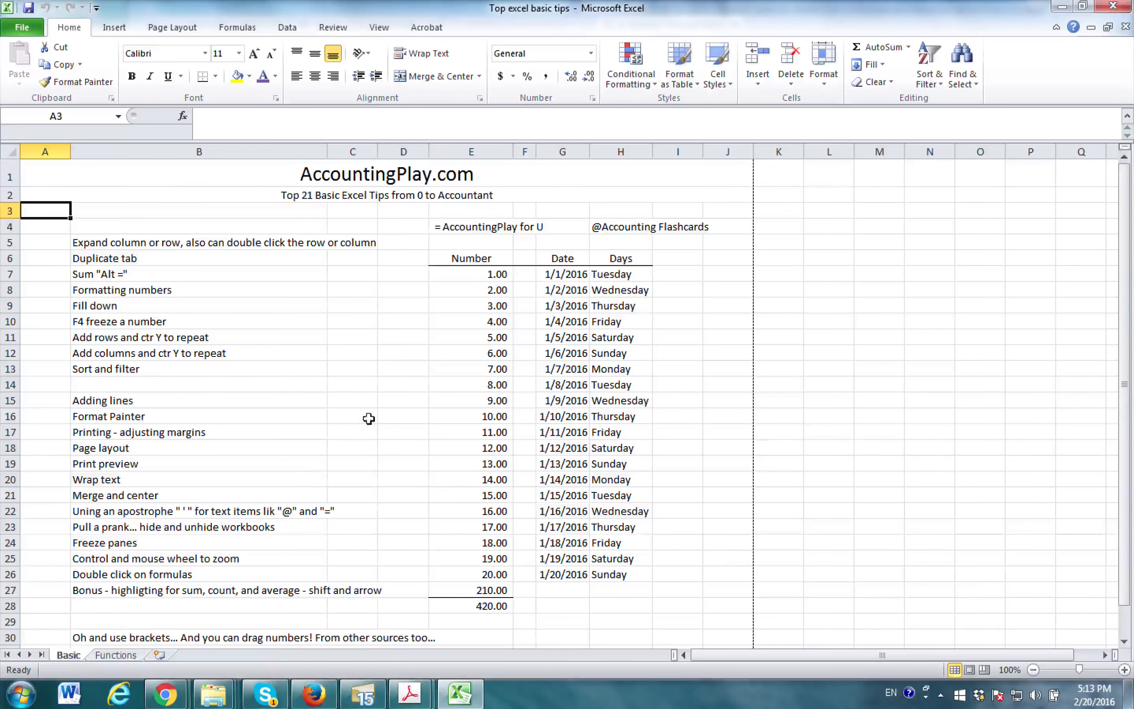